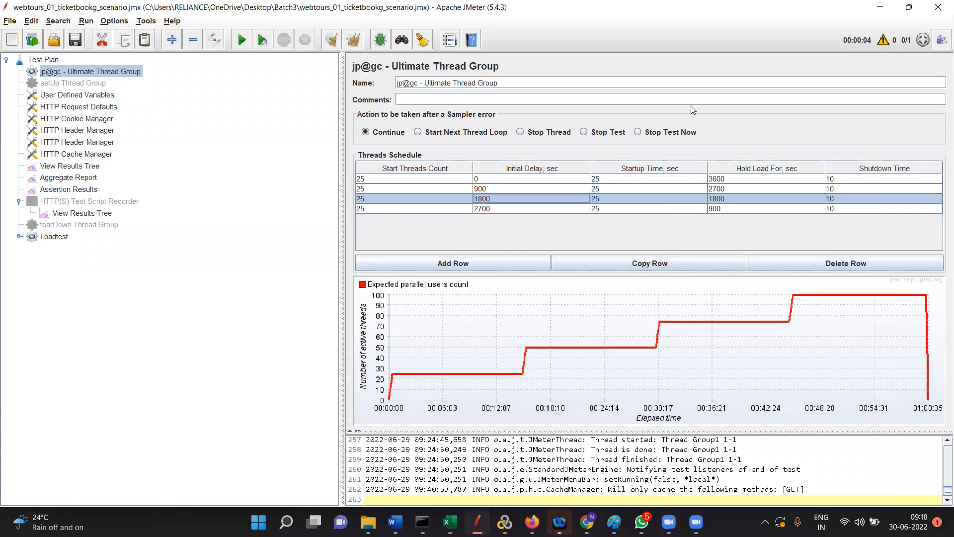
# Hide the log viewer below the load graph and select the first row of the threads schedule.
pyautogui.click(882, 42)
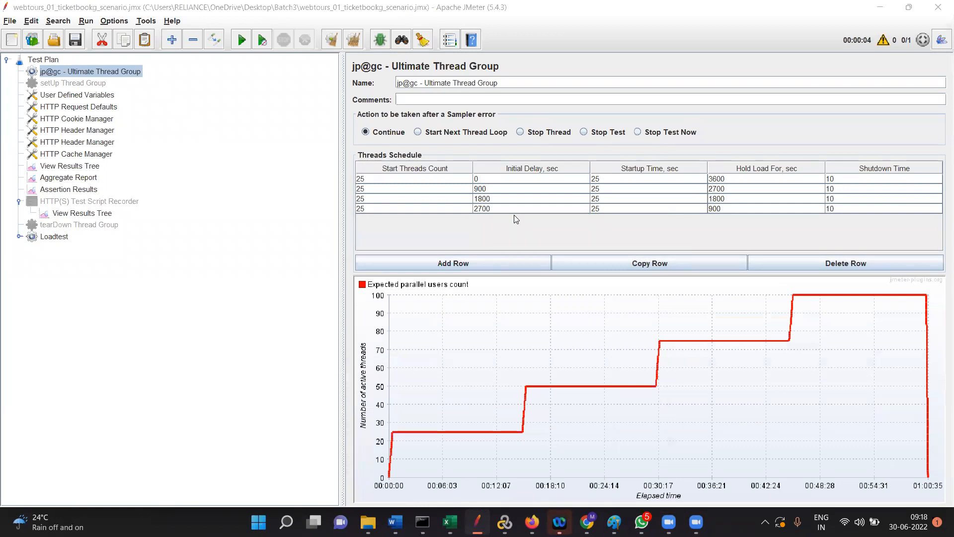
pyautogui.click(364, 178)
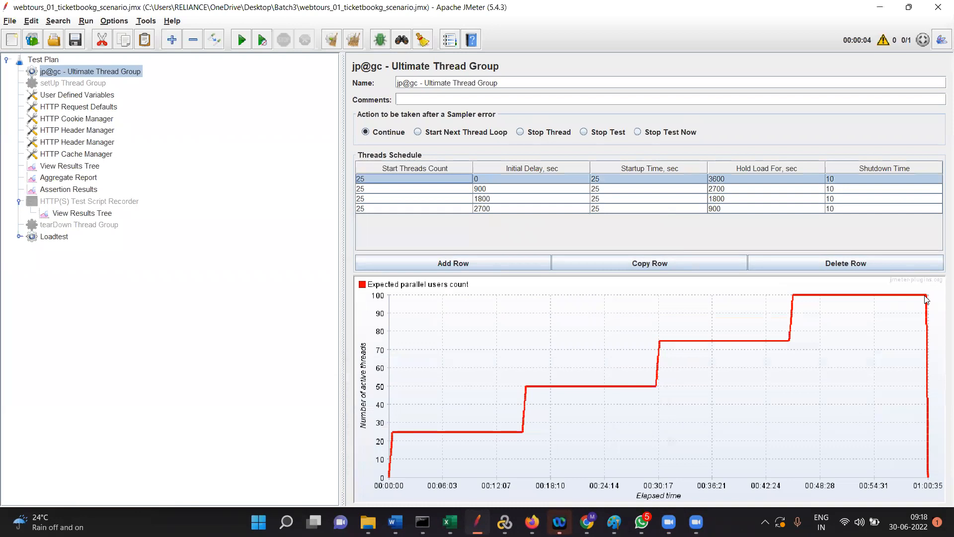
# Try to change the first schedule row's hold load time to 900 seconds.
pyautogui.doubleClick(752, 178)
pyautogui.press('BackSpace')
pyautogui.press('BackSpace')
pyautogui.press('BackSpace')
pyautogui.write('900')
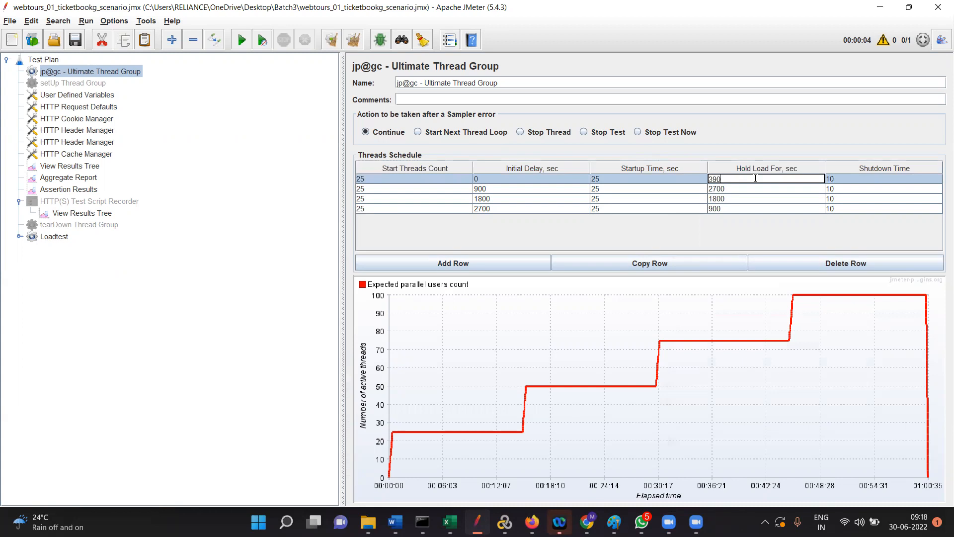
pyautogui.press('BackSpace')
pyautogui.press('BackSpace')
pyautogui.press('BackSpace')
pyautogui.press('BackSpace')
pyautogui.write('900')
pyautogui.press('BackSpace')
pyautogui.press('BackSpace')
pyautogui.press('BackSpace')
pyautogui.write('3')
pyautogui.hotkey('ctrl', '6')
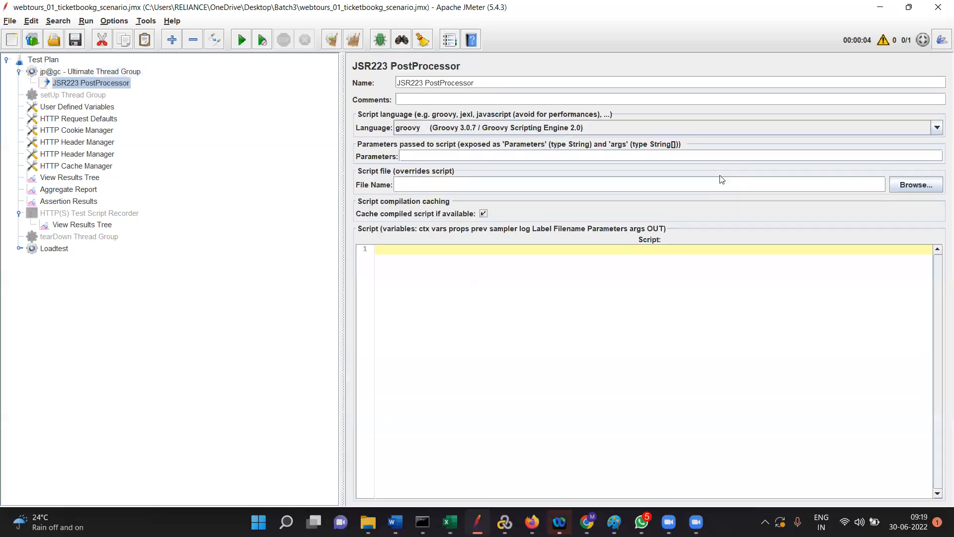
# Remove the JSR223 PostProcessor from the Ultimate Thread Group and confirm the removal.
pyautogui.rightClick(73, 86)
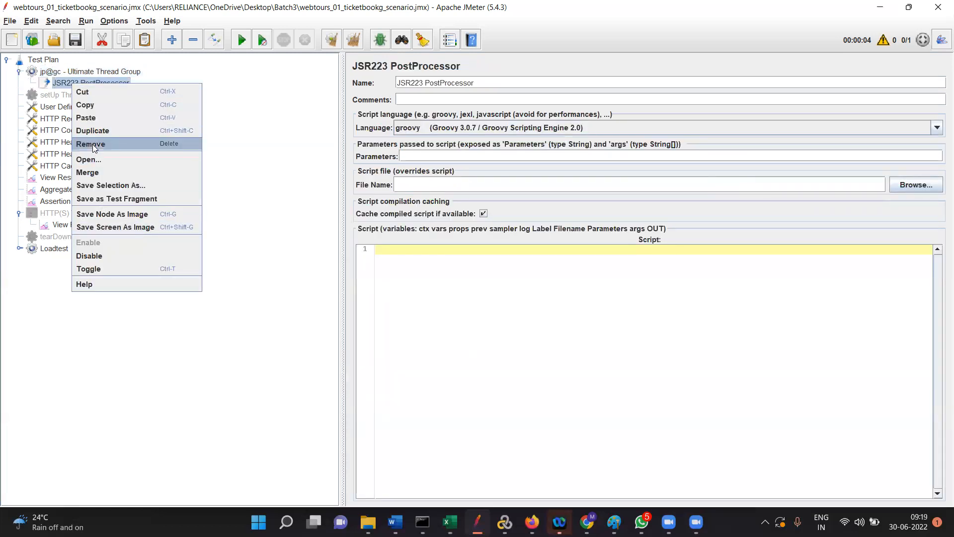
pyautogui.click(92, 144)
pyautogui.click(463, 273)
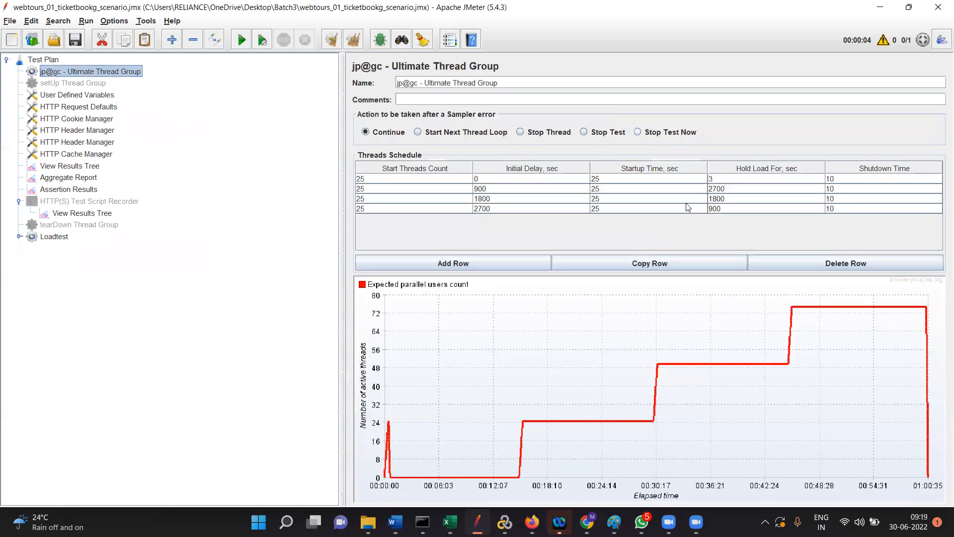
# Set the first schedule row's hold load time to 3600 seconds.
pyautogui.doubleClick(723, 179)
pyautogui.write('600')
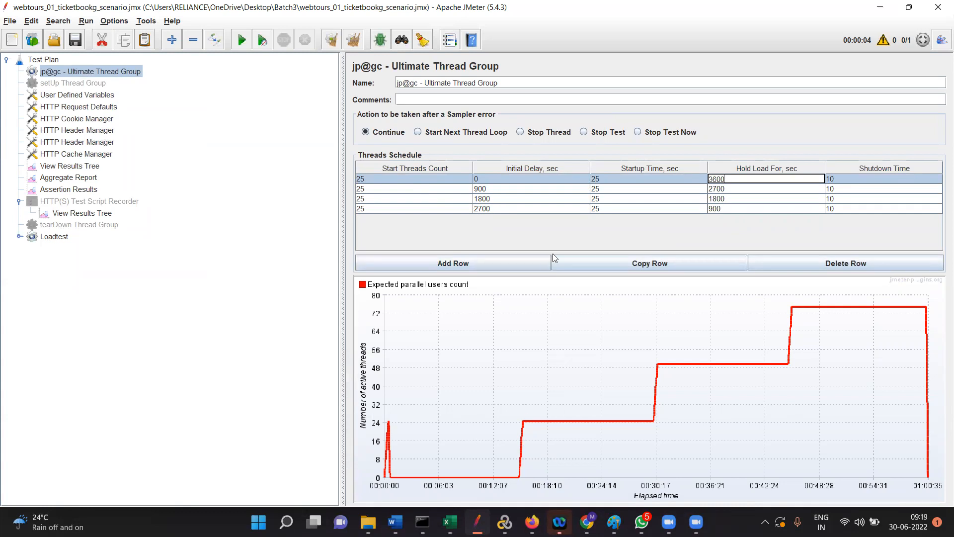
pyautogui.click(580, 199)
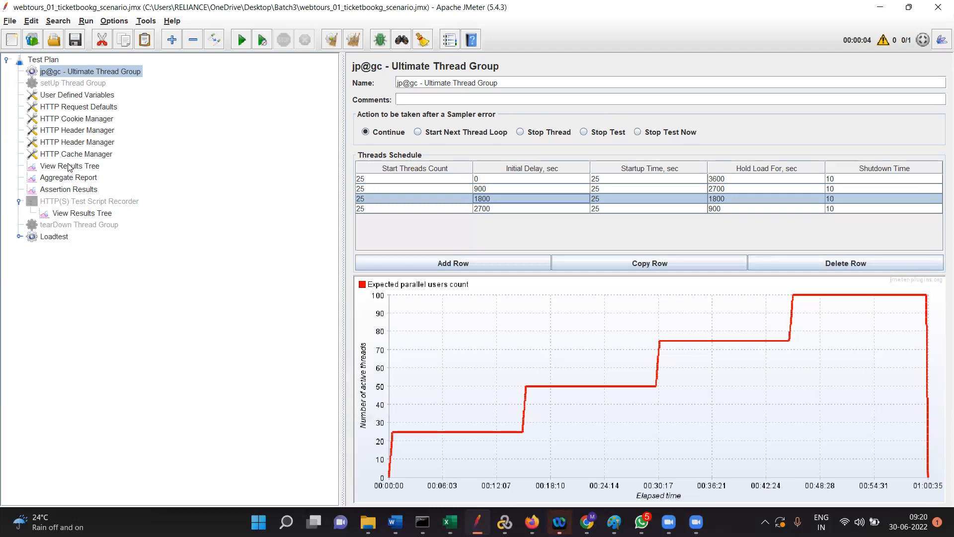
# Move both Once Only Controllers and the four webtours_01_ticketbooking transaction controllers from Loadtest into jp@gc - Ultimate Thread Group.
pyautogui.click(19, 201)
pyautogui.click(19, 202)
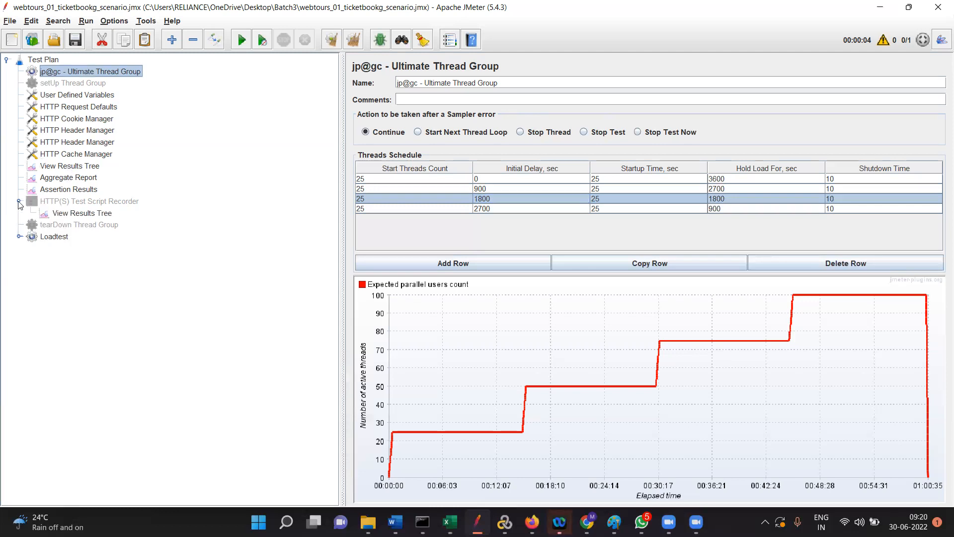
pyautogui.click(20, 237)
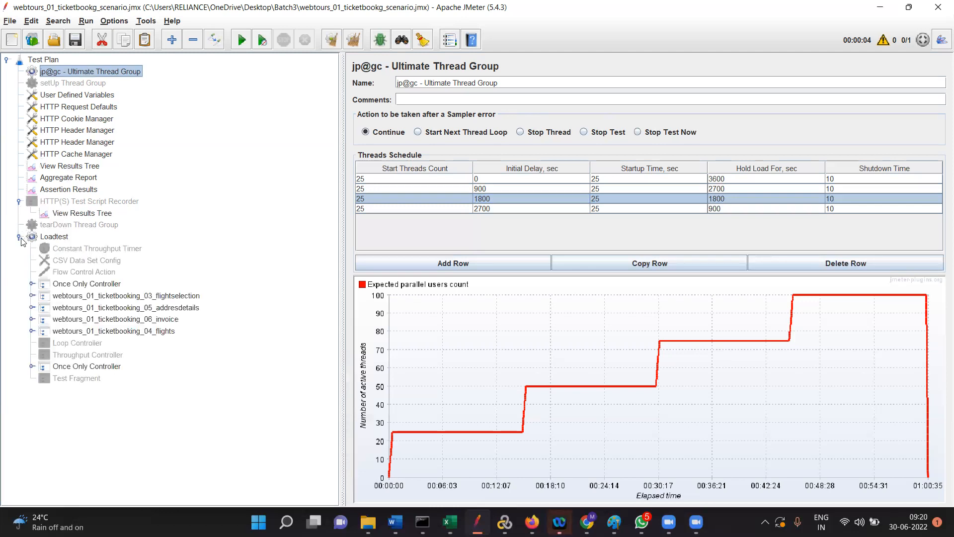
pyautogui.click(83, 287)
pyautogui.keyDown('shift'); pyautogui.click(82, 297); pyautogui.keyUp('shift')
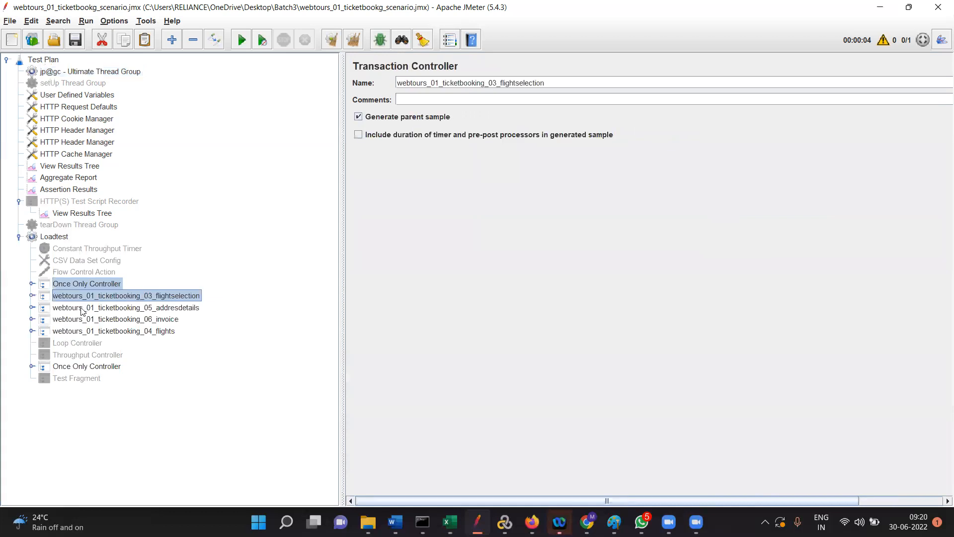
pyautogui.keyDown('shift'); pyautogui.click(82, 308); pyautogui.keyUp('shift')
pyautogui.keyDown('shift'); pyautogui.click(81, 319); pyautogui.keyUp('shift')
pyautogui.keyDown('shift'); pyautogui.click(80, 331); pyautogui.keyUp('shift')
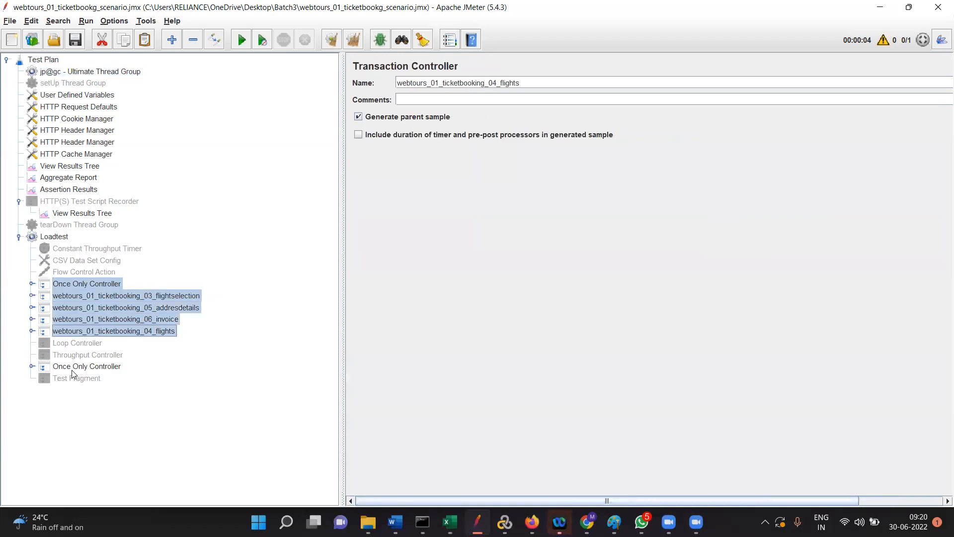
pyautogui.keyDown('ctrl'); pyautogui.click(75, 367); pyautogui.keyUp('ctrl')
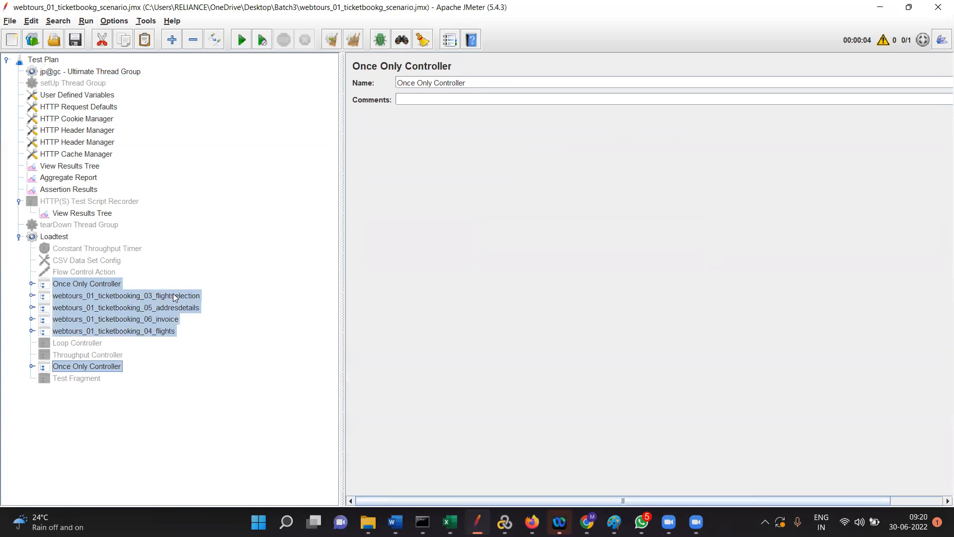
pyautogui.press('Delete')
pyautogui.click(73, 73)
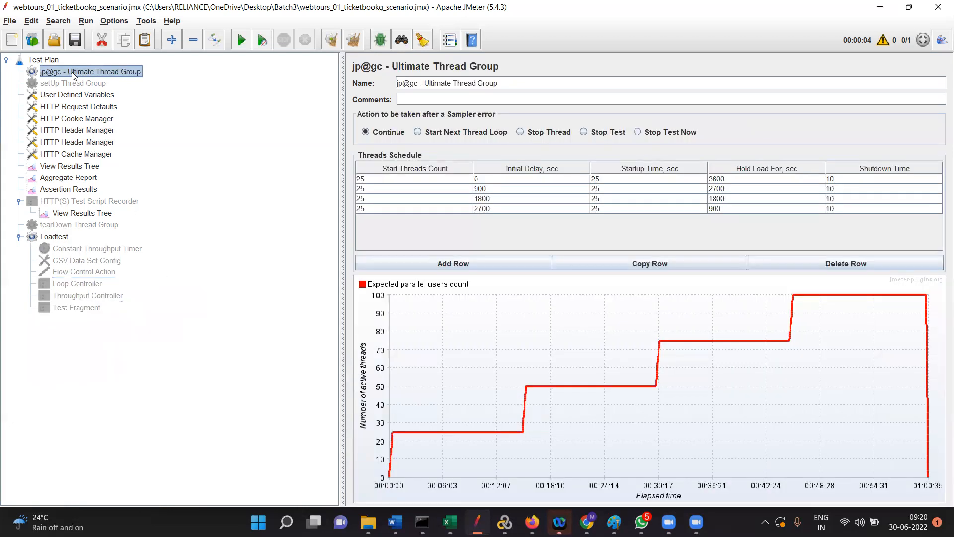
pyautogui.hotkey('ctrl', 'v')
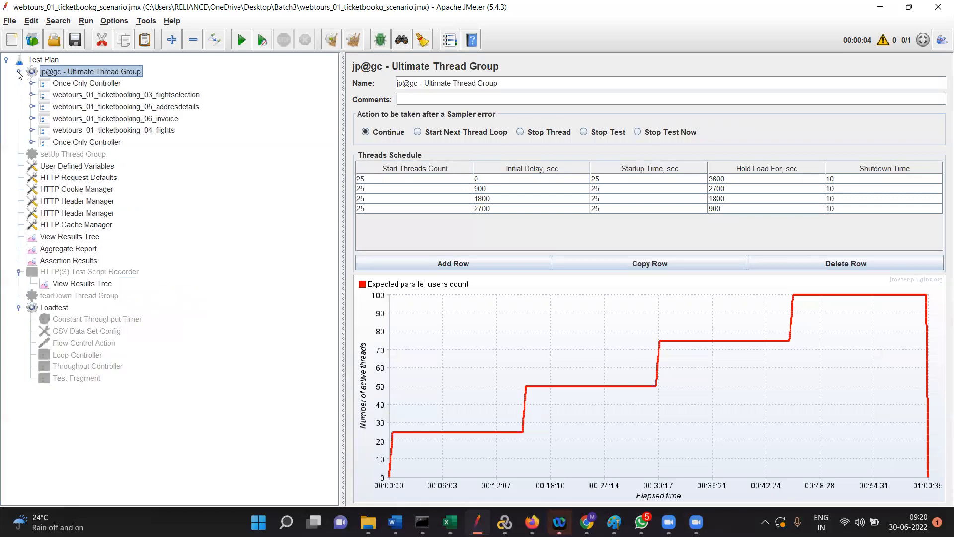
# Move the configuration elements from User Defined Variables through HTTP Cache Manager to the end of the Test Plan.
pyautogui.click(76, 167)
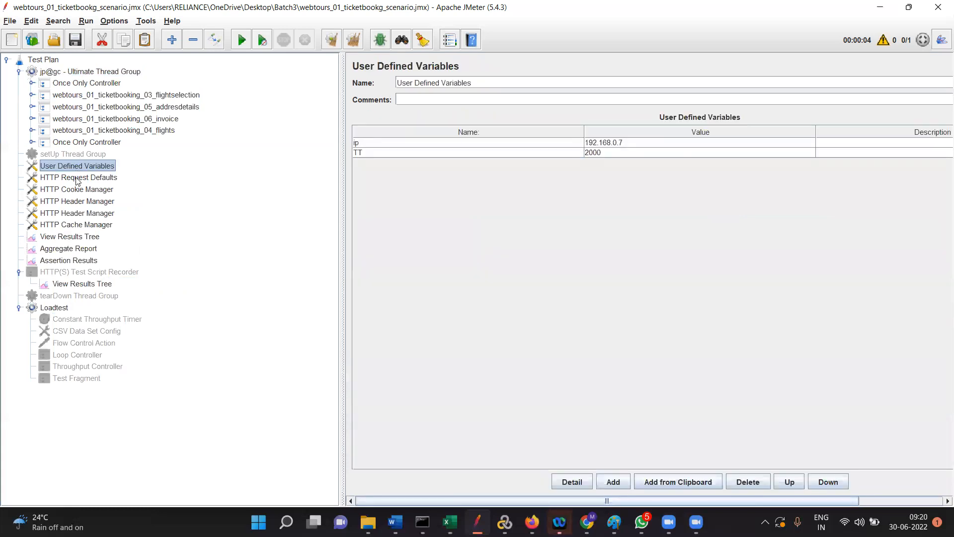
pyautogui.keyDown('shift'); pyautogui.click(77, 179); pyautogui.keyUp('shift')
pyautogui.keyDown('shift'); pyautogui.click(77, 191); pyautogui.keyUp('shift')
pyautogui.keyDown('shift'); pyautogui.click(77, 202); pyautogui.keyUp('shift')
pyautogui.keyDown('shift'); pyautogui.click(77, 214); pyautogui.keyUp('shift')
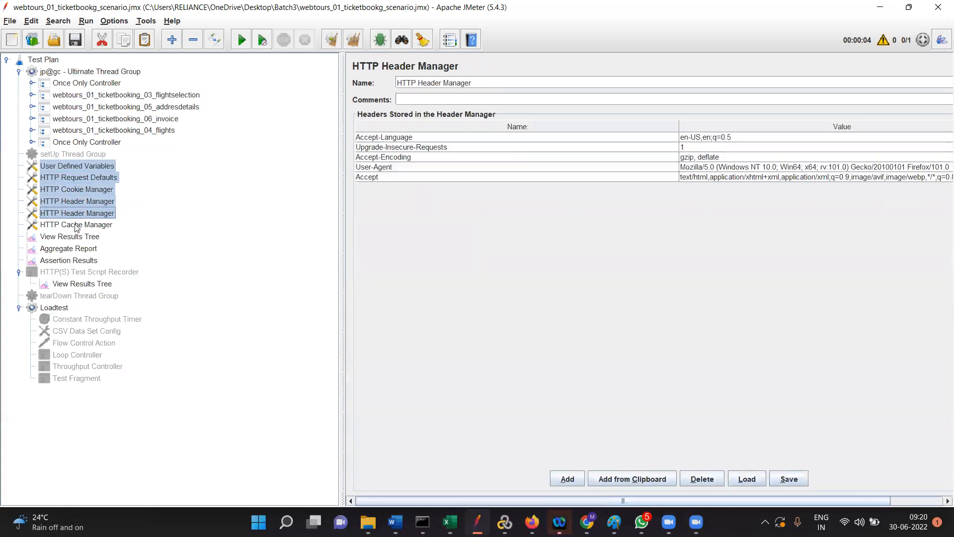
pyautogui.keyDown('shift'); pyautogui.click(76, 226); pyautogui.keyUp('shift')
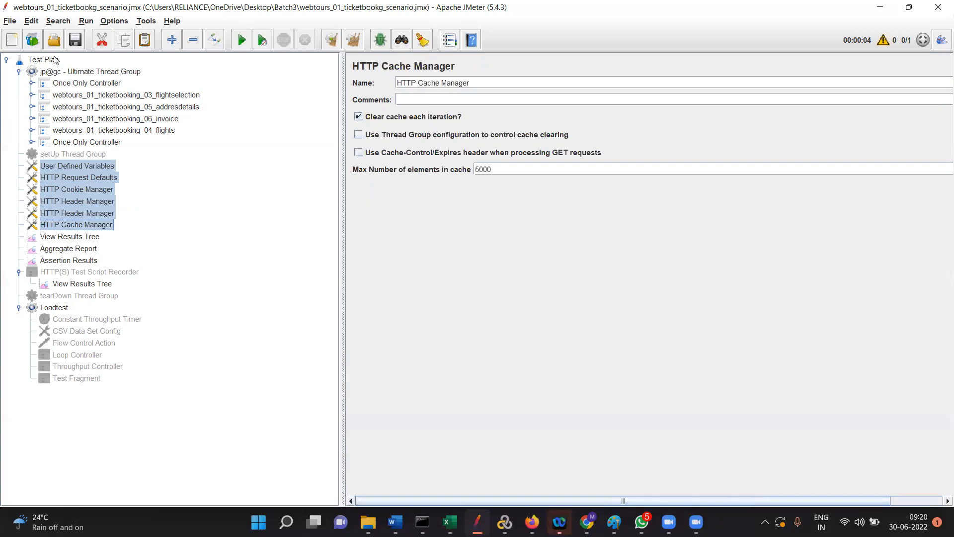
pyautogui.press('Delete')
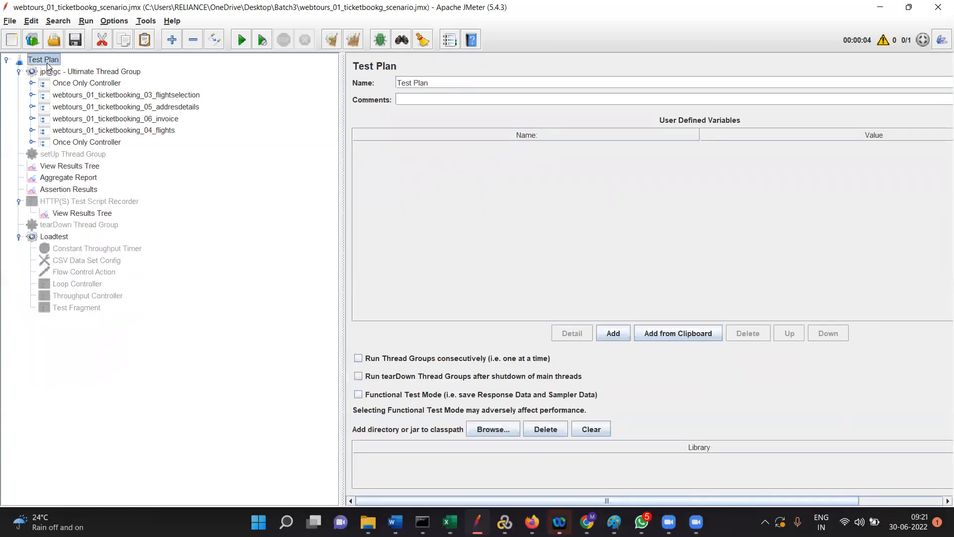
pyautogui.hotkey('ctrl', 'v')
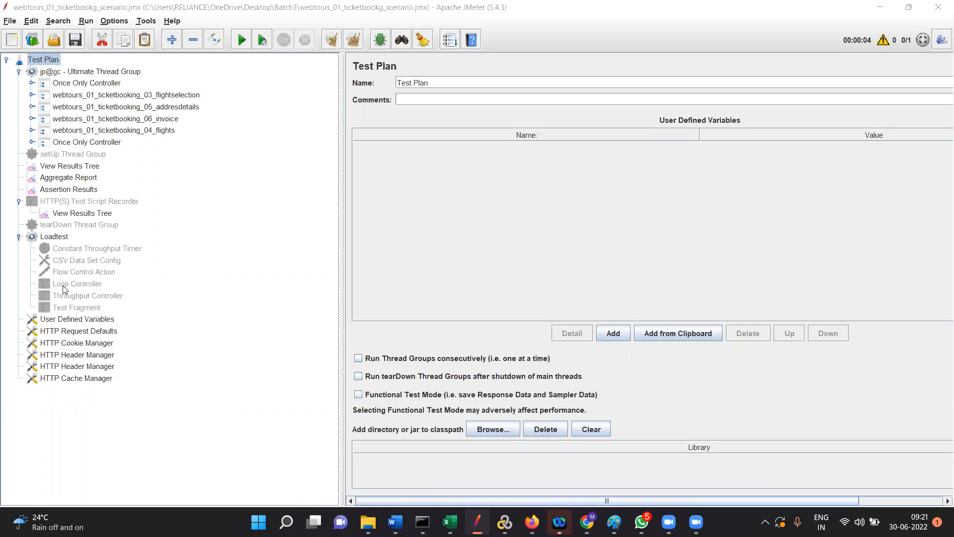
# Set the shutdown time of the Ultimate Thread Group's first schedule row to 30 seconds.
pyautogui.click(82, 72)
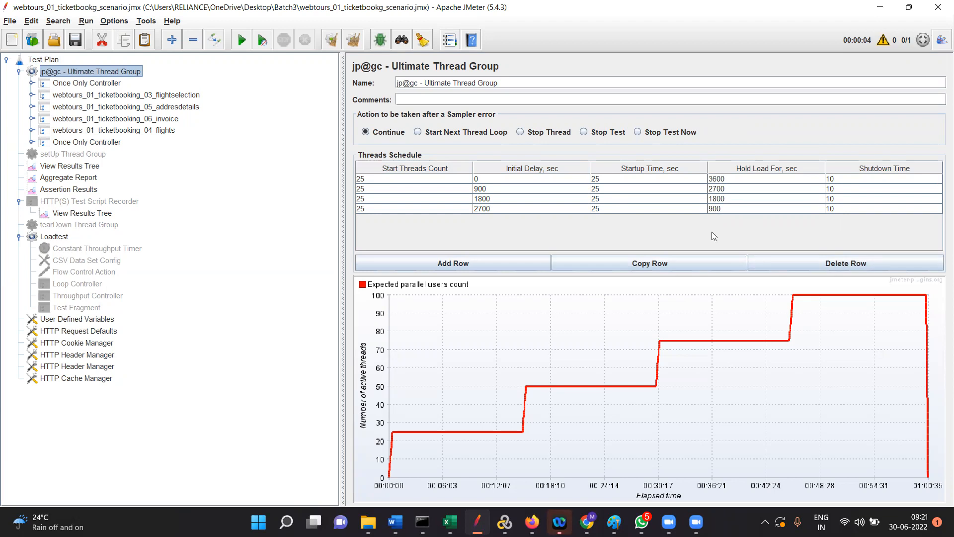
pyautogui.click(844, 180)
pyautogui.click(844, 180)
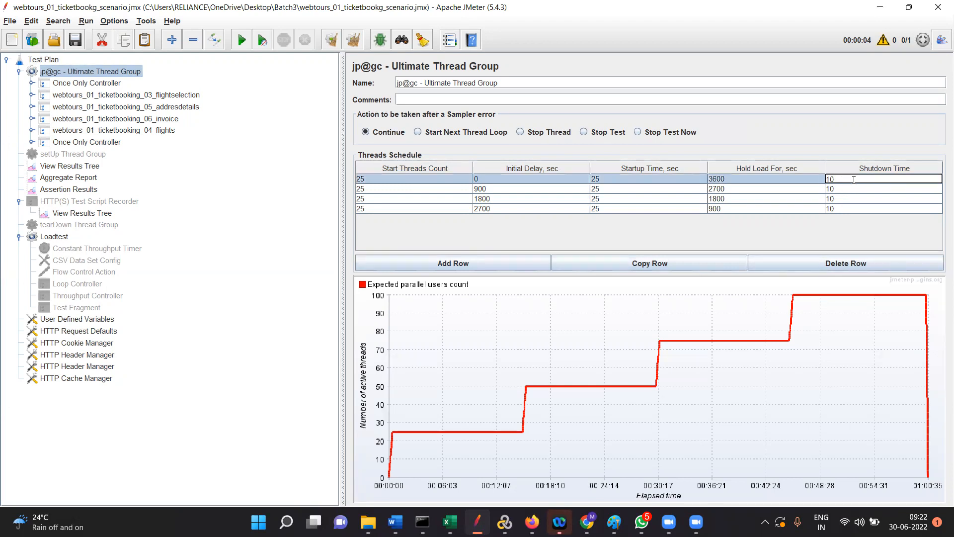
pyautogui.press('BackSpace')
pyautogui.press('BackSpace')
pyautogui.write('30')
pyautogui.press('Return')
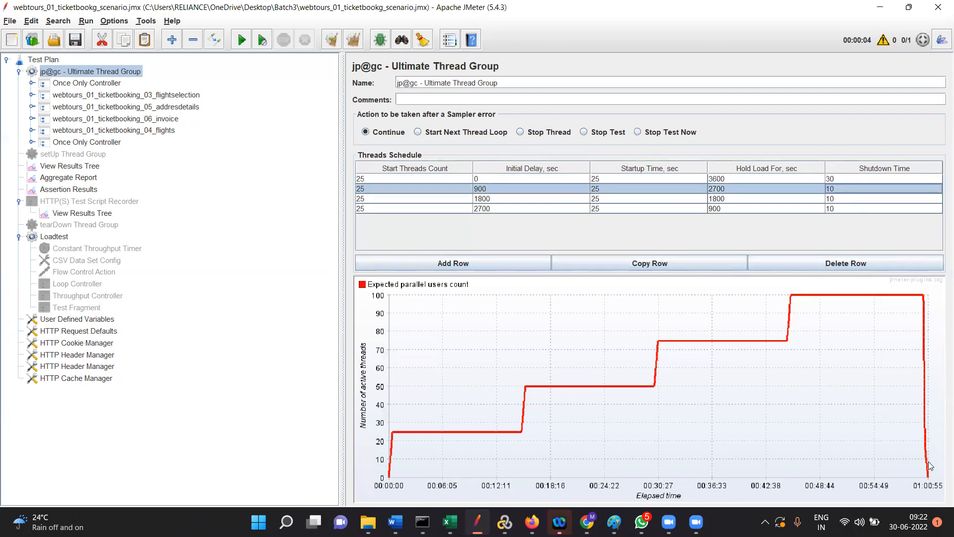
# Set the shutdown time to 30 seconds in the second and third schedule rows.
pyautogui.doubleClick(835, 189)
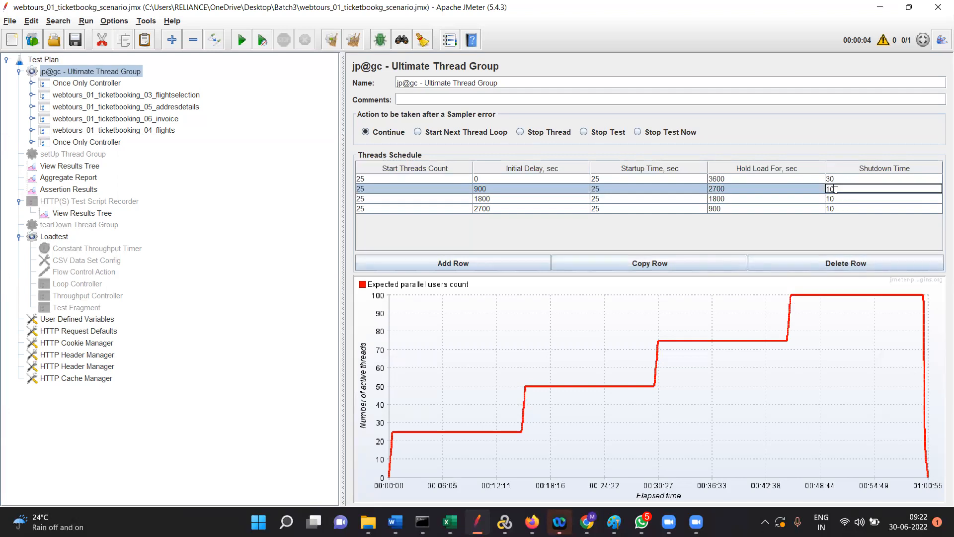
pyautogui.press('BackSpace')
pyautogui.press('BackSpace')
pyautogui.write('30')
pyautogui.doubleClick(848, 199)
pyautogui.press('BackSpace')
pyautogui.press('BackSpace')
pyautogui.write('30')
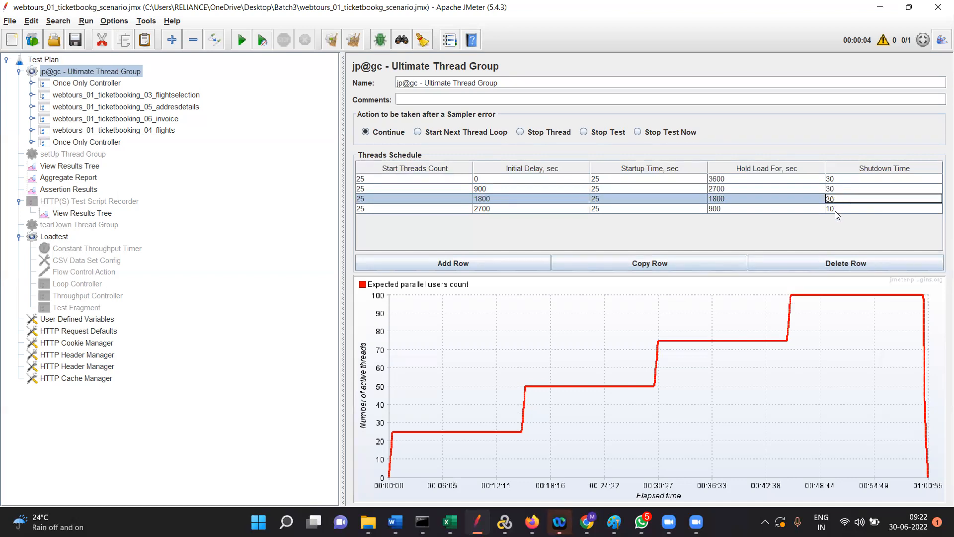
# Set the shutdown time of the fourth schedule row to 30 seconds.
pyautogui.doubleClick(835, 210)
pyautogui.press('BackSpace')
pyautogui.press('BackSpace')
pyautogui.write('30')
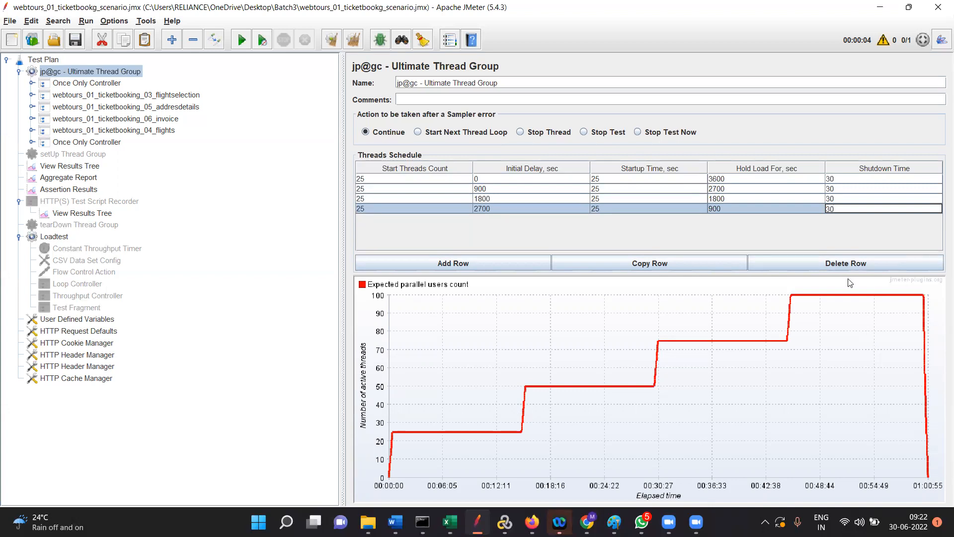
pyautogui.click(845, 190)
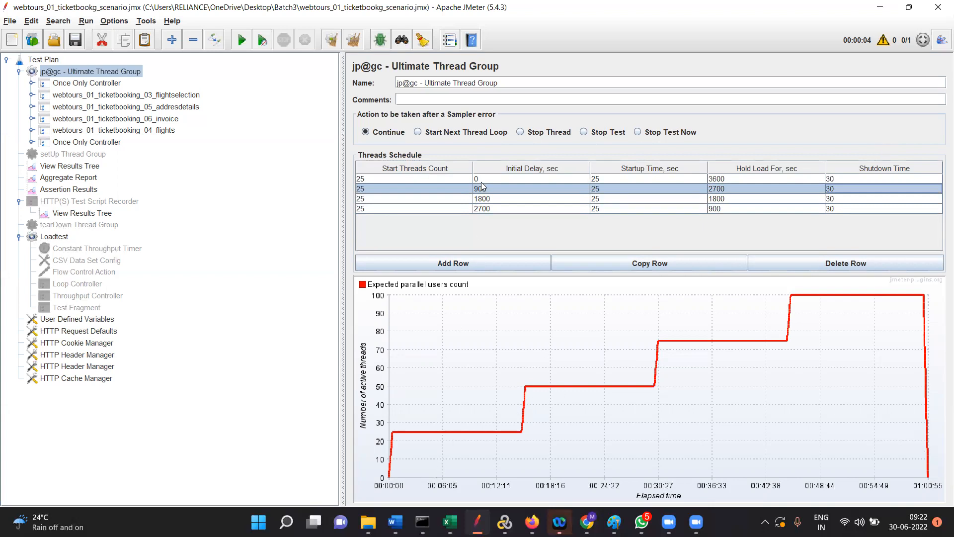
# Set the startup time of the first schedule row to 100 seconds.
pyautogui.doubleClick(604, 178)
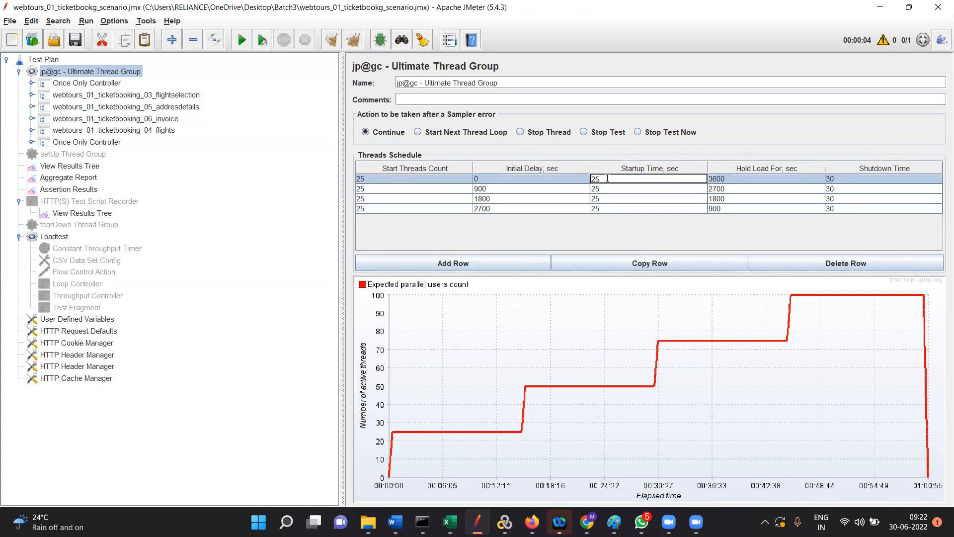
pyautogui.press('BackSpace')
pyautogui.press('BackSpace')
pyautogui.write('100')
pyautogui.doubleClick(619, 189)
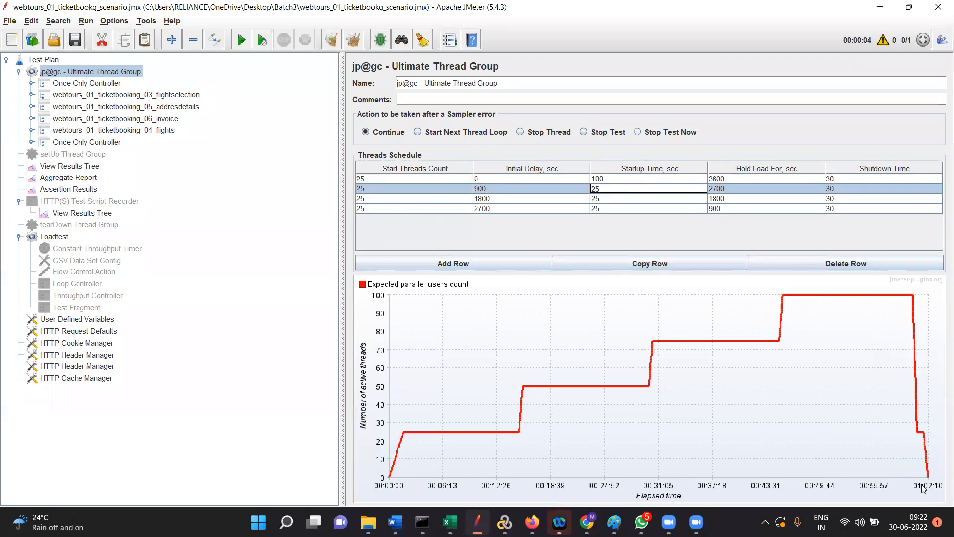
pyautogui.press('Escape')
pyautogui.click(609, 177)
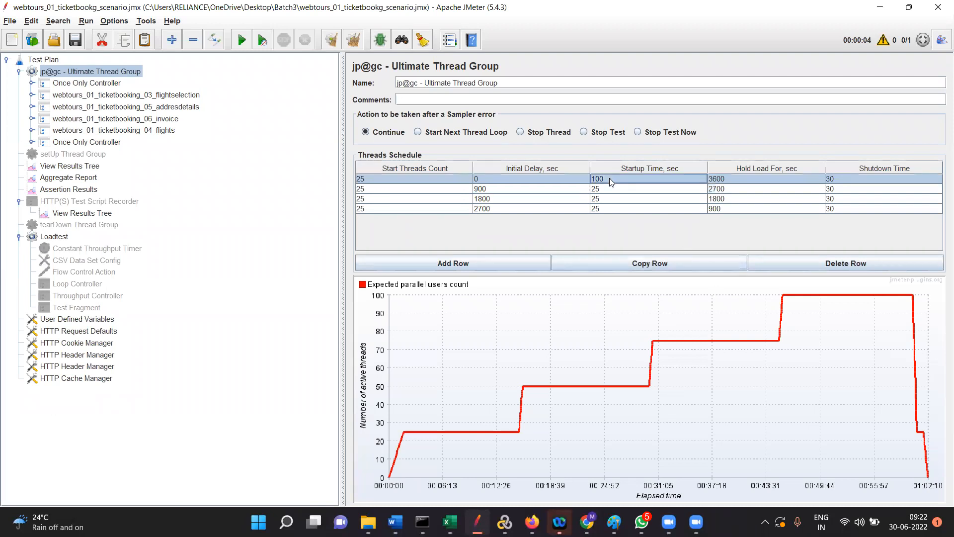
# Set the startup time of the first schedule row to 50 seconds.
pyautogui.doubleClick(621, 177)
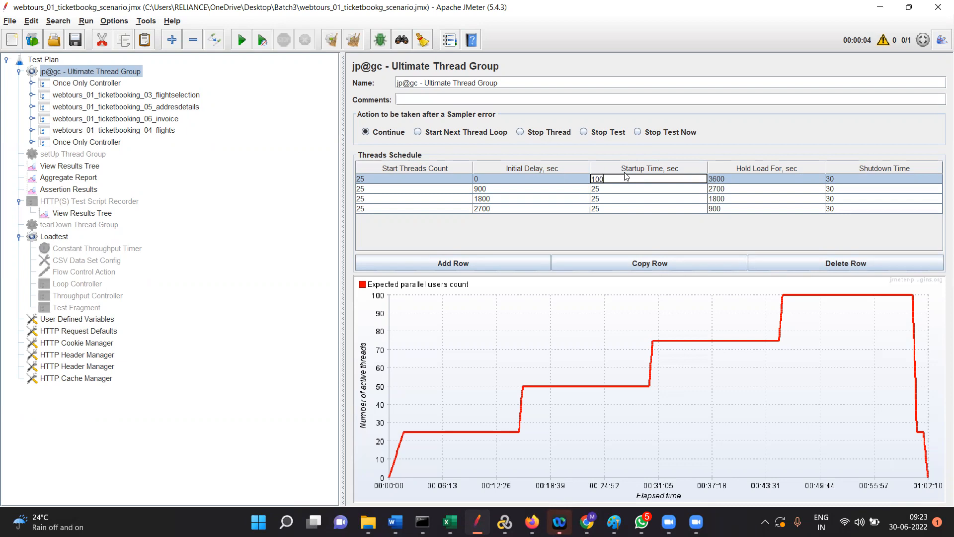
pyautogui.press('BackSpace')
pyautogui.press('BackSpace')
pyautogui.press('BackSpace')
pyautogui.write('50')
pyautogui.click(616, 199)
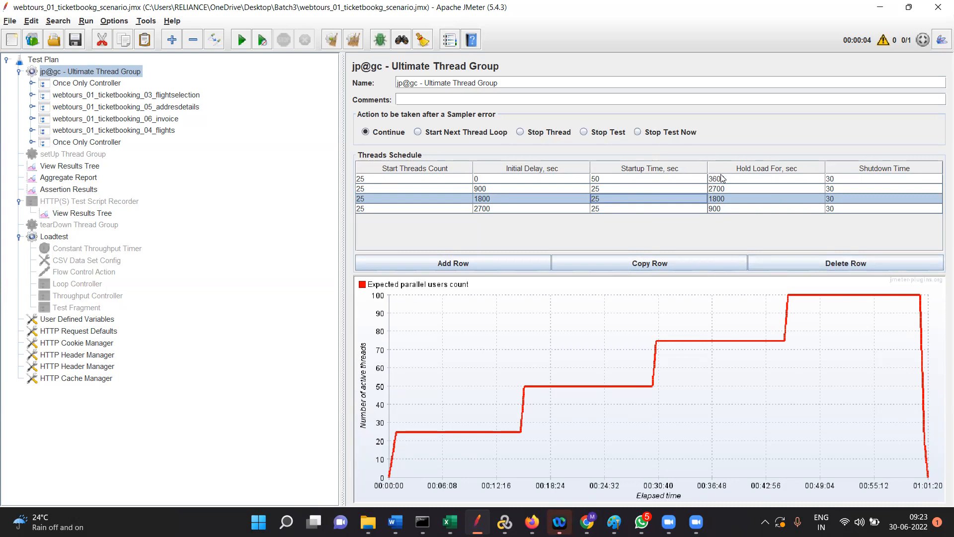
pyautogui.click(364, 180)
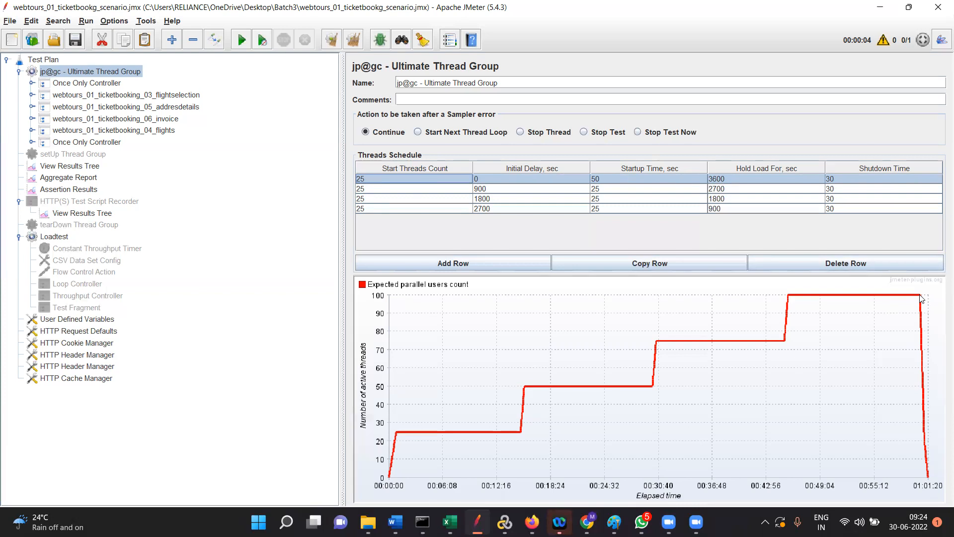
pyautogui.click(489, 190)
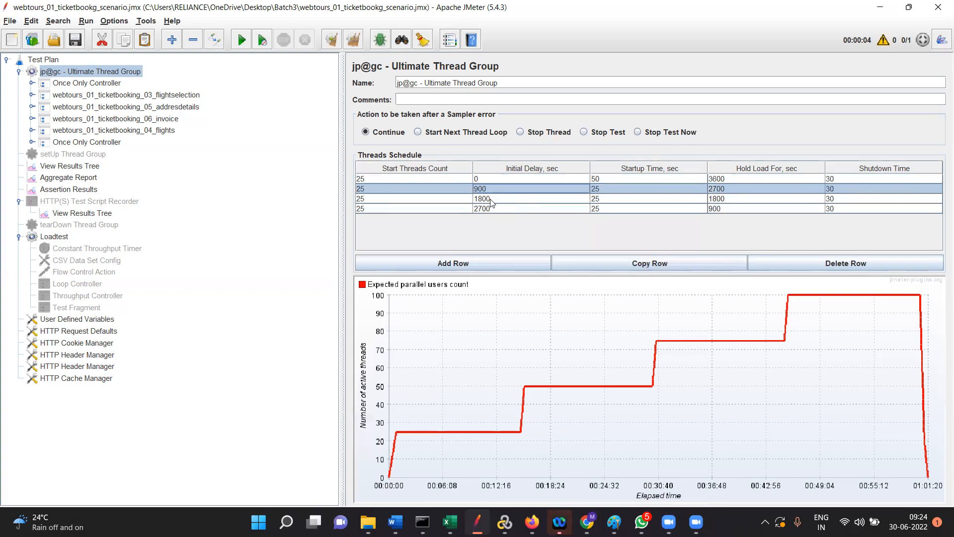
pyautogui.click(490, 199)
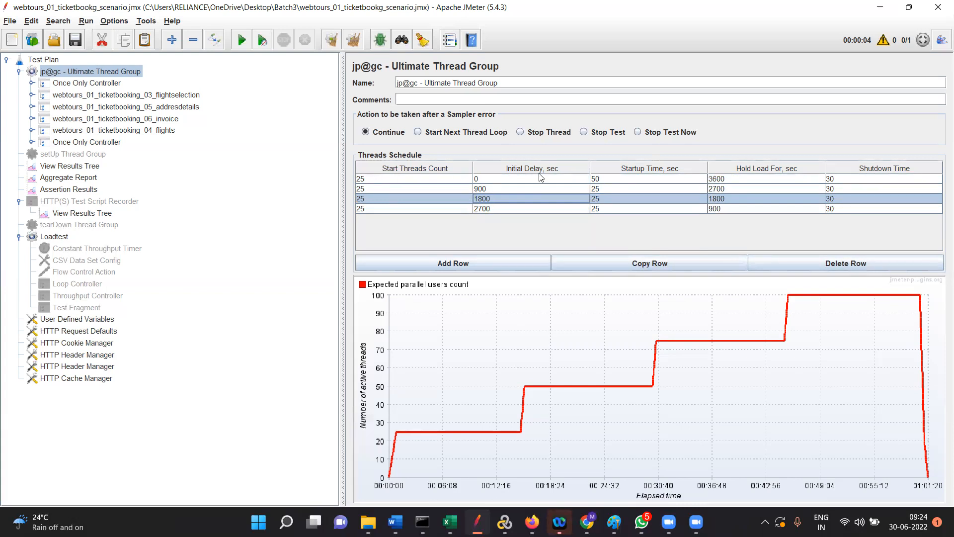
pyautogui.click(722, 179)
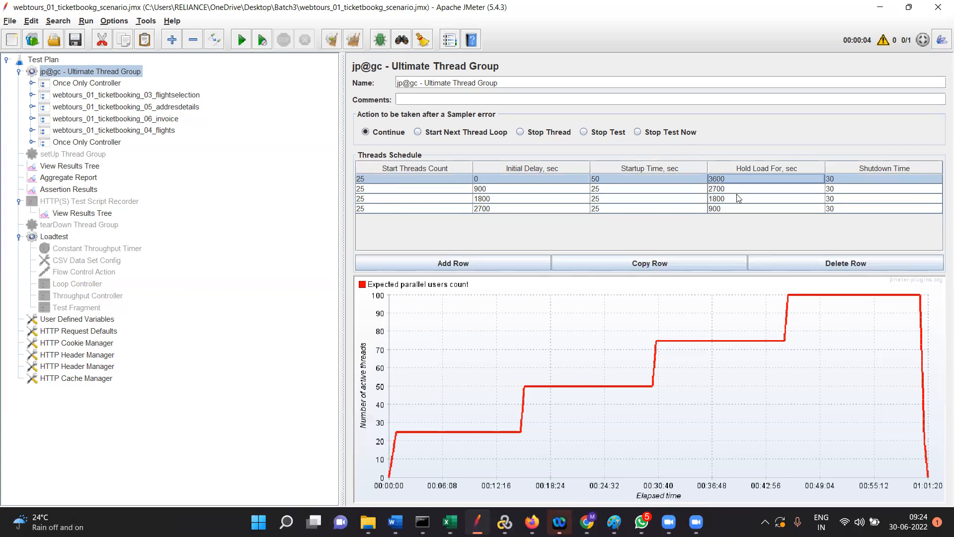
pyautogui.click(727, 207)
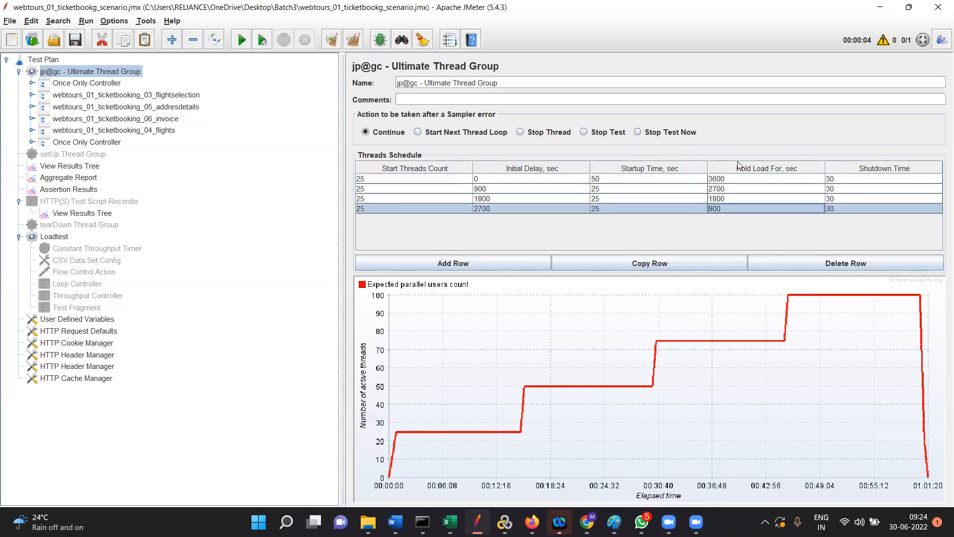
pyautogui.click(737, 179)
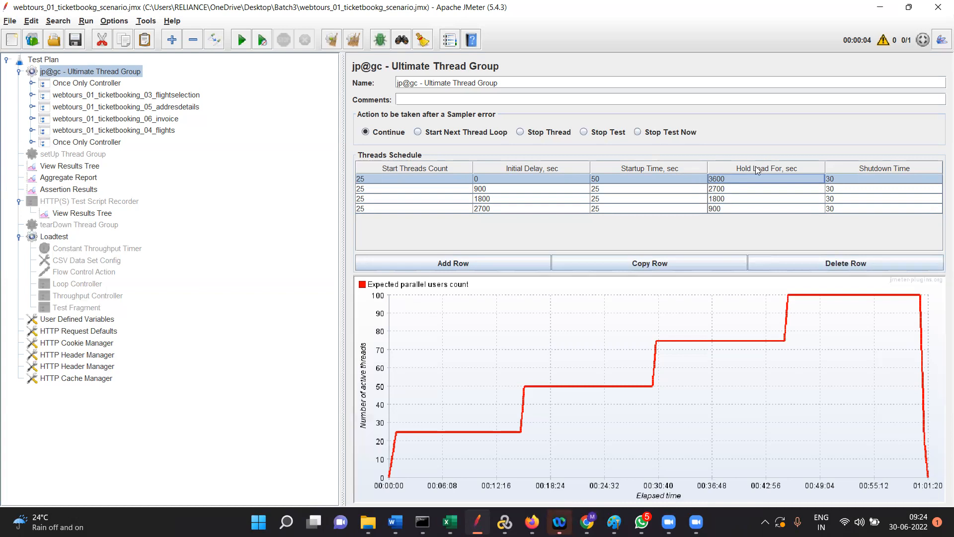
# Move both Once Only Controllers and the four webtours_01_ticketbooking controllers from the Ultimate Thread Group into the Loadtest thread group.
pyautogui.click(98, 84)
pyautogui.keyDown('shift'); pyautogui.click(97, 95); pyautogui.keyUp('shift')
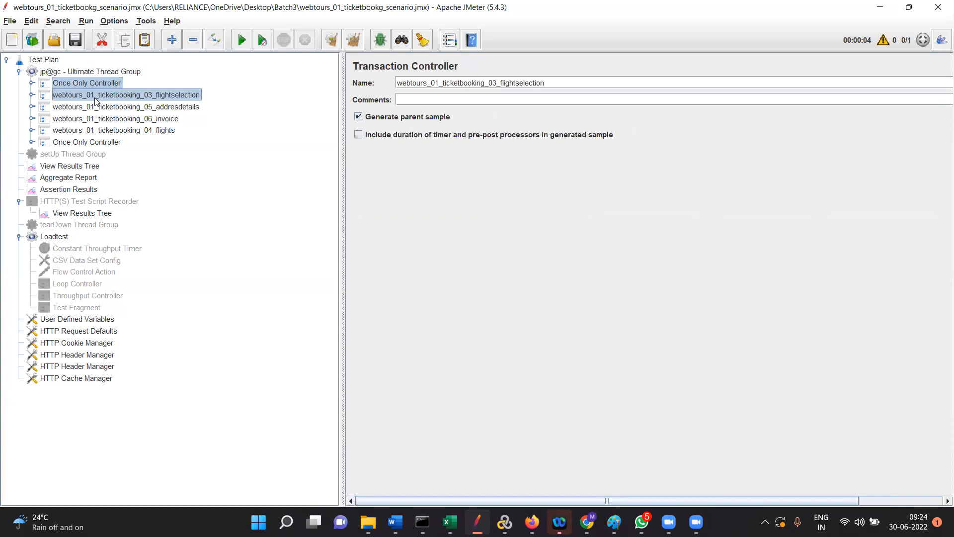
pyautogui.keyDown('shift'); pyautogui.click(98, 107); pyautogui.keyUp('shift')
pyautogui.keyDown('shift'); pyautogui.click(99, 119); pyautogui.keyUp('shift')
pyautogui.keyDown('shift'); pyautogui.click(99, 132); pyautogui.keyUp('shift')
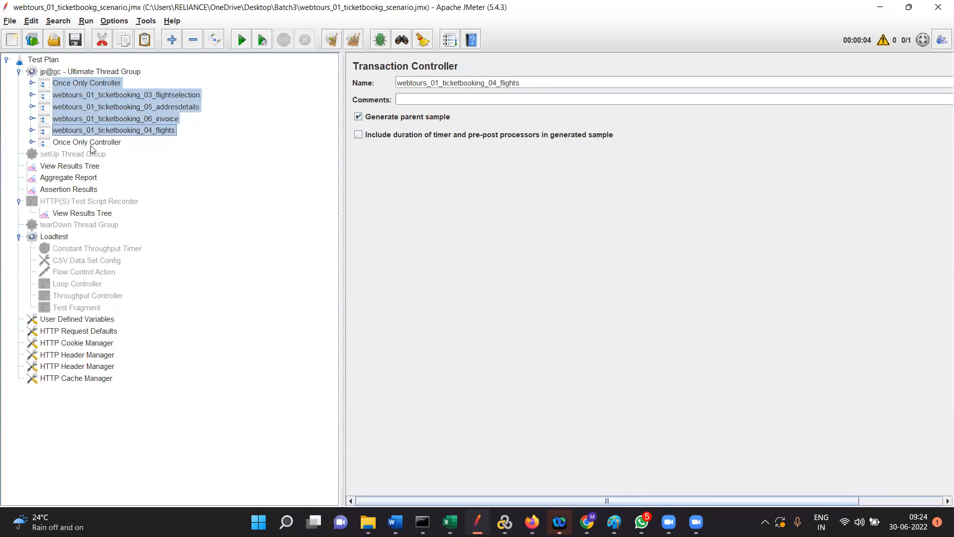
pyautogui.keyDown('shift'); pyautogui.click(91, 144); pyautogui.keyUp('shift')
pyautogui.press('Delete')
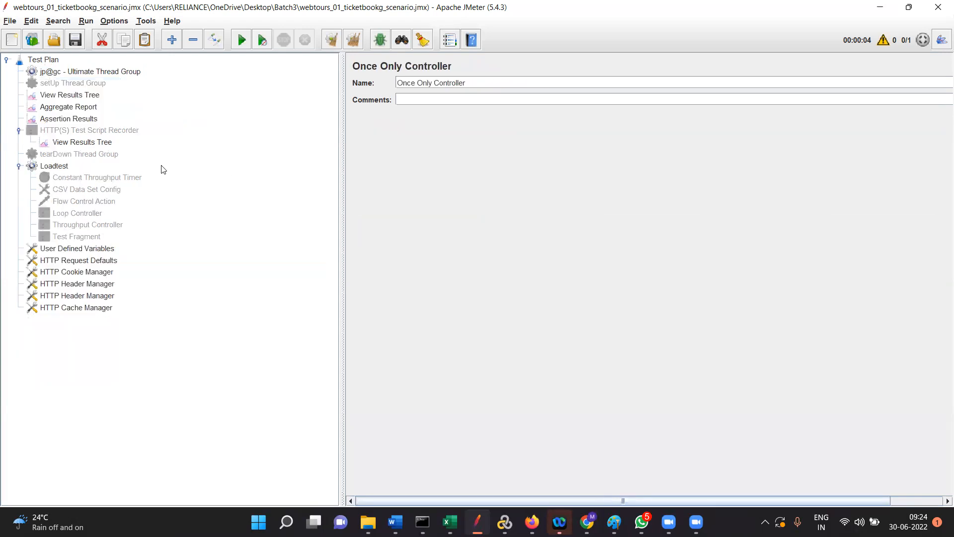
pyautogui.click(49, 167)
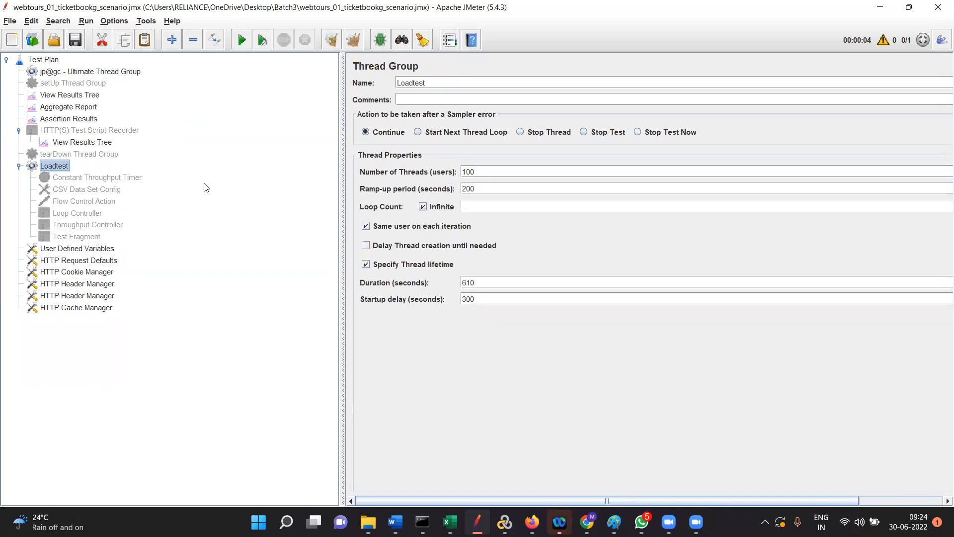
pyautogui.hotkey('ctrl', 'v')
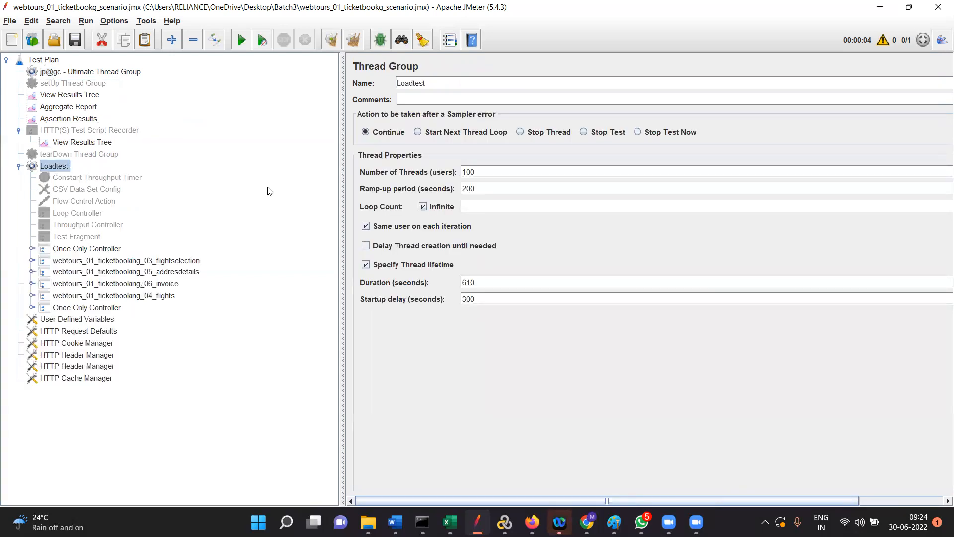
# Remove HTTP Request Defaults and the six disabled elements under Loadtest, from Constant Throughput Timer through Test Fragment.
pyautogui.click(90, 320)
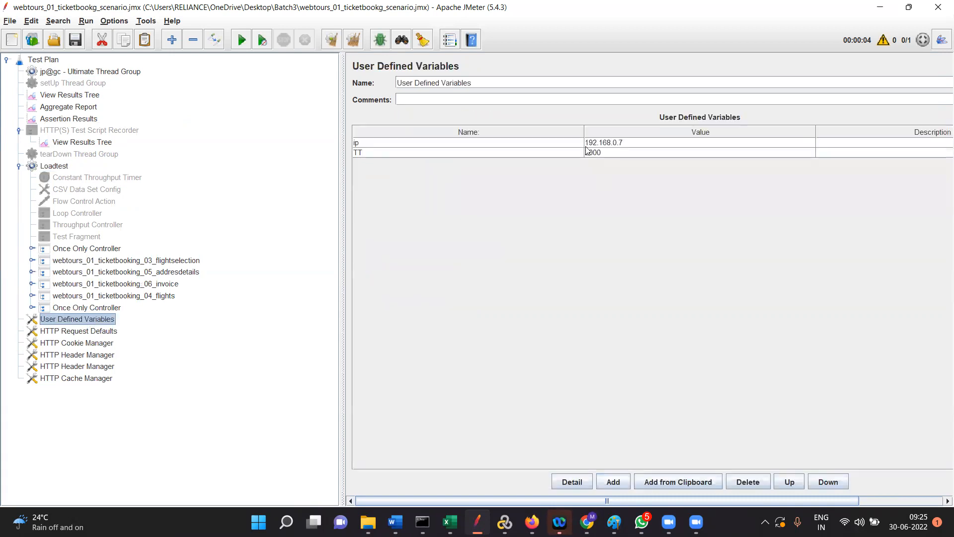
pyautogui.click(84, 334)
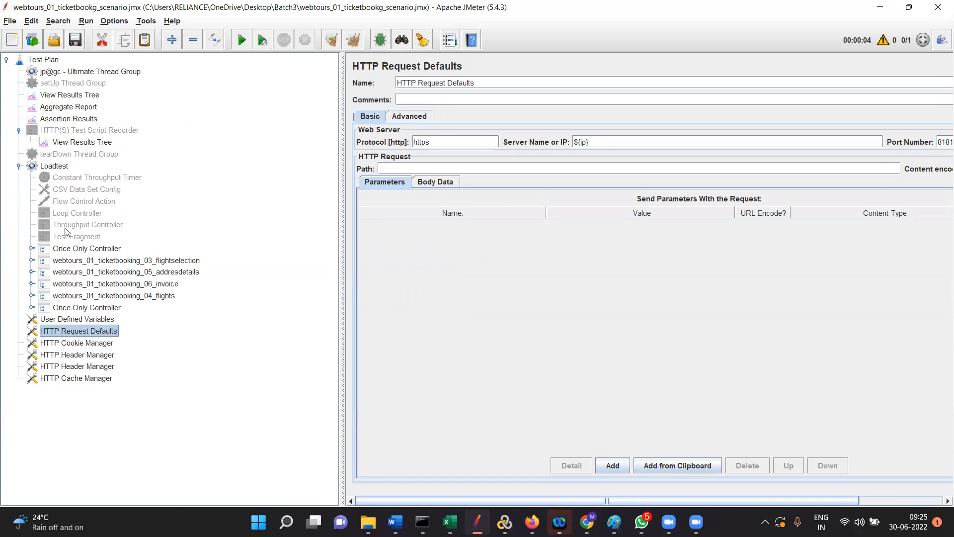
pyautogui.moveTo(74, 180); pyautogui.dragTo(74, 235)
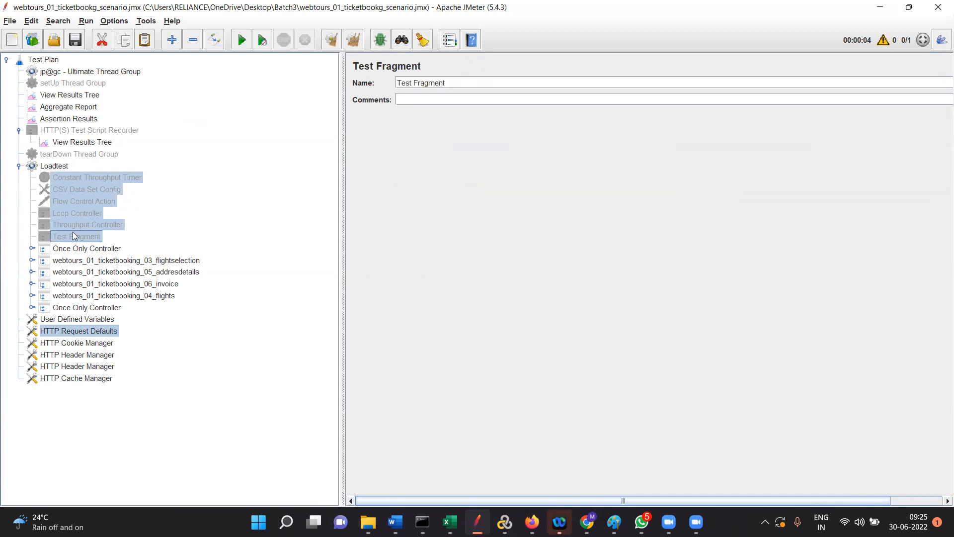
pyautogui.rightClick(81, 208)
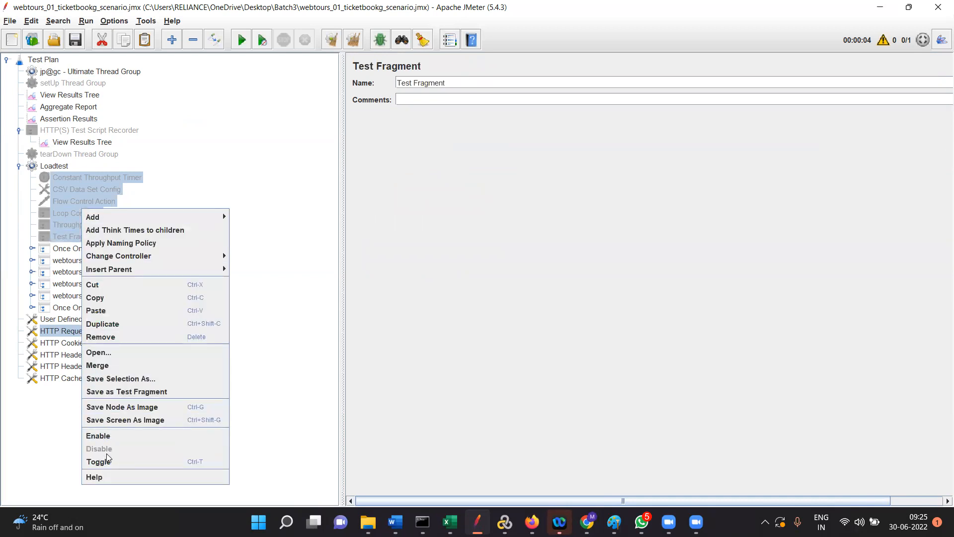
pyautogui.click(126, 338)
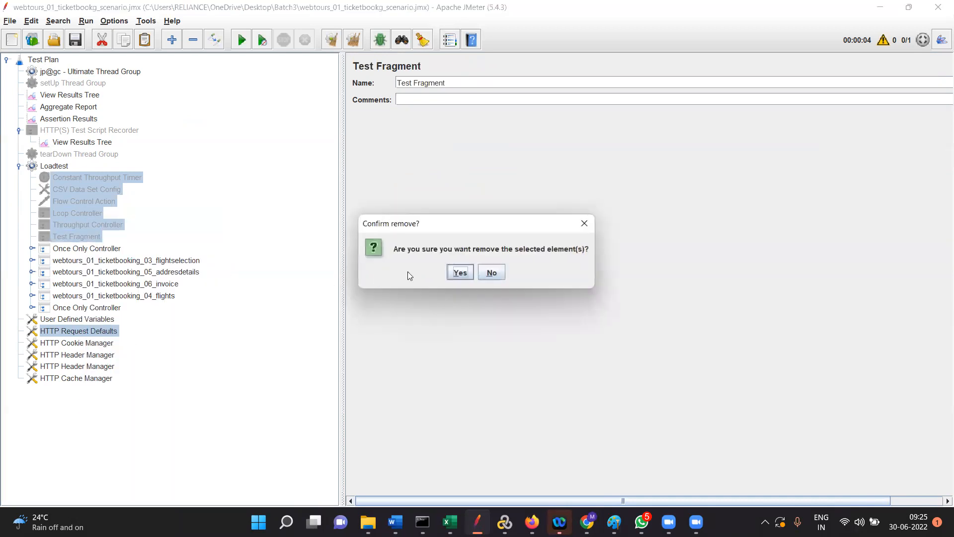
pyautogui.click(460, 272)
# Move User Defined Variables, HTTP Cookie Manager, both HTTP Header Managers and HTTP Cache Manager into the Loadtest thread group.
pyautogui.click(77, 250)
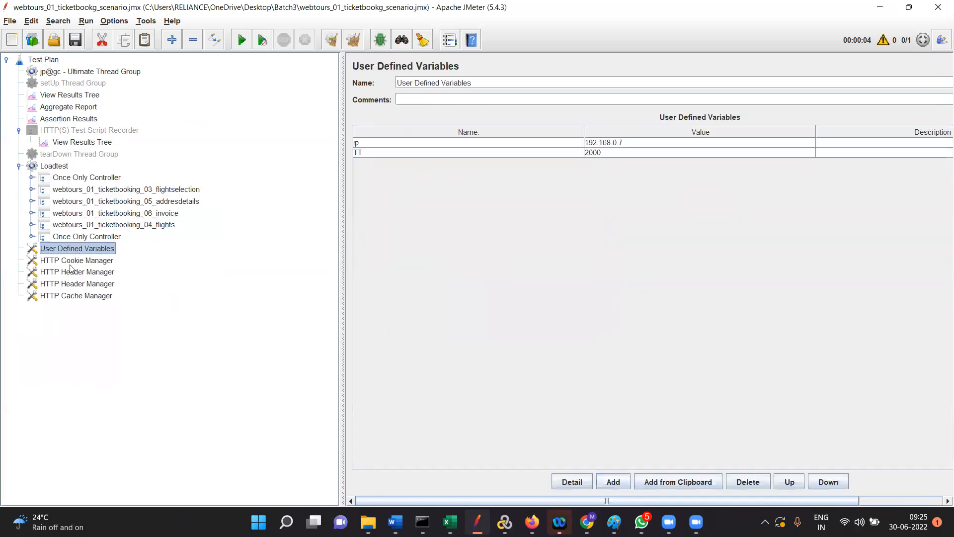
pyautogui.keyDown('ctrl'); pyautogui.click(69, 262); pyautogui.keyUp('ctrl')
pyautogui.keyDown('ctrl'); pyautogui.click(69, 272); pyautogui.keyUp('ctrl')
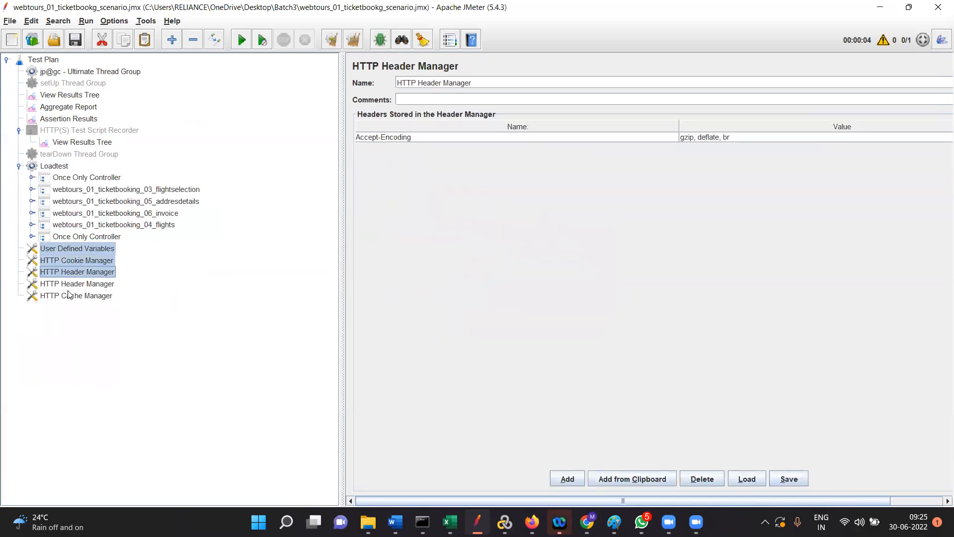
pyautogui.keyDown('ctrl'); pyautogui.click(70, 286); pyautogui.keyUp('ctrl')
pyautogui.keyDown('ctrl'); pyautogui.click(72, 297); pyautogui.keyUp('ctrl')
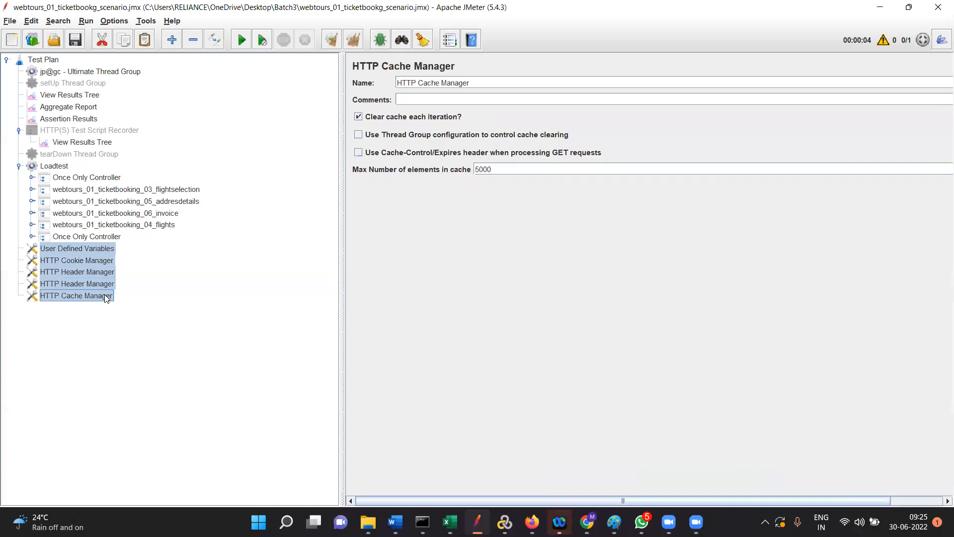
pyautogui.hotkey('ctrl', 'x')
pyautogui.click(54, 166)
pyautogui.hotkey('ctrl', 'v')
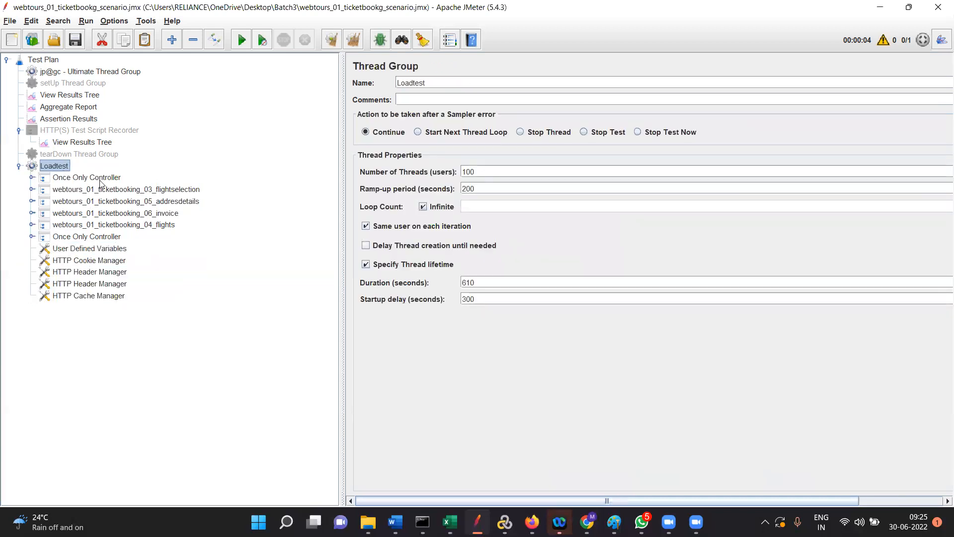
# Remove the first HTTP Header Manager, which holds only the Accept-Encoding header, from Loadtest and inspect the other one.
pyautogui.click(89, 272)
pyautogui.rightClick(90, 273)
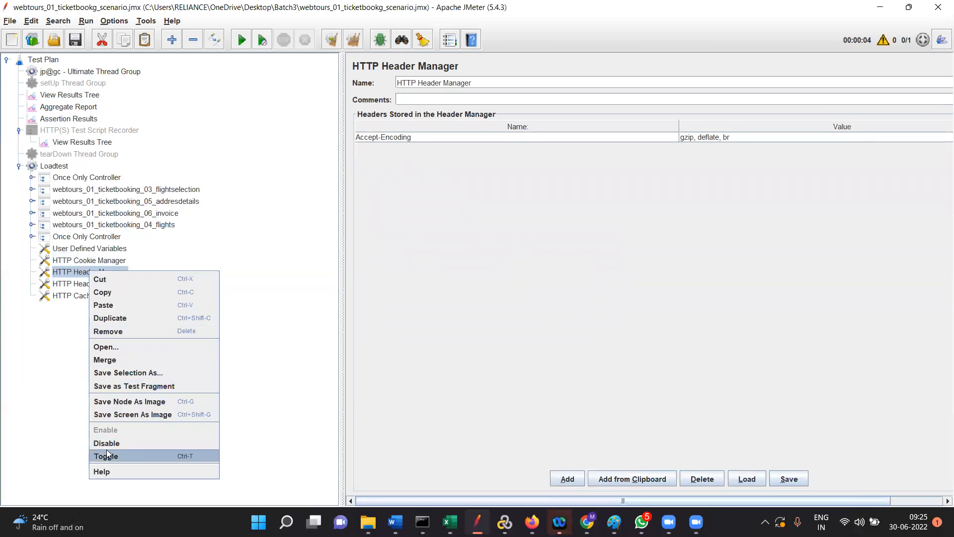
pyautogui.click(114, 332)
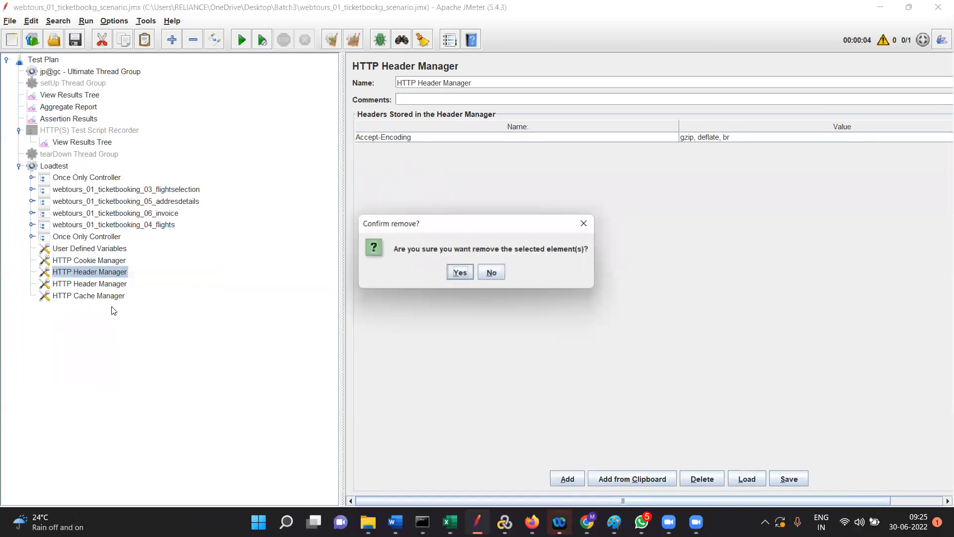
pyautogui.click(459, 272)
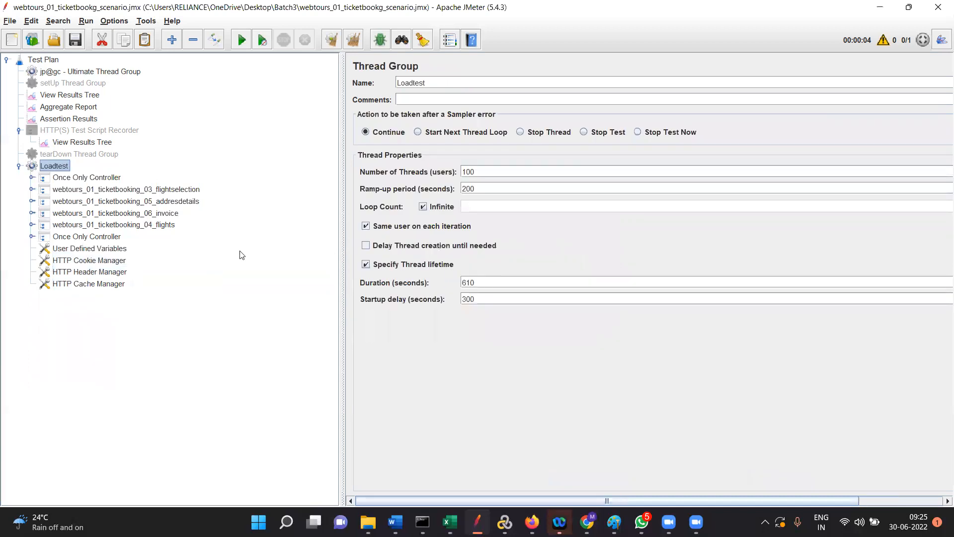
pyautogui.click(101, 275)
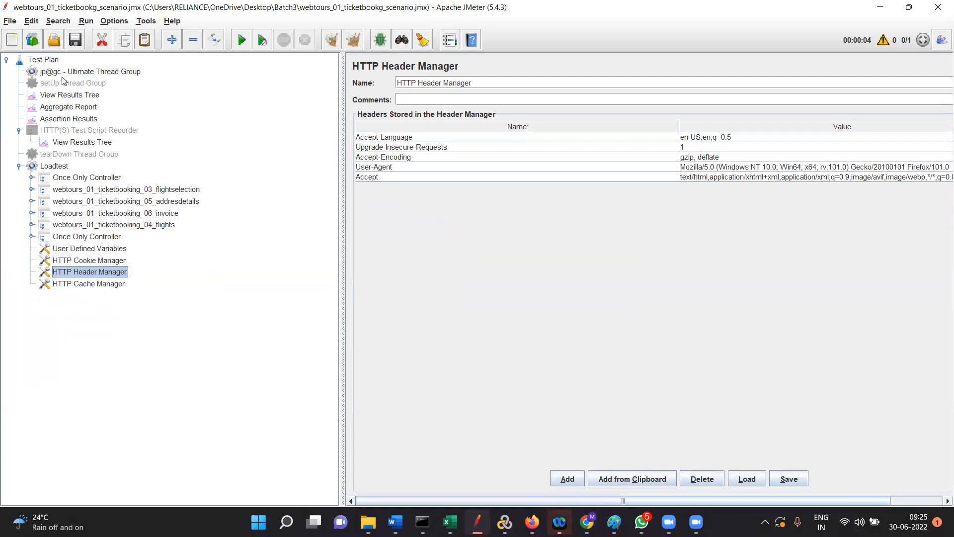
# Move the test plan's own View Results Tree below the Loadtest thread group, and minimize the recordings folder window.
pyautogui.moveTo(67, 97); pyautogui.dragTo(77, 168)
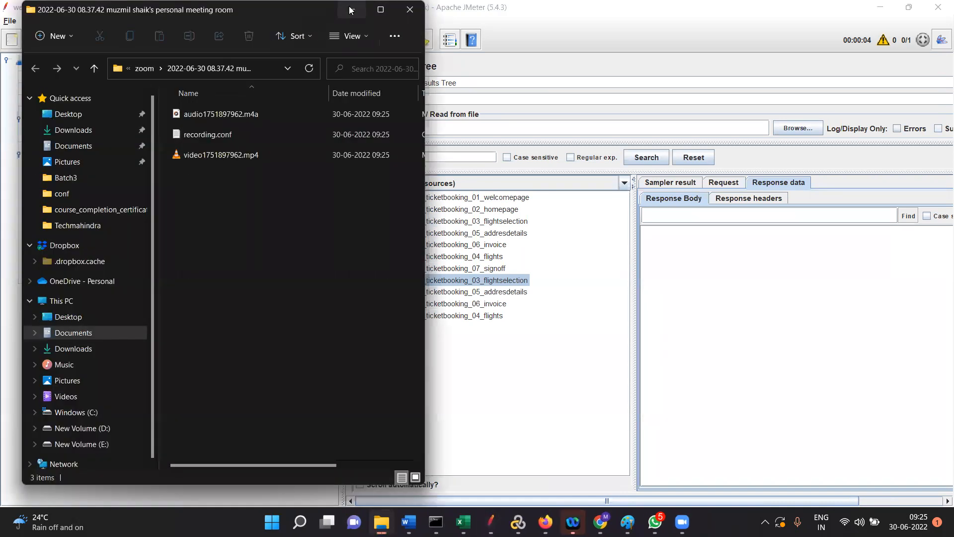
pyautogui.click(352, 9)
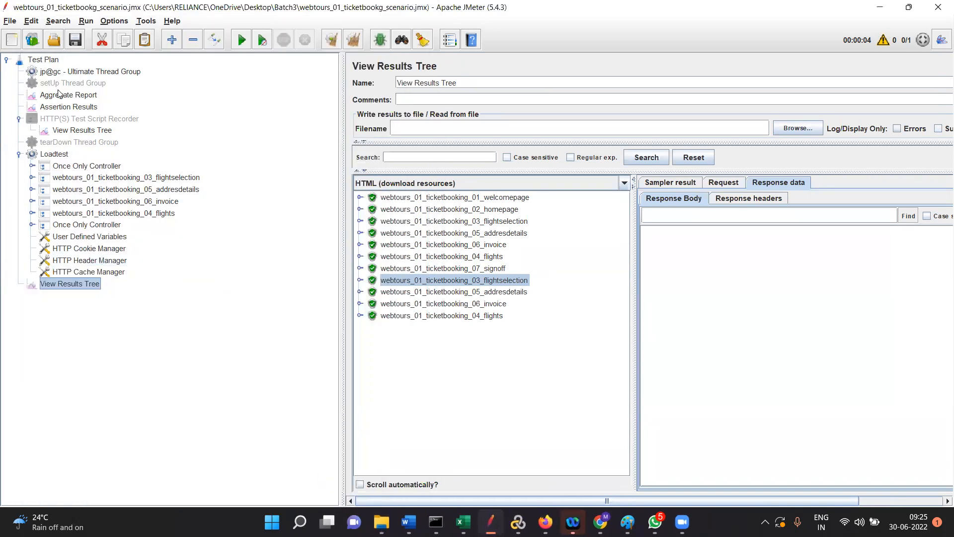
# Remove the Aggregate Report and Assertion Results listeners from the test plan.
pyautogui.click(74, 99)
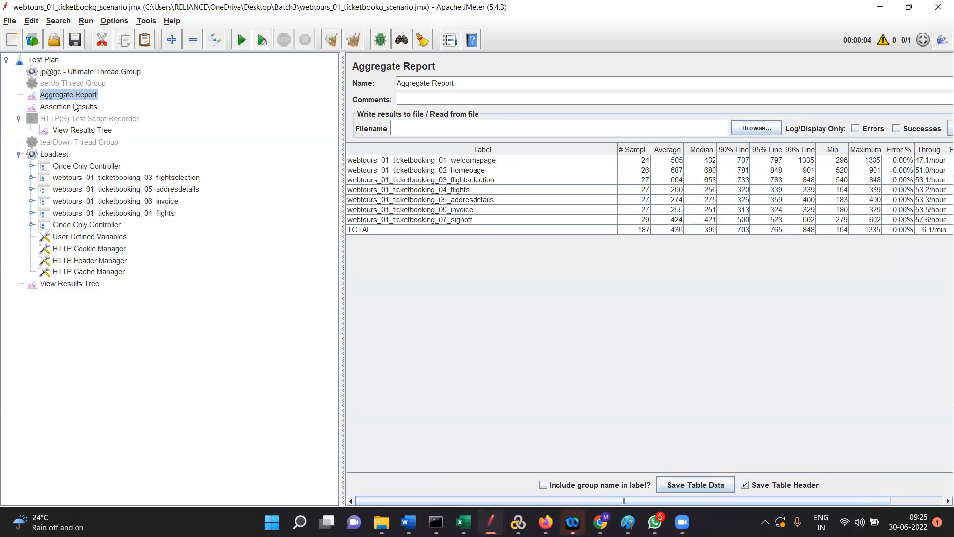
pyautogui.keyDown('ctrl'); pyautogui.click(74, 106); pyautogui.keyUp('ctrl')
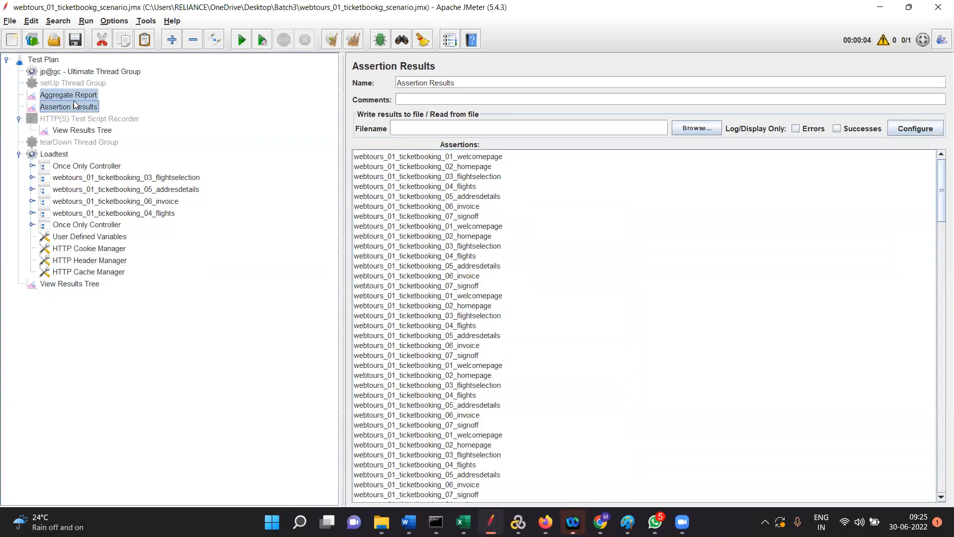
pyautogui.rightClick(75, 104)
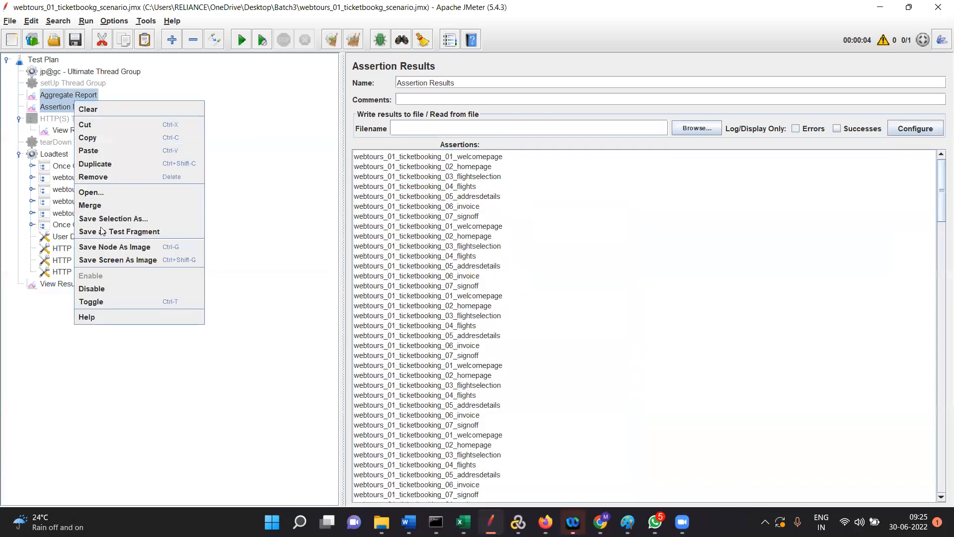
pyautogui.click(101, 178)
pyautogui.click(458, 273)
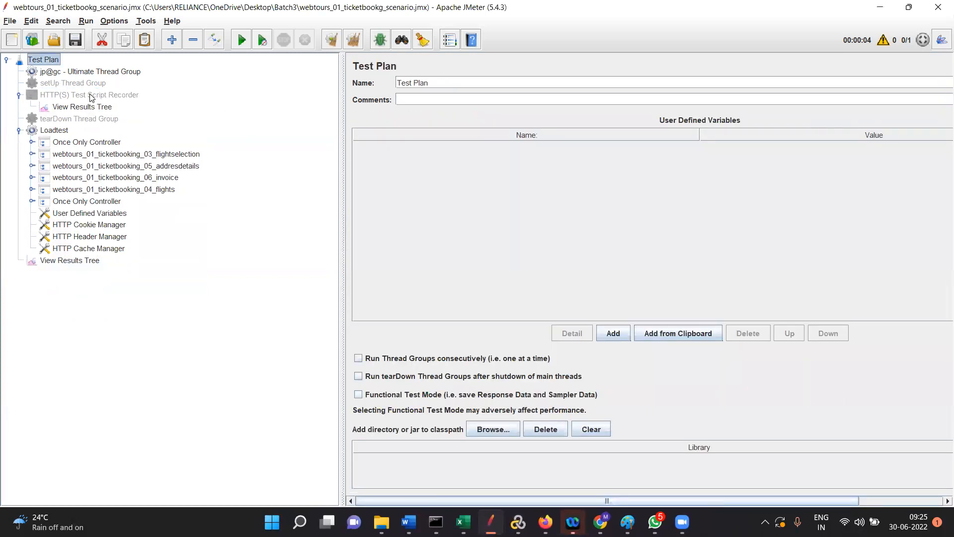
# Remove the Ultimate Thread Group and the HTTP(S) Test Script Recorder with its View Results Tree from the test plan.
pyautogui.click(91, 96)
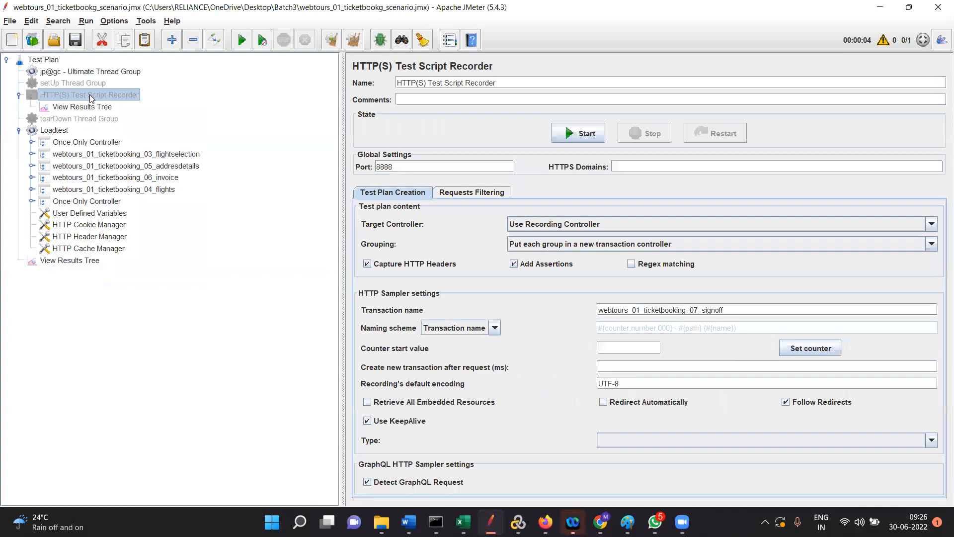
pyautogui.keyDown('ctrl'); pyautogui.click(90, 106); pyautogui.keyUp('ctrl')
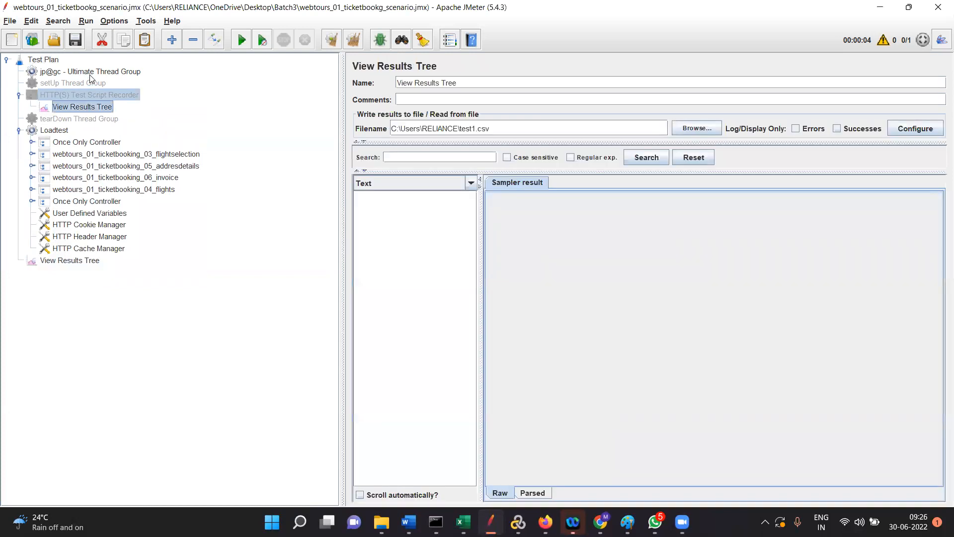
pyautogui.keyDown('ctrl'); pyautogui.click(92, 73); pyautogui.keyUp('ctrl')
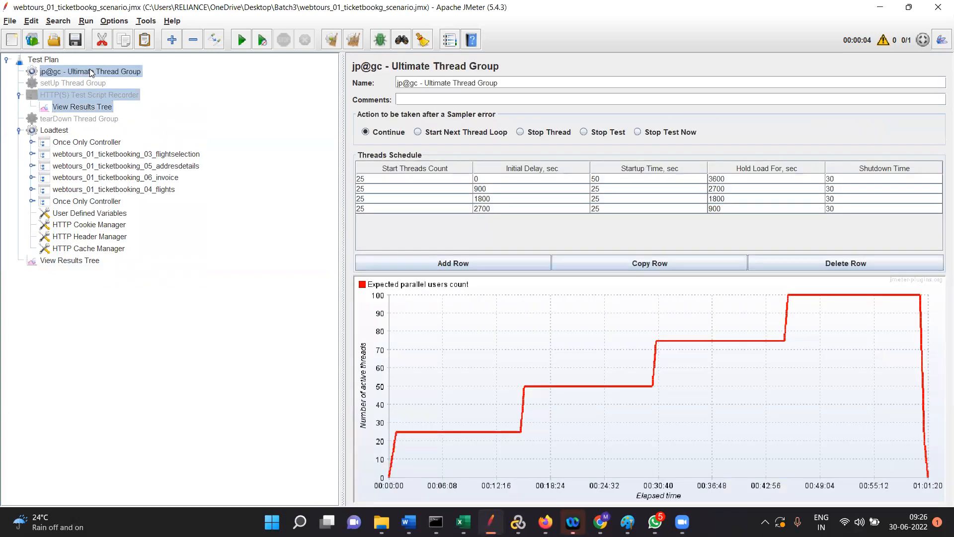
pyautogui.rightClick(91, 72)
pyautogui.click(119, 200)
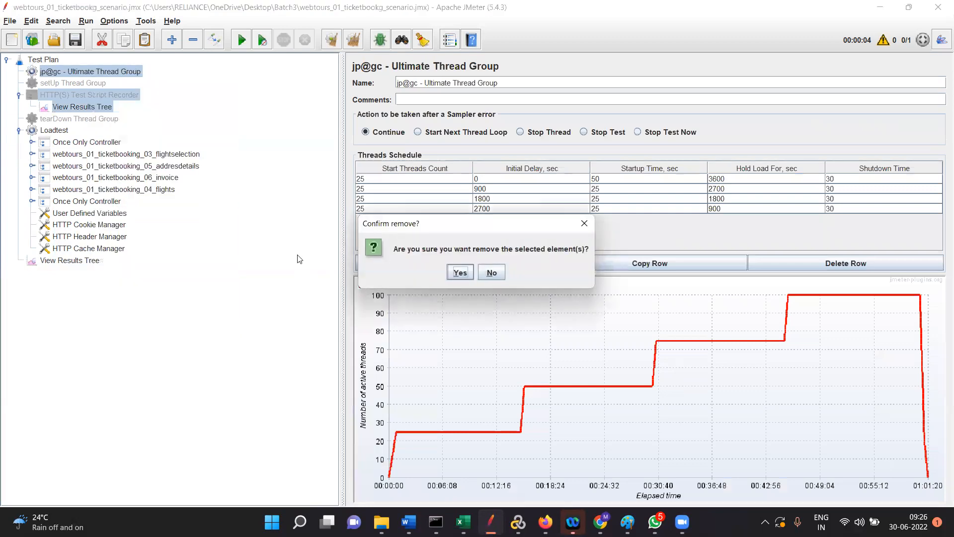
pyautogui.click(460, 273)
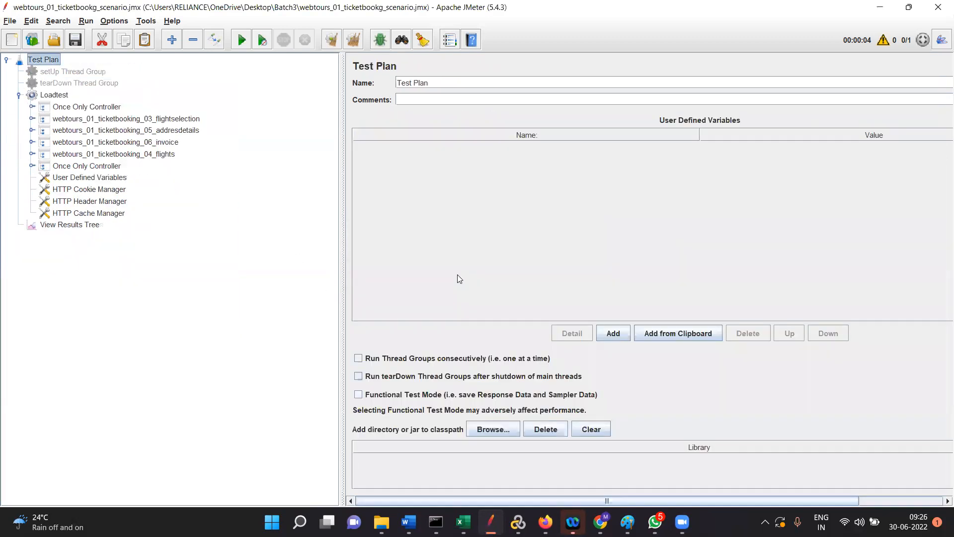
# Remove the disabled setUp Thread Group and tearDown Thread Group from the test plan.
pyautogui.click(75, 73)
pyautogui.keyDown('shift'); pyautogui.click(75, 83); pyautogui.keyUp('shift')
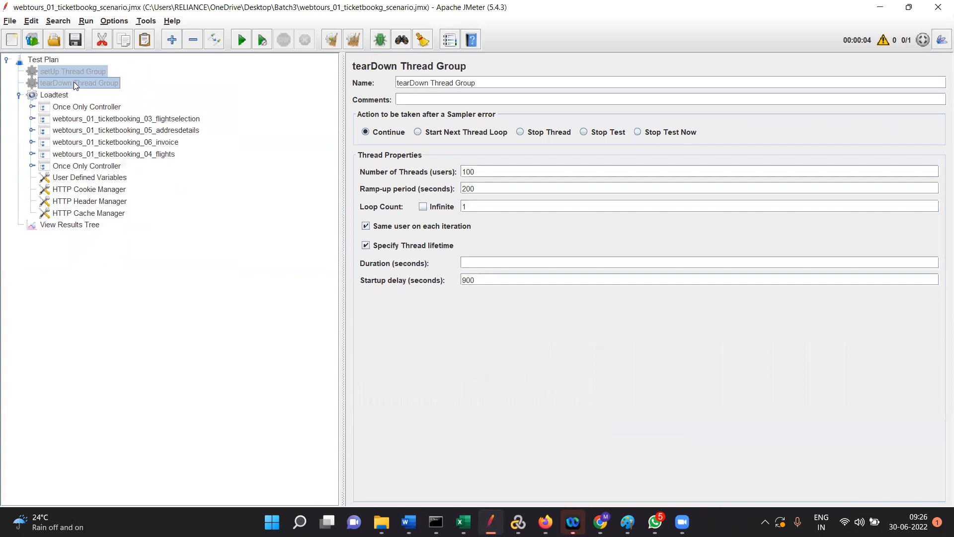
pyautogui.rightClick(74, 81)
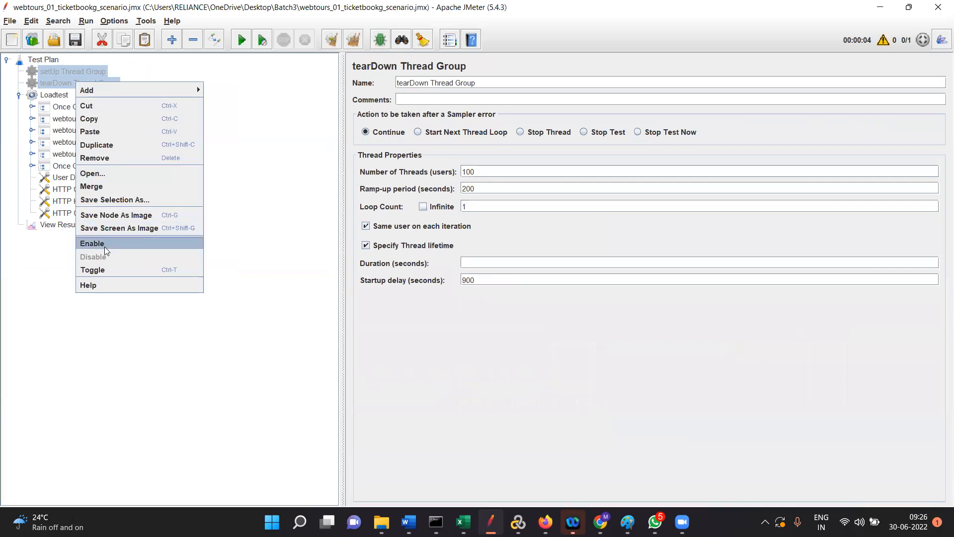
pyautogui.click(91, 157)
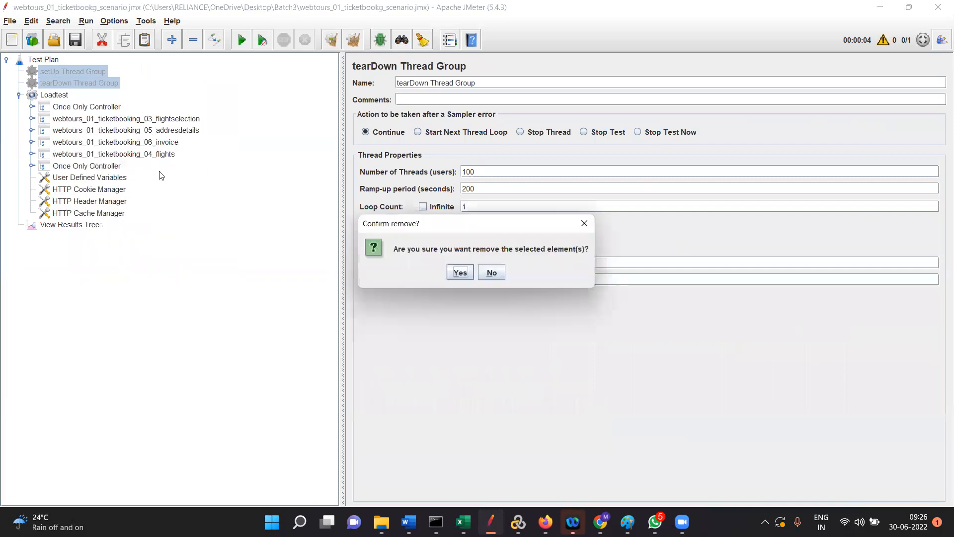
pyautogui.click(461, 273)
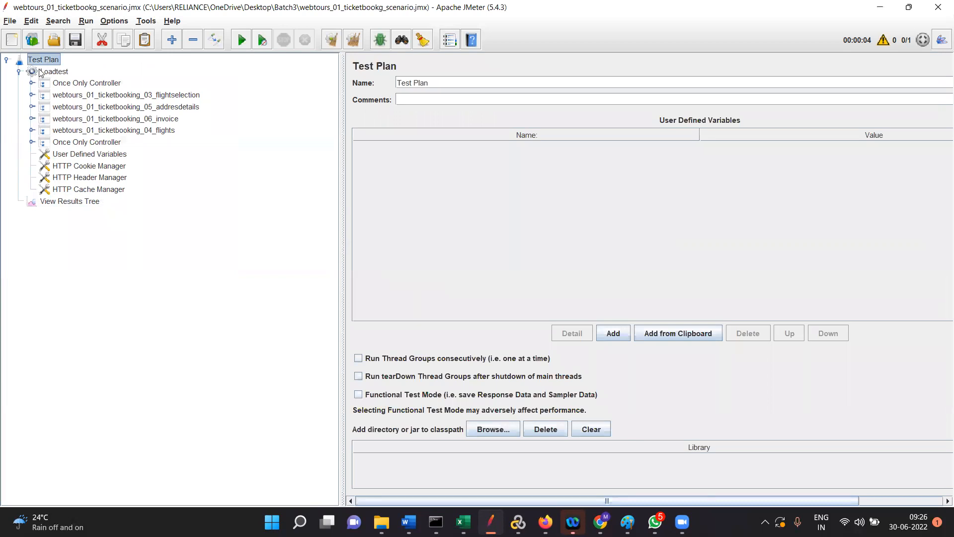
# Move User Defined Variables and the HTTP Cookie, Header and Cache Managers above the first Once Only Controller in Loadtest.
pyautogui.click(57, 73)
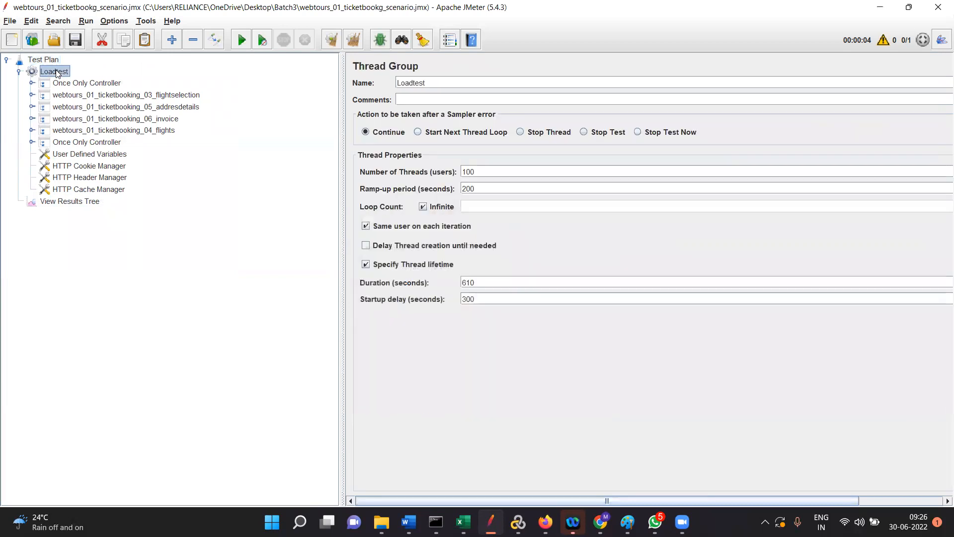
pyautogui.click(31, 83)
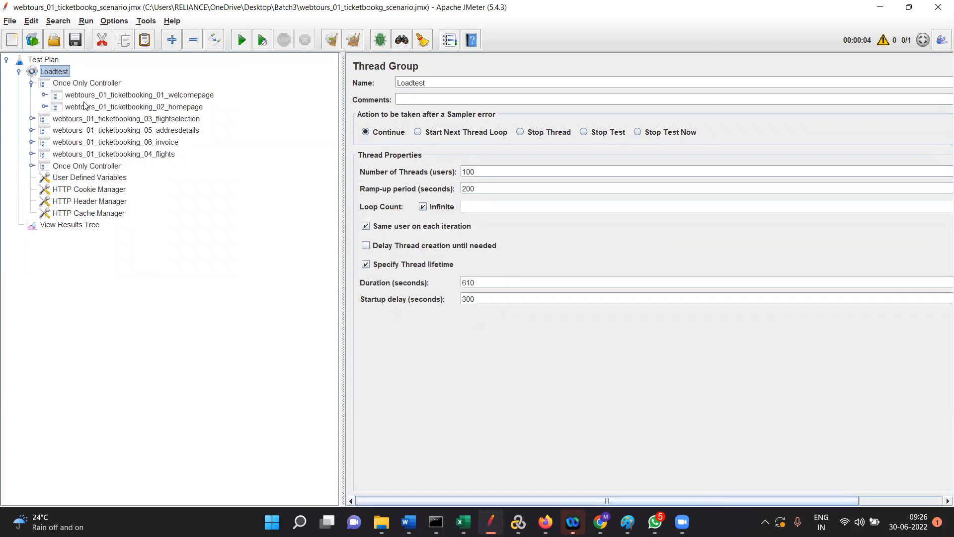
pyautogui.click(31, 166)
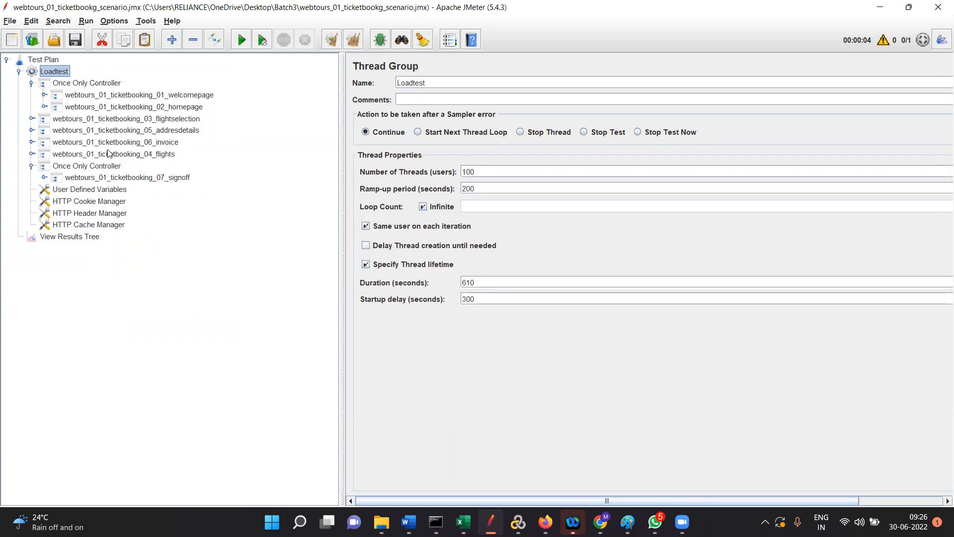
pyautogui.click(88, 190)
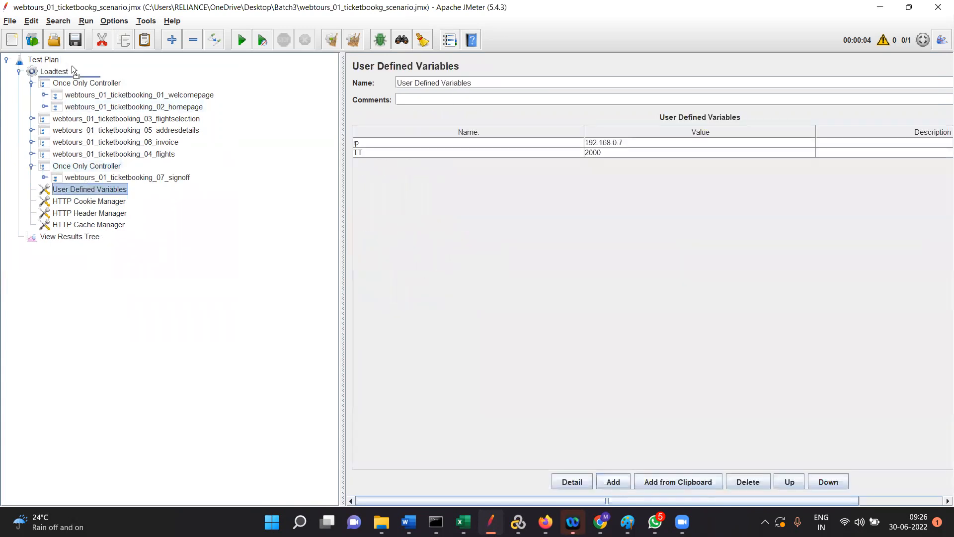
pyautogui.moveTo(61, 79); pyautogui.dragTo(64, 82)
pyautogui.moveTo(81, 200); pyautogui.dragTo(78, 91)
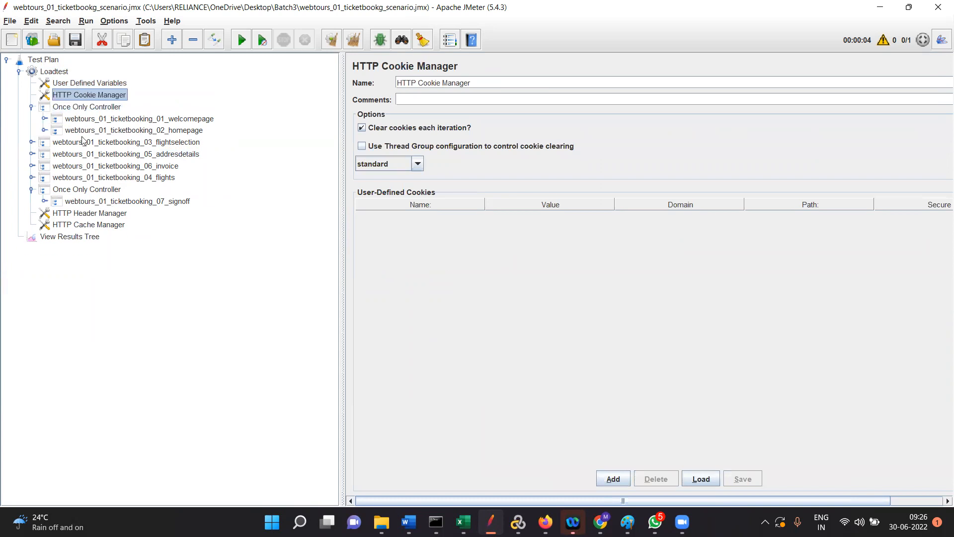
pyautogui.moveTo(82, 214); pyautogui.dragTo(84, 106)
pyautogui.moveTo(76, 224); pyautogui.dragTo(79, 116)
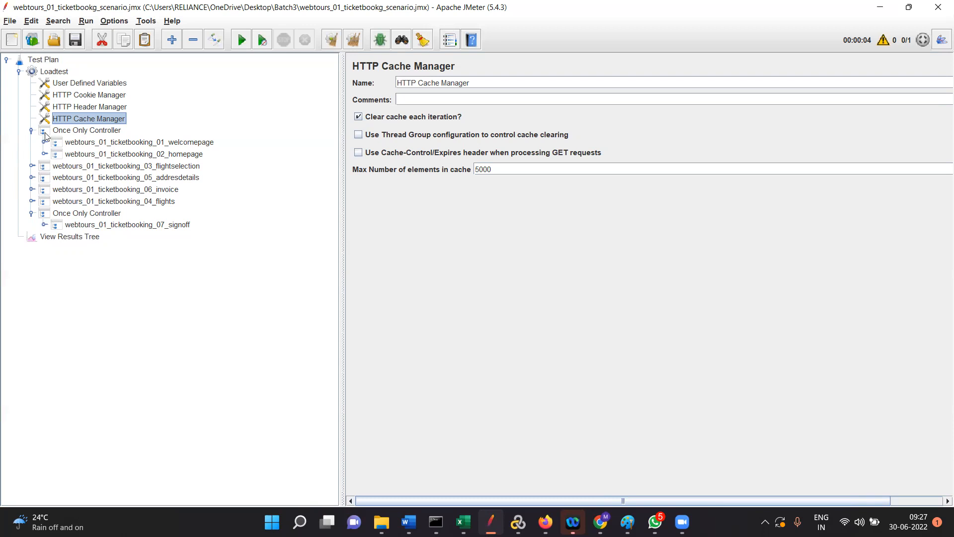
# Clear the old results in the View Results Tree and set its response renderer to Text.
pyautogui.click(56, 235)
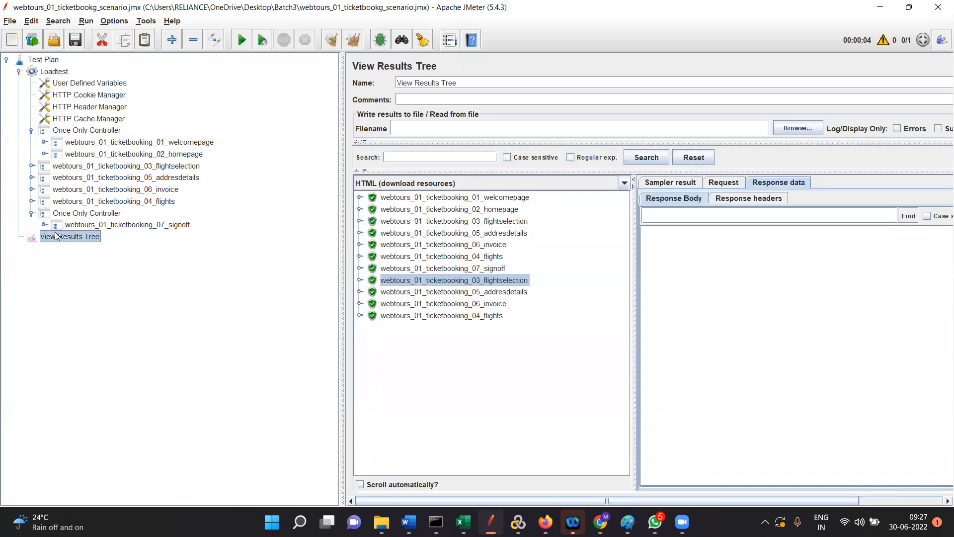
pyautogui.click(336, 43)
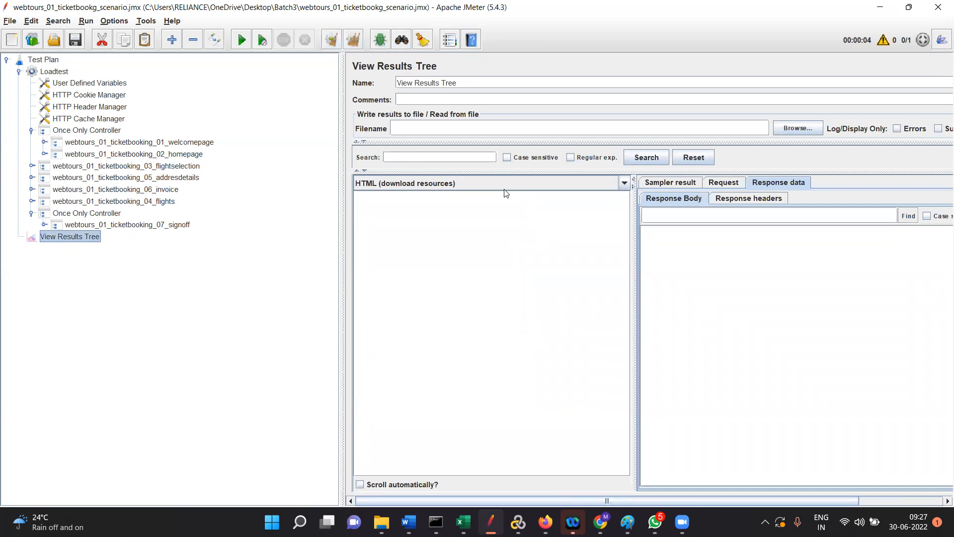
pyautogui.click(620, 185)
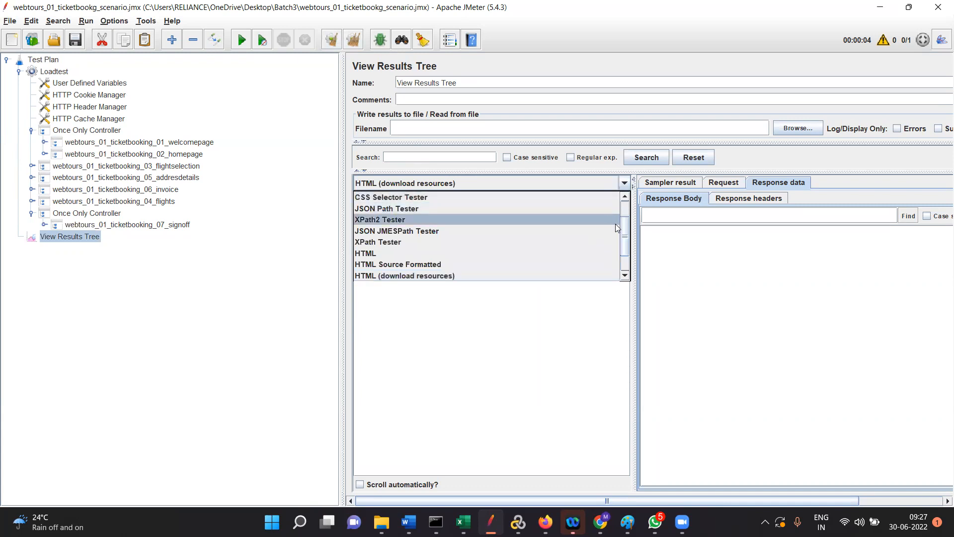
pyautogui.scroll(1, 597, 230)
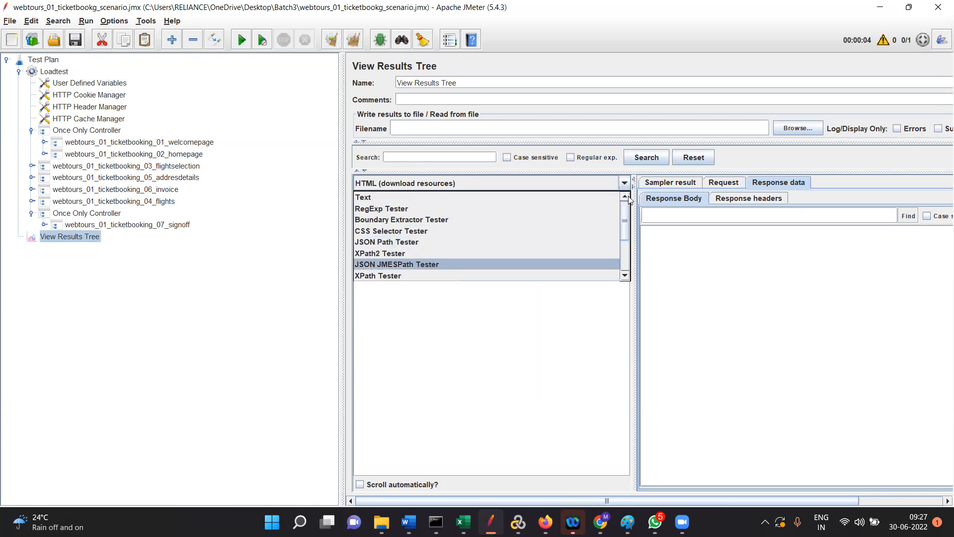
pyautogui.click(494, 197)
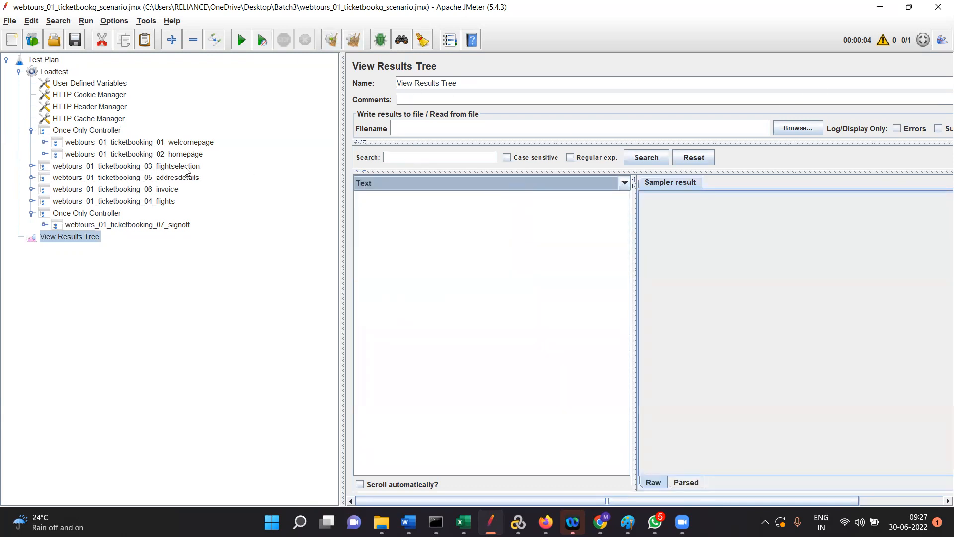
# Move webtours_01_ticketbooking_04_flights directly below 03_flightselection and check the request inside 05_addresdetails.
pyautogui.moveTo(79, 203); pyautogui.dragTo(92, 178)
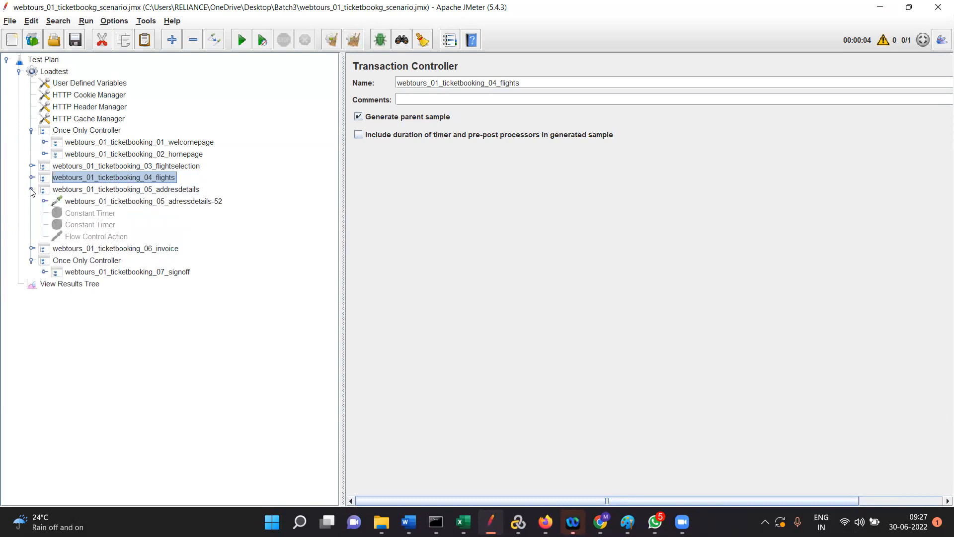
pyautogui.click(44, 201)
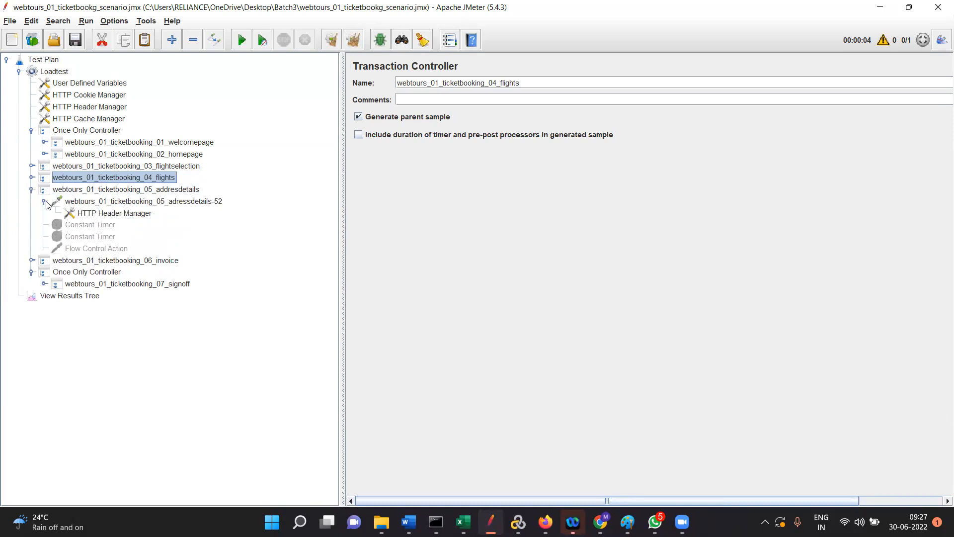
pyautogui.click(45, 201)
pyautogui.click(45, 201)
pyautogui.click(45, 201)
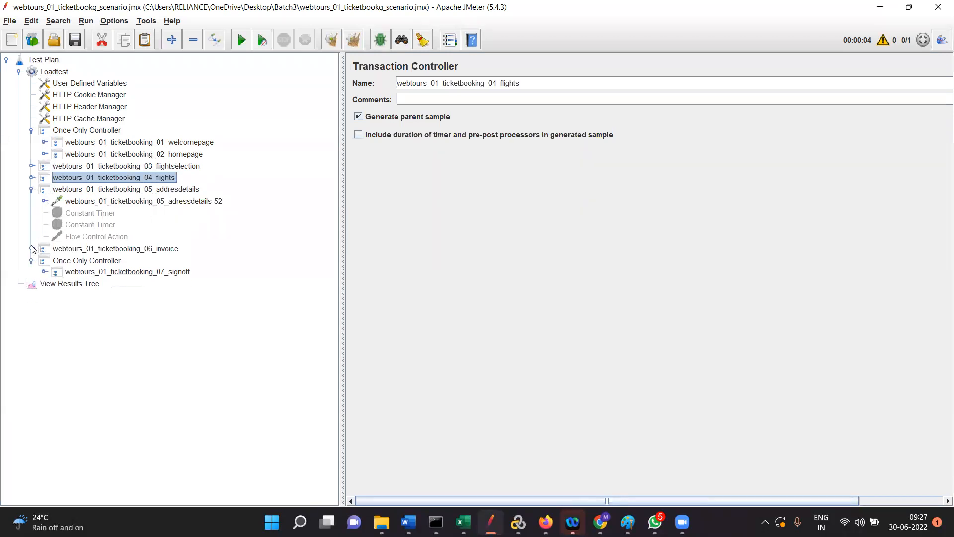
# Examine the contents of the invoice, flights, homepage and Once Only controllers, and collapse all controllers in Loadtest.
pyautogui.click(31, 248)
pyautogui.click(44, 260)
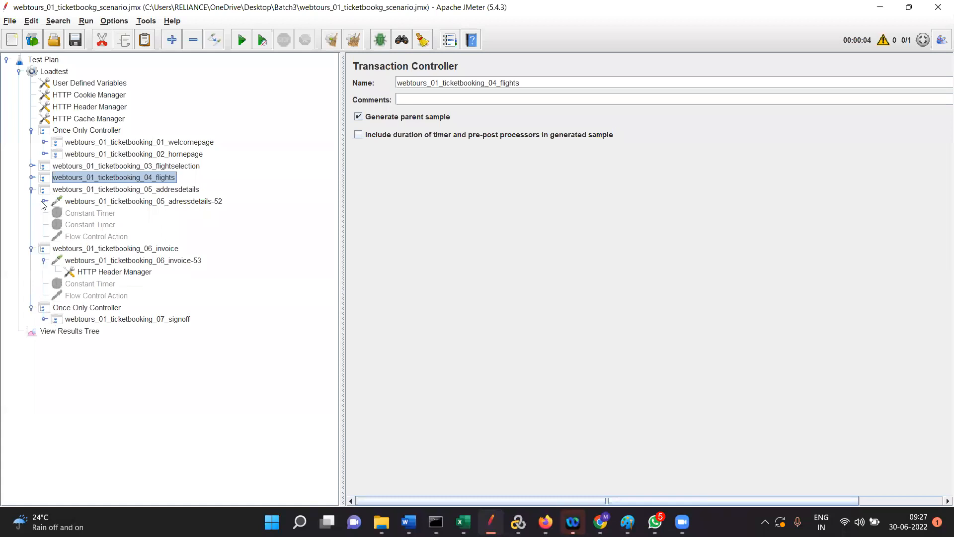
pyautogui.click(31, 177)
pyautogui.click(44, 190)
pyautogui.click(44, 190)
pyautogui.click(44, 154)
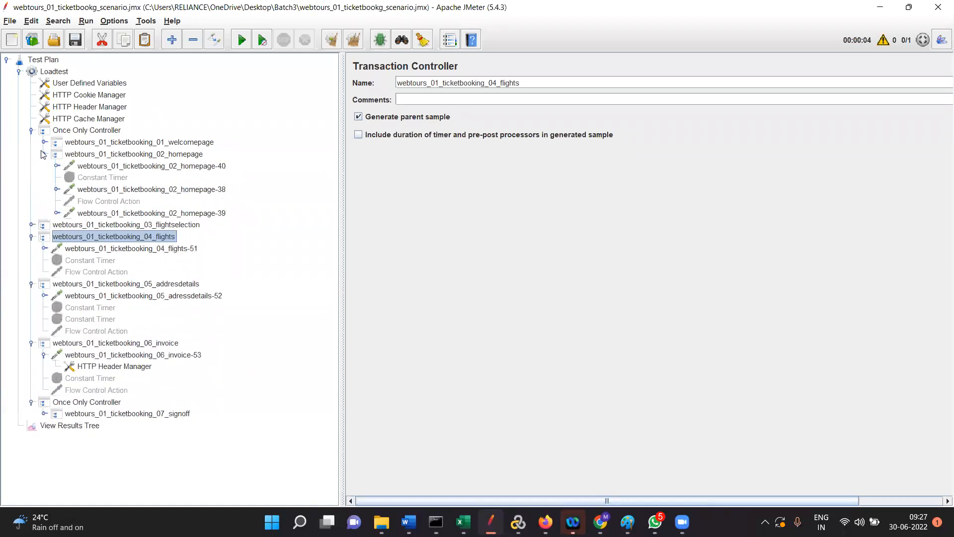
pyautogui.click(43, 154)
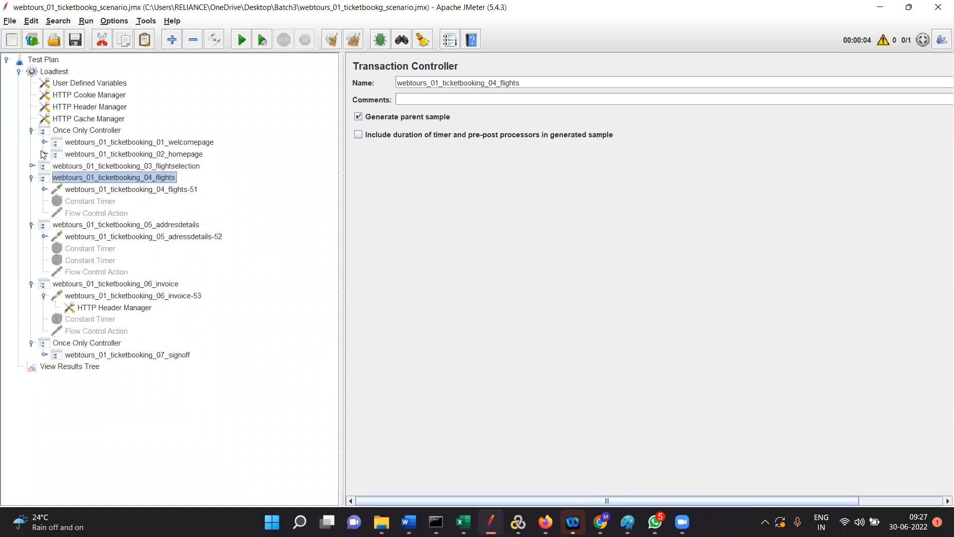
pyautogui.click(44, 142)
pyautogui.click(44, 142)
pyautogui.click(31, 131)
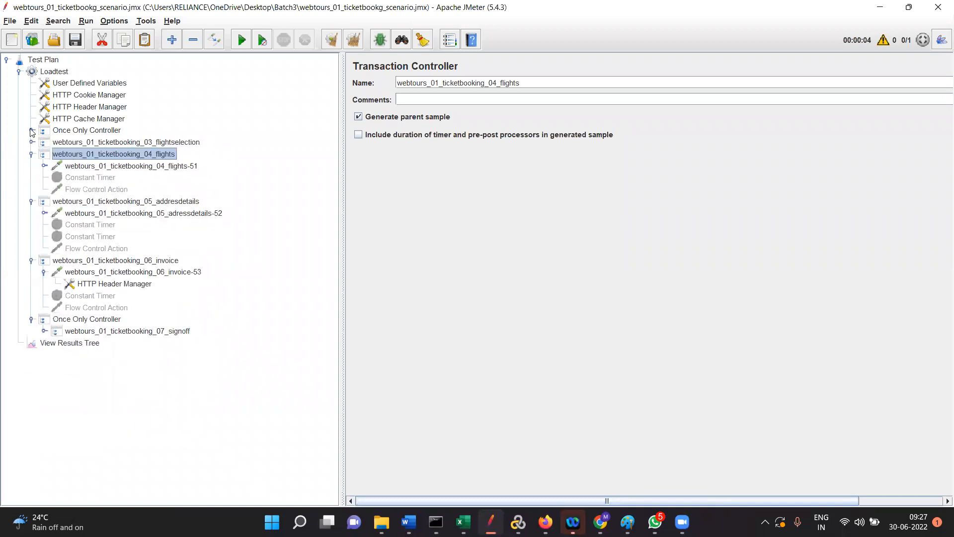
pyautogui.click(31, 130)
pyautogui.click(31, 130)
pyautogui.click(31, 154)
pyautogui.click(31, 166)
pyautogui.click(30, 178)
pyautogui.click(31, 189)
pyautogui.click(32, 189)
pyautogui.click(31, 189)
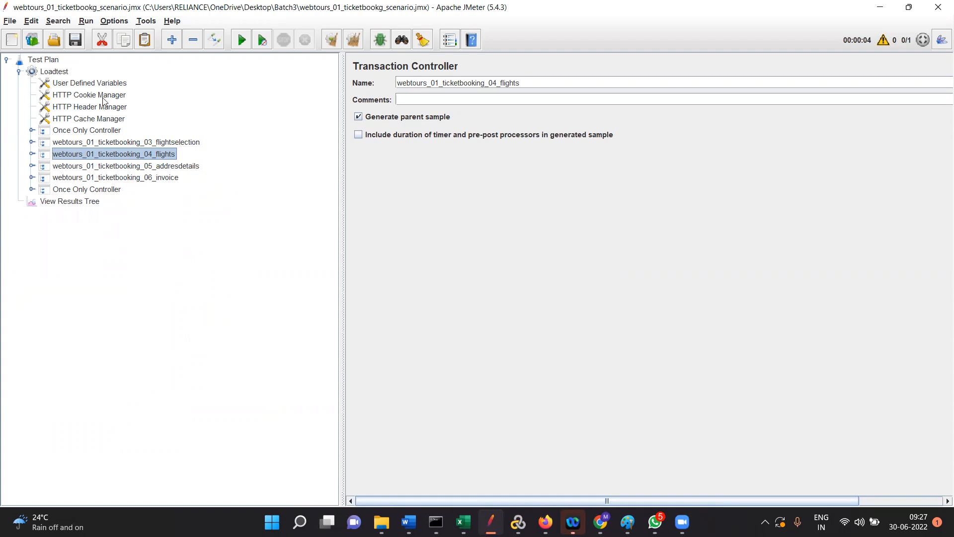
# Set the Loadtest thread group to 5 threads with a ramp-up period of 10 seconds.
pyautogui.click(56, 71)
pyautogui.doubleClick(484, 175)
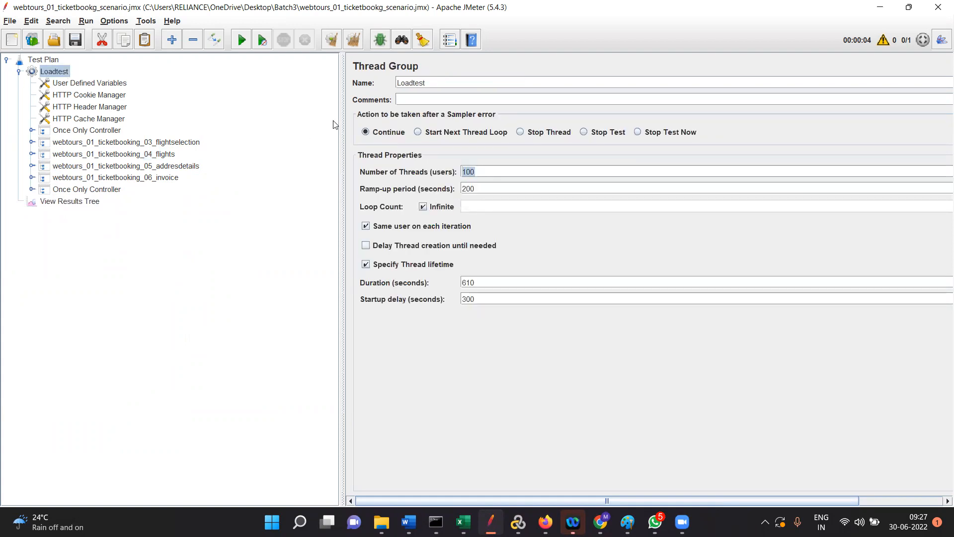
pyautogui.press('BackSpace')
pyautogui.press('BackSpace')
pyautogui.press('BackSpace')
pyautogui.press('BackSpace')
pyautogui.write('10')
# Set the Loadtest thread group's duration to 180 seconds.
pyautogui.moveTo(483, 281); pyautogui.dragTo(328, 268)
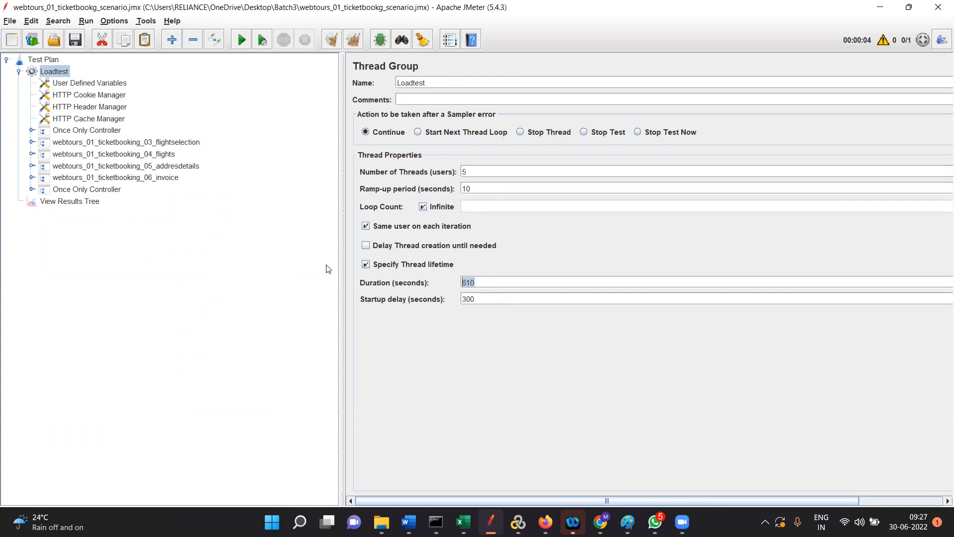
pyautogui.press('BackSpace')
pyautogui.write('30')
pyautogui.press('BackSpace')
pyautogui.press('BackSpace')
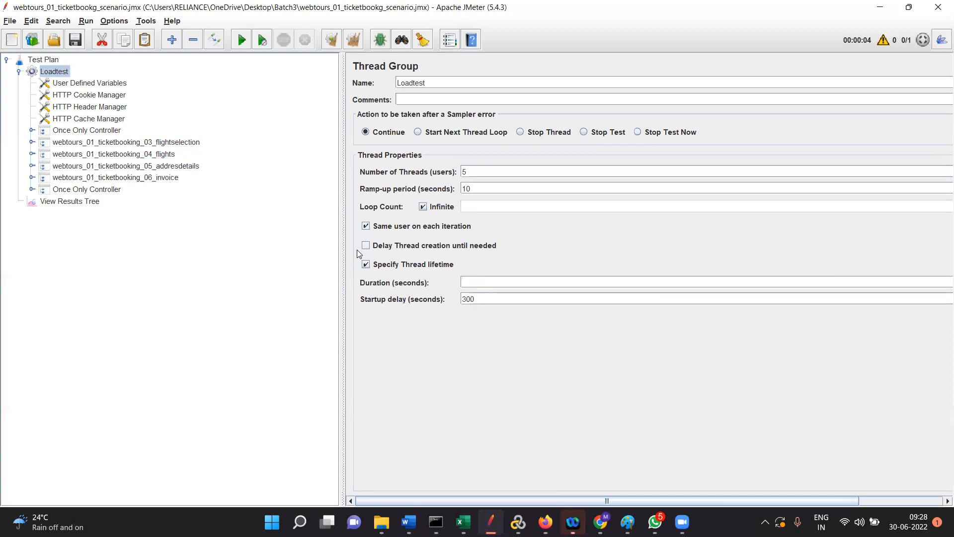
pyautogui.write('180')
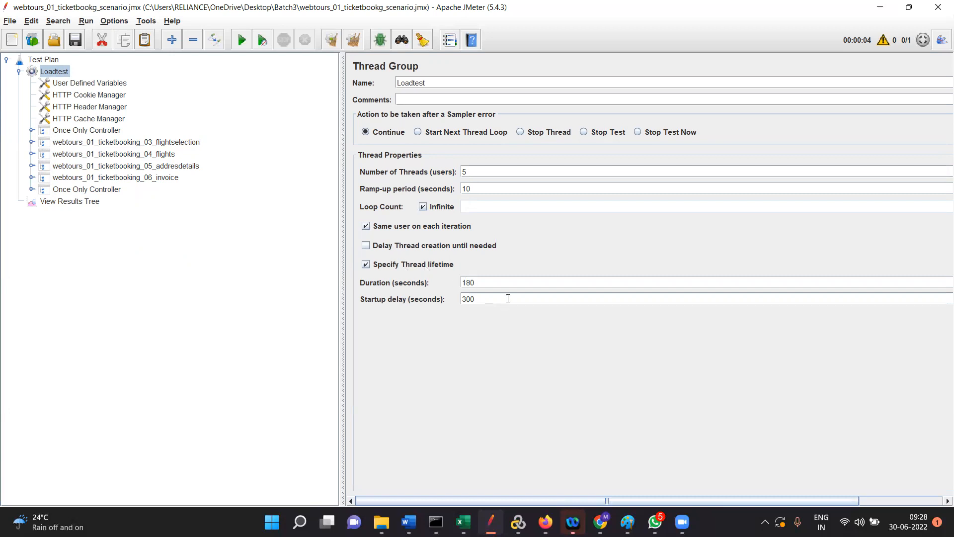
# Clear the Loadtest thread group's startup delay and set its duration to 600 seconds.
pyautogui.doubleClick(472, 299)
pyautogui.press('BackSpace')
pyautogui.doubleClick(474, 282)
pyautogui.press('BackSpace')
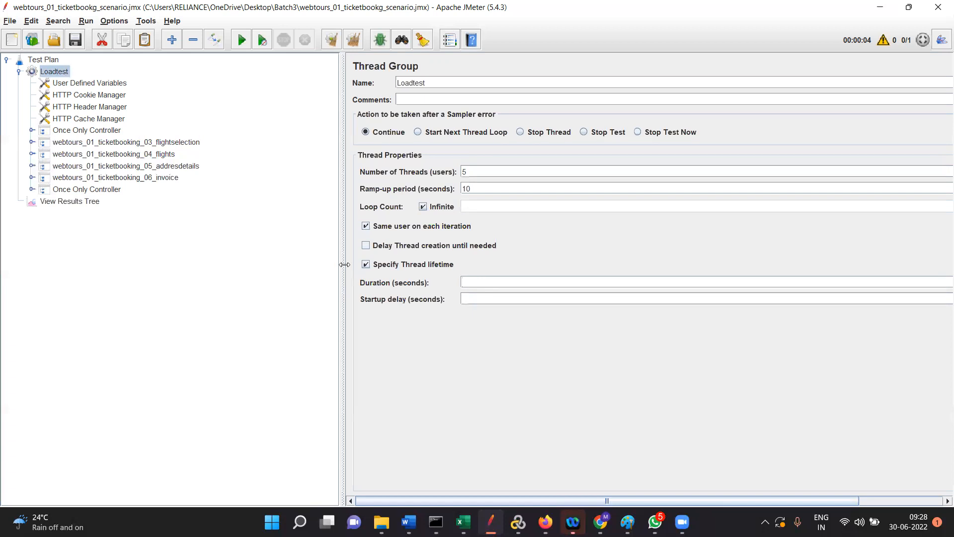
pyautogui.write('600')
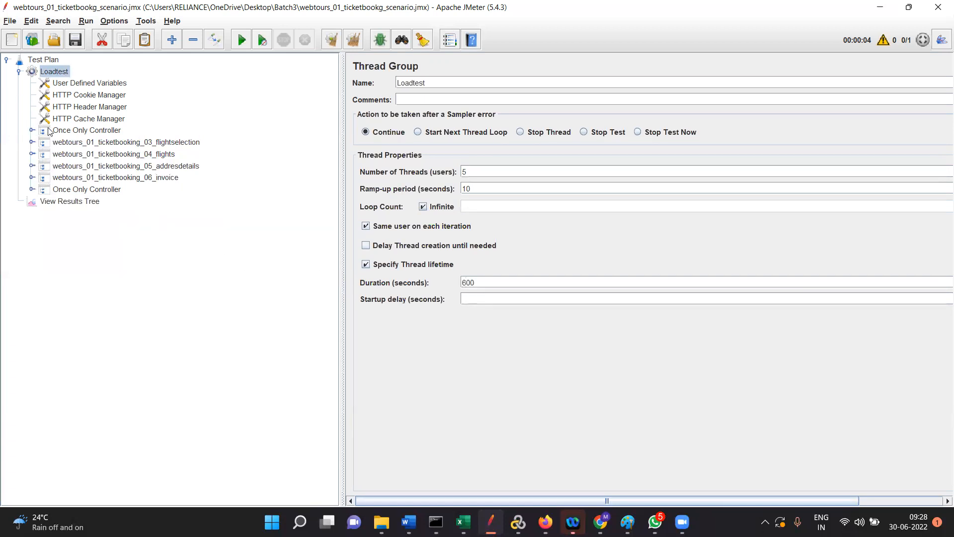
# Display the View Results Tree and start the load test.
pyautogui.click(68, 201)
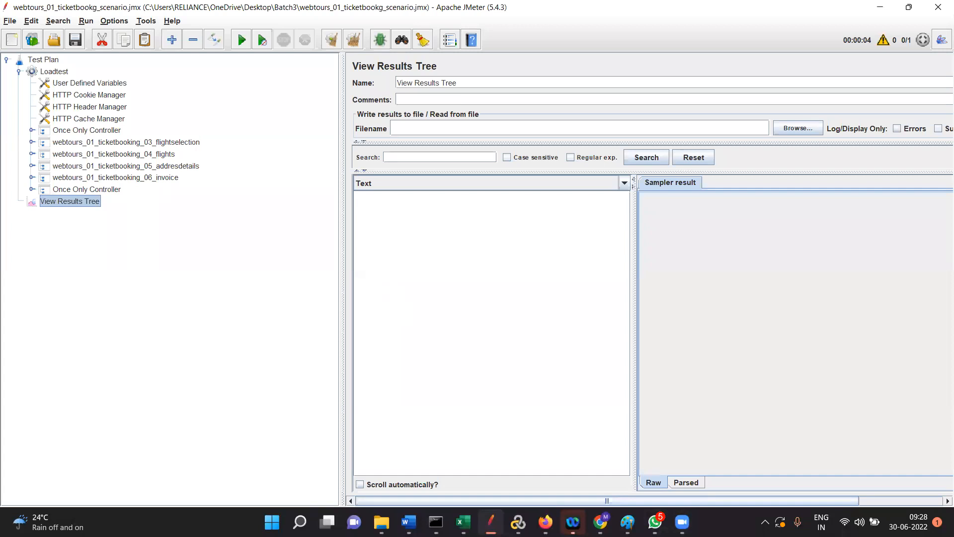
pyautogui.rightClick(723, 522)
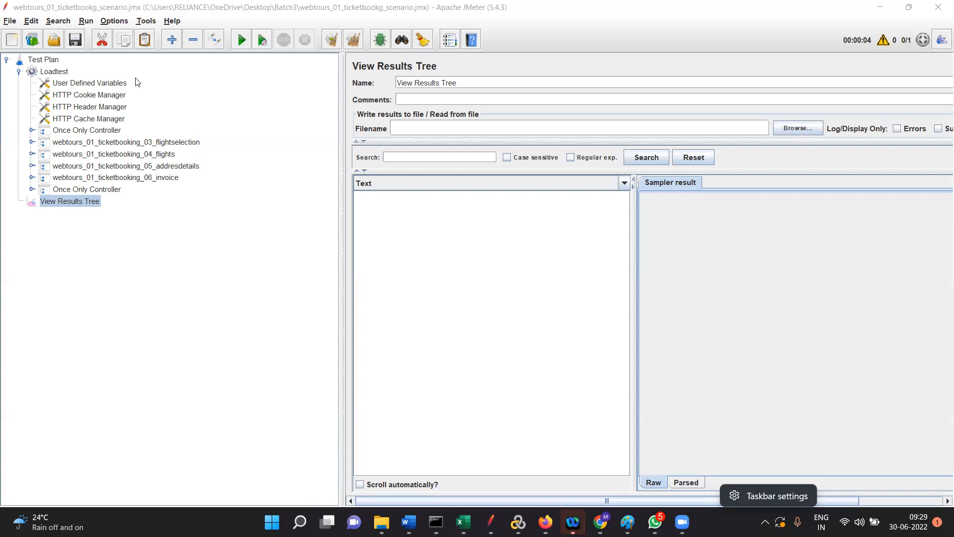
pyautogui.click(241, 40)
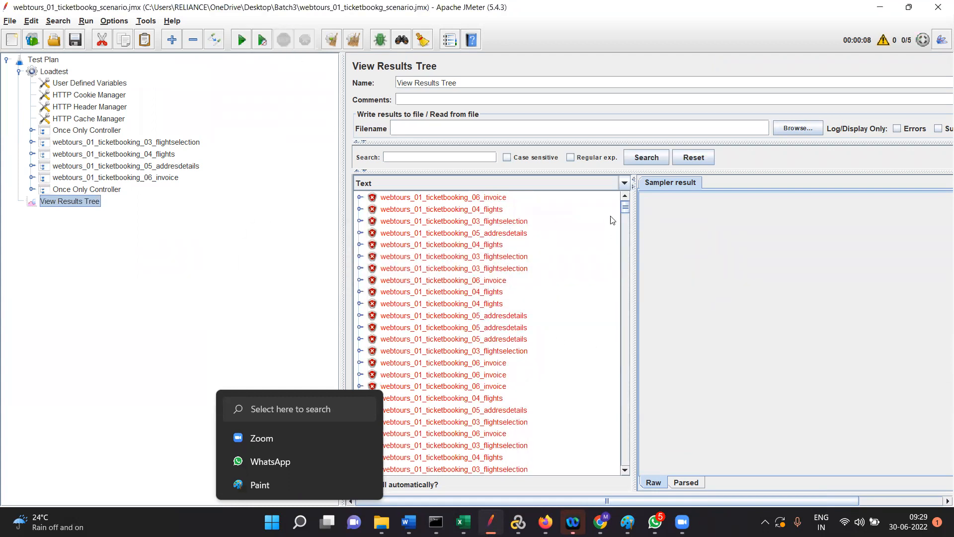
# Examine the signoff, welcomepage and homepage transaction controllers inside the two Once Only Controllers.
pyautogui.click(31, 189)
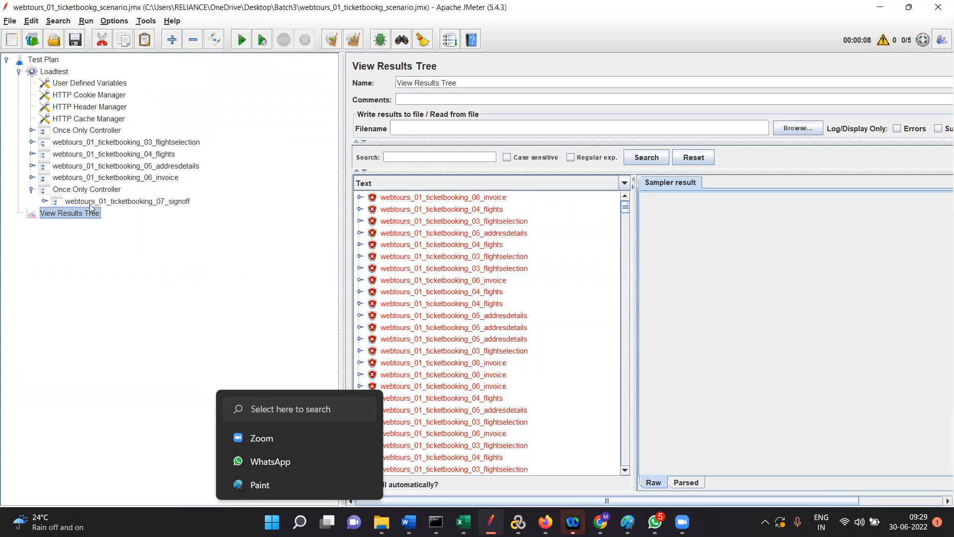
pyautogui.click(92, 203)
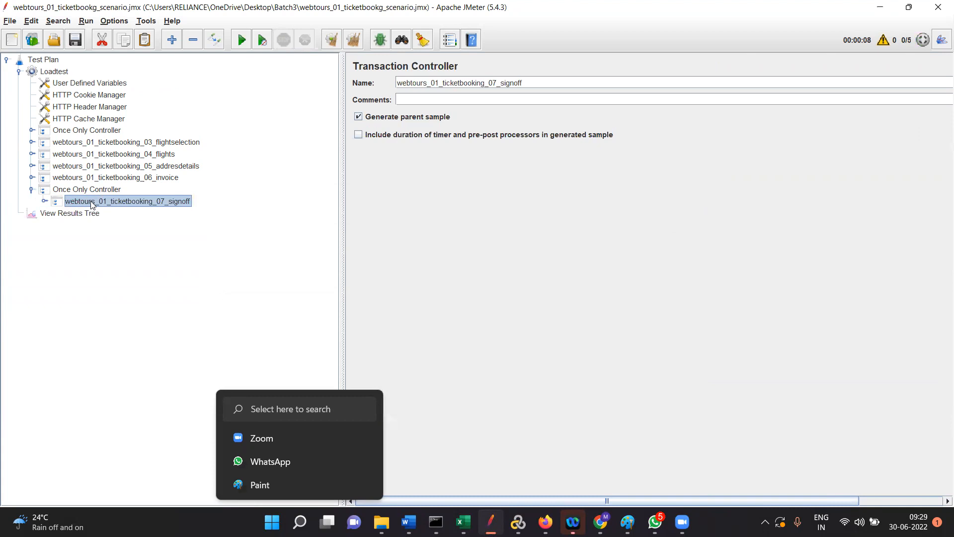
pyautogui.click(31, 130)
pyautogui.click(81, 142)
pyautogui.click(83, 154)
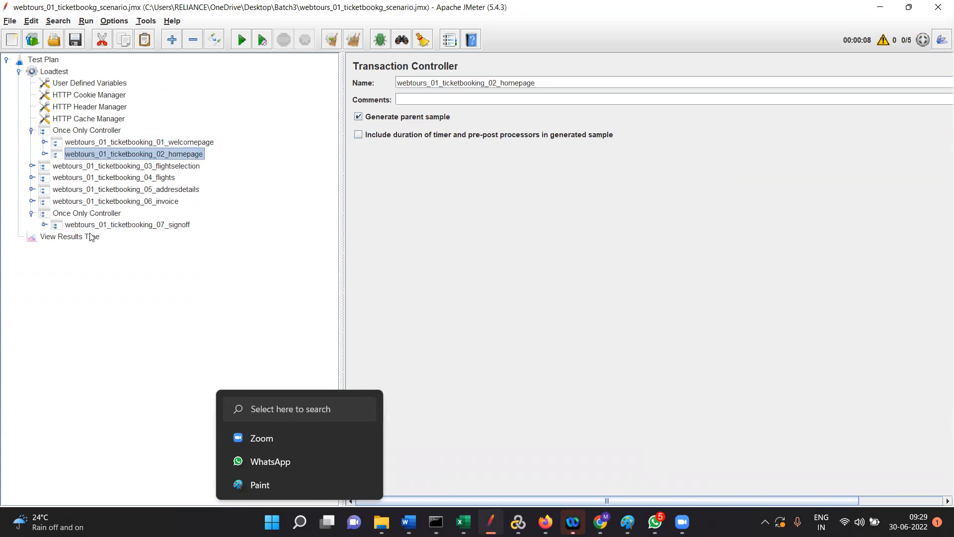
# Examine the sampler result of the first webtours_01_ticketbooking_06_invoice transaction in the View Results Tree, focusing on its response code and message.
pyautogui.click(92, 237)
pyautogui.click(436, 197)
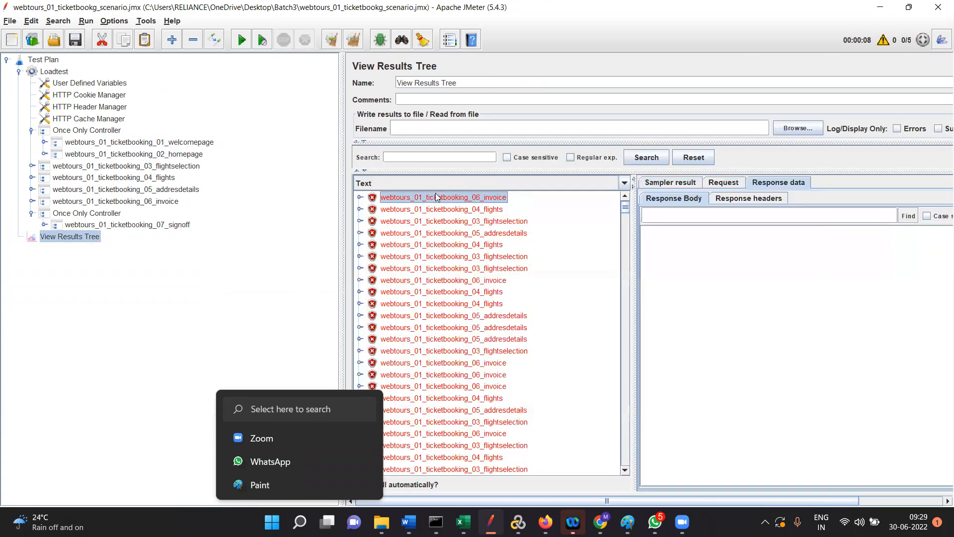
pyautogui.click(719, 181)
pyautogui.click(696, 182)
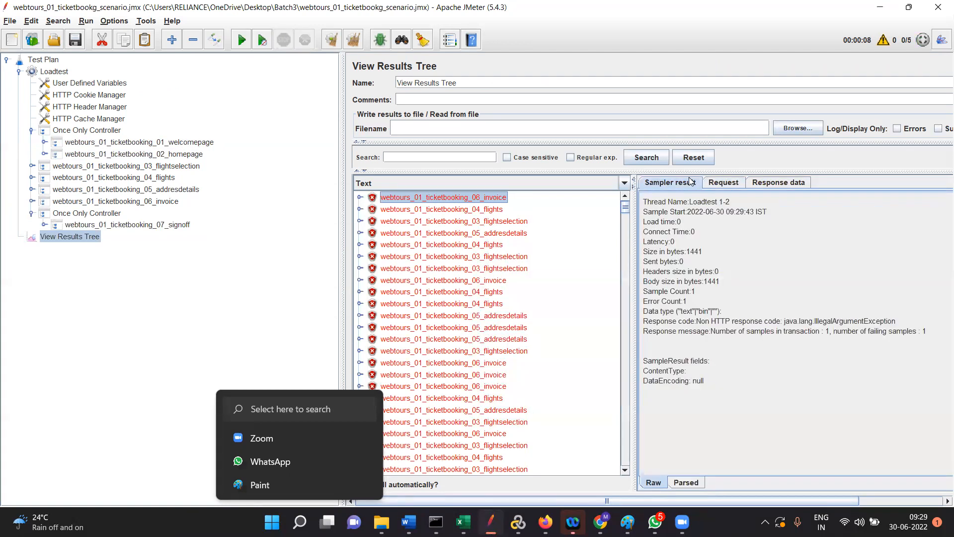
pyautogui.moveTo(720, 321); pyautogui.dragTo(928, 348)
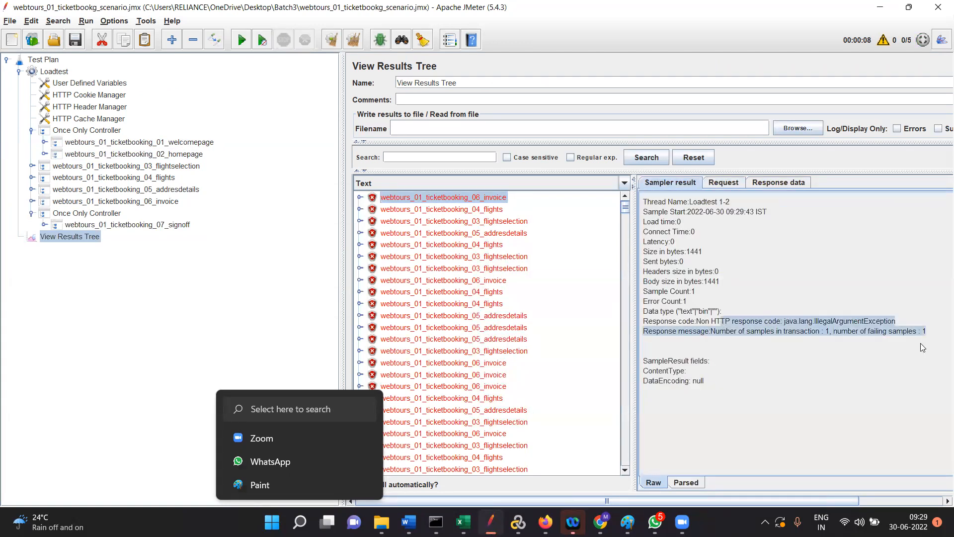
pyautogui.click(855, 331)
pyautogui.moveTo(815, 320); pyautogui.dragTo(874, 319)
pyautogui.hotkey('shift', 'Home')
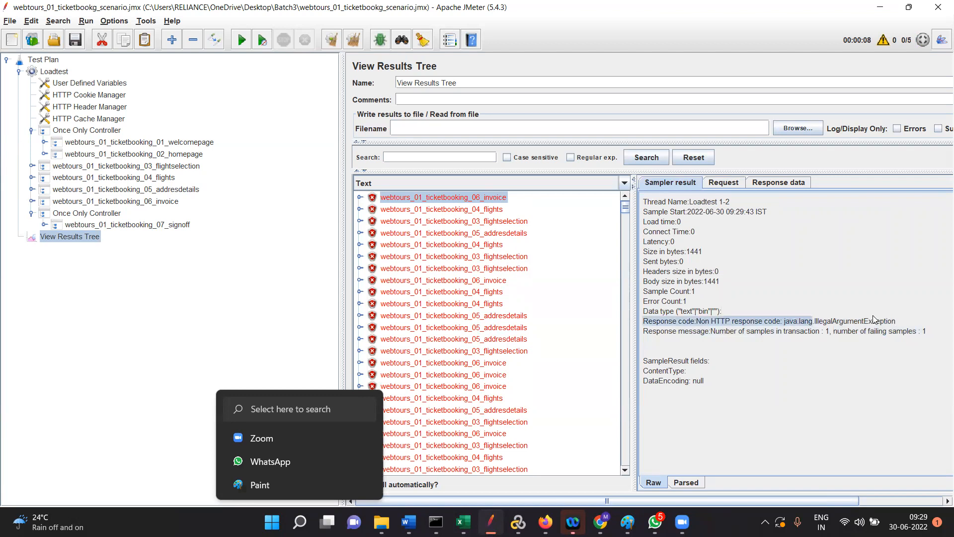
# Expand the first invoice and flights transactions in the results and examine the sampler results of their child requests.
pyautogui.click(363, 198)
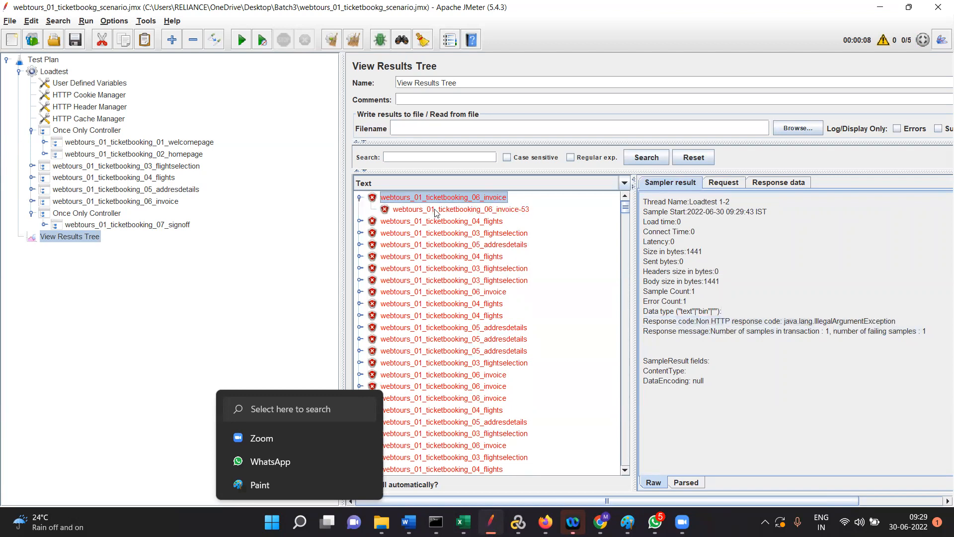
pyautogui.click(437, 209)
pyautogui.moveTo(763, 323); pyautogui.dragTo(888, 323)
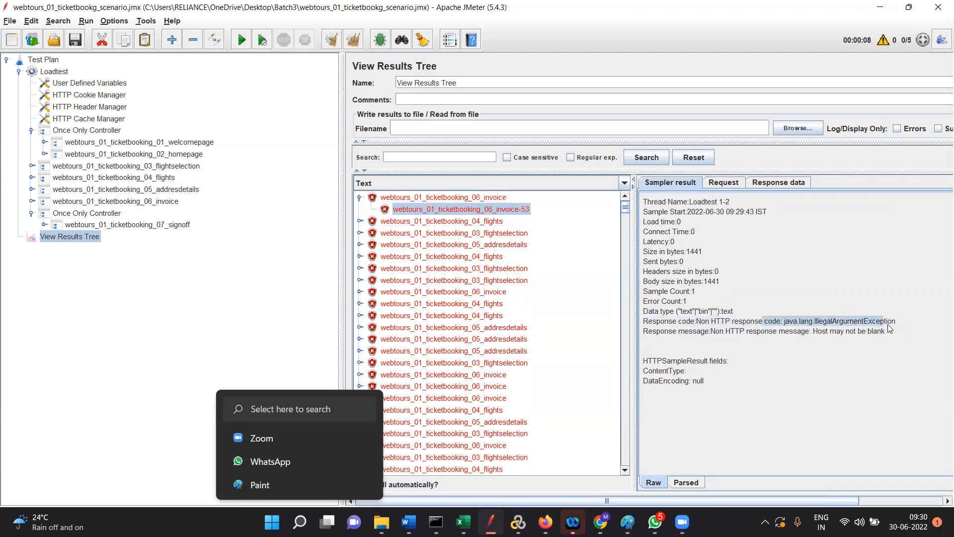
pyautogui.click(361, 222)
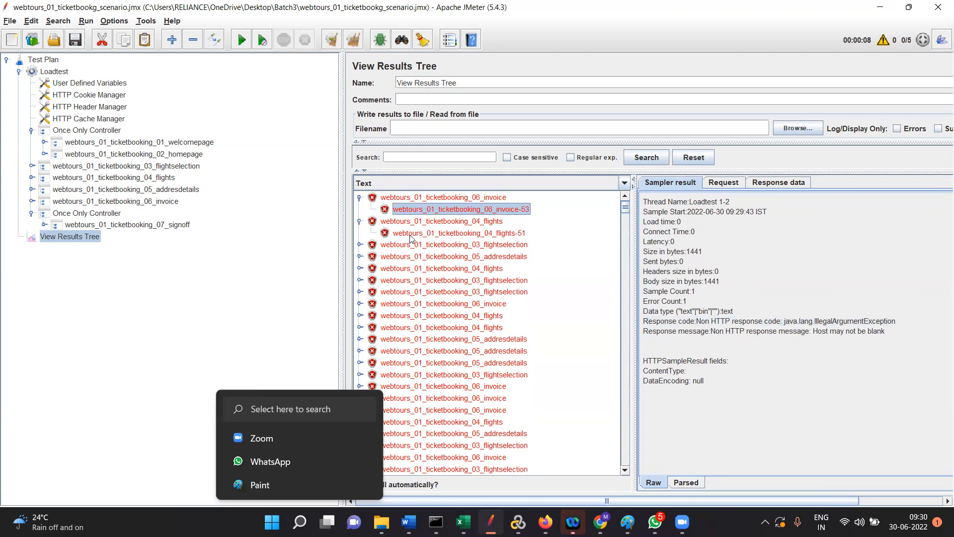
pyautogui.click(437, 233)
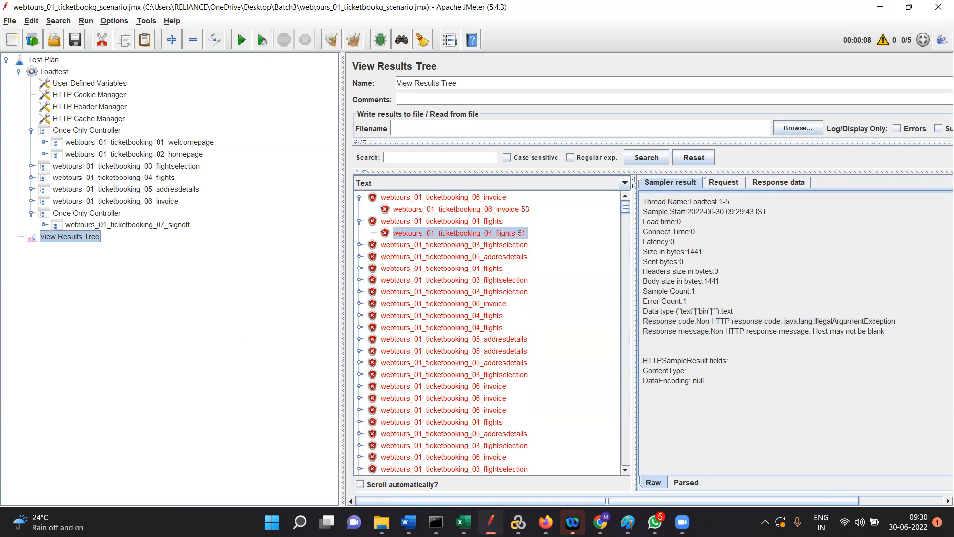
# Close the second of the two open command prompt windows.
pyautogui.click(381, 521)
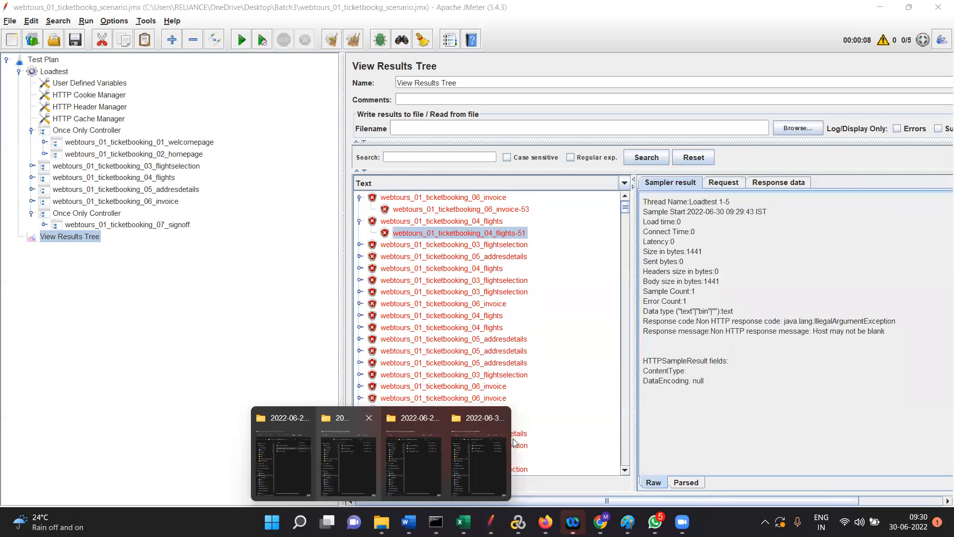
pyautogui.moveTo(436, 522)
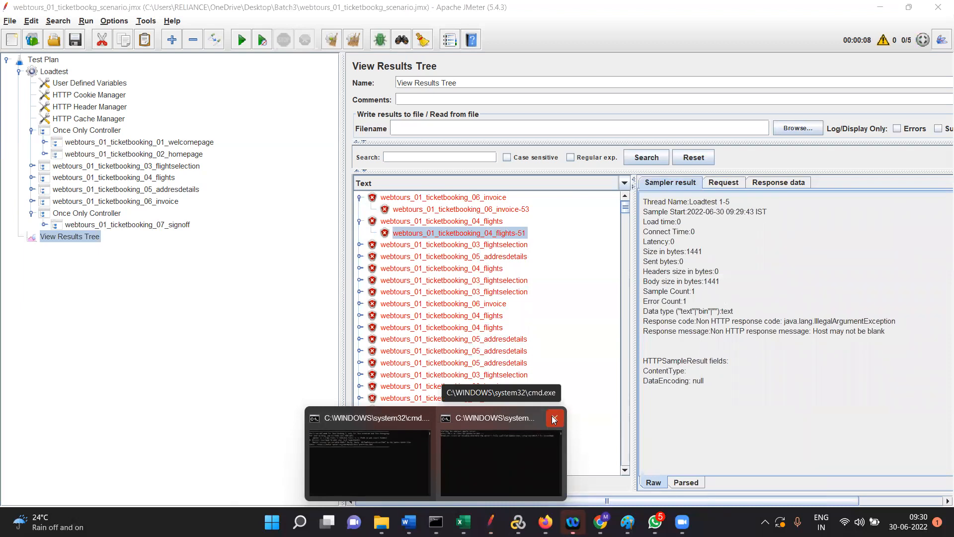
pyautogui.click(554, 420)
# Switch to File Explorer, run StartServer.bat from the WebTours folder on drive C, and minimize the server's console window.
pyautogui.click(381, 521)
pyautogui.click(98, 224)
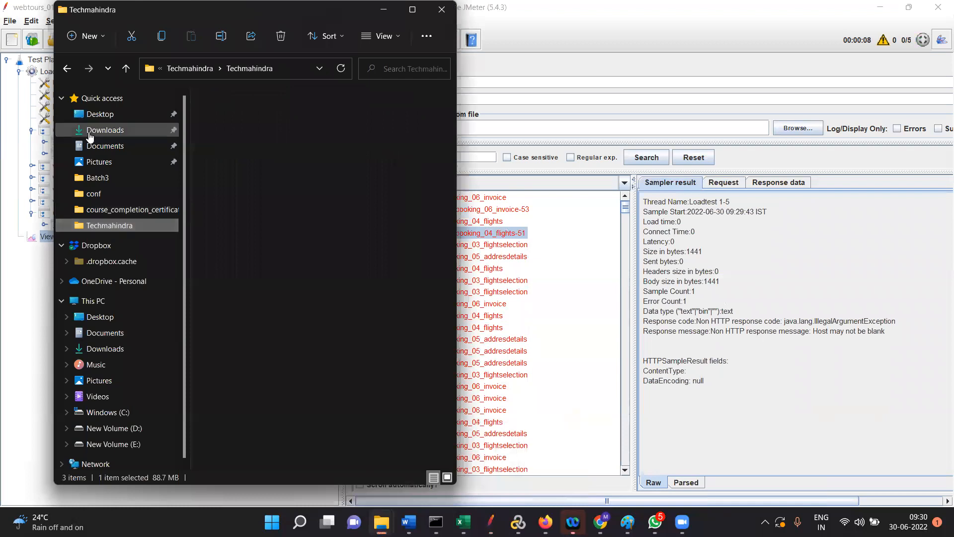
pyautogui.click(90, 133)
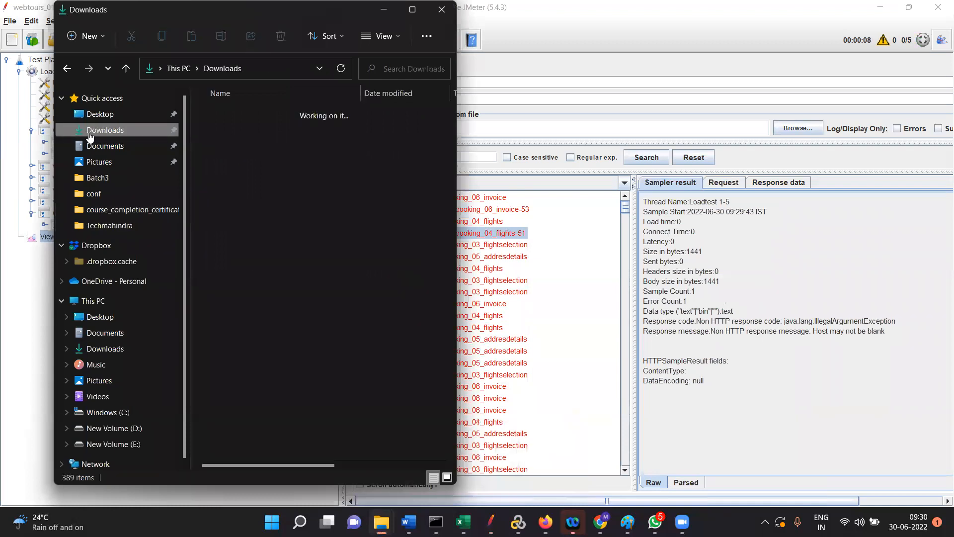
pyautogui.click(117, 413)
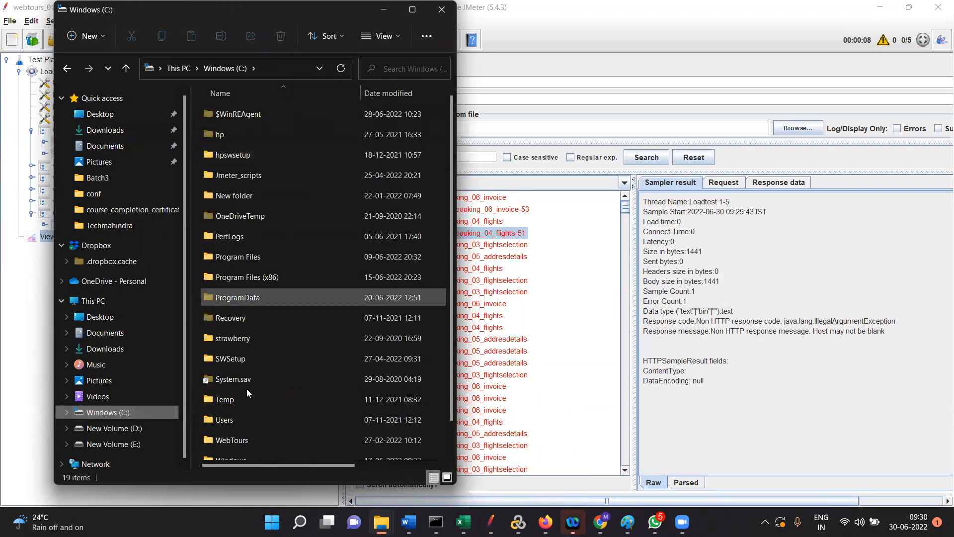
pyautogui.doubleClick(232, 440)
pyautogui.scroll(-2, 256, 299)
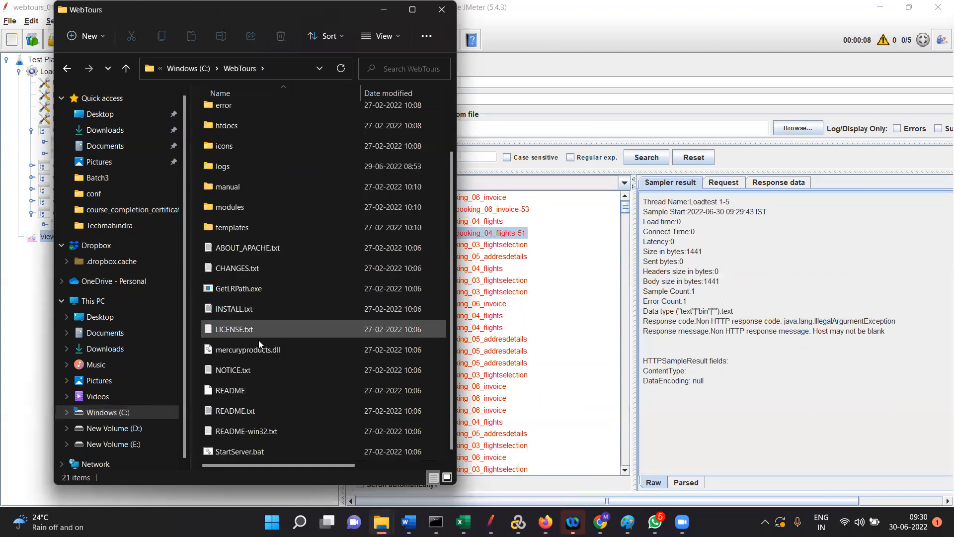
pyautogui.doubleClick(223, 452)
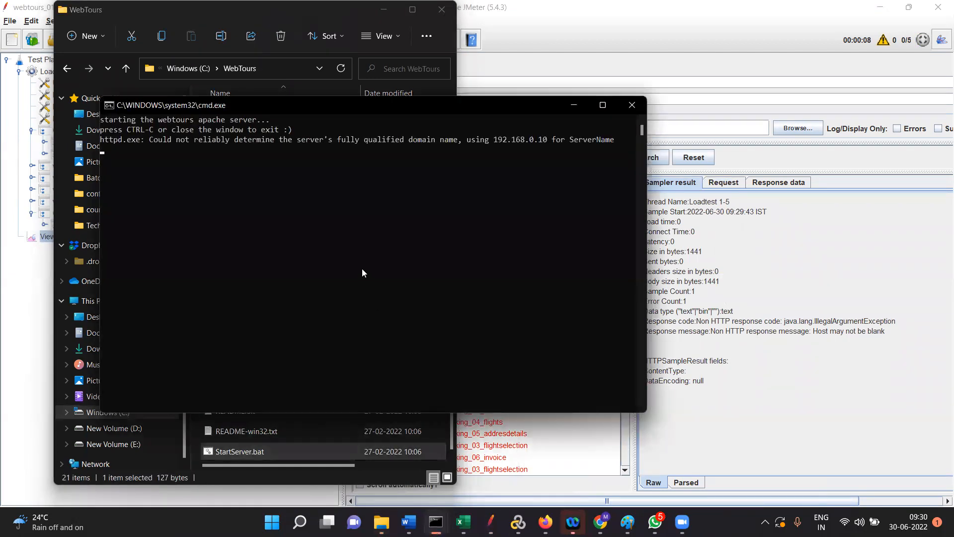
pyautogui.click(571, 106)
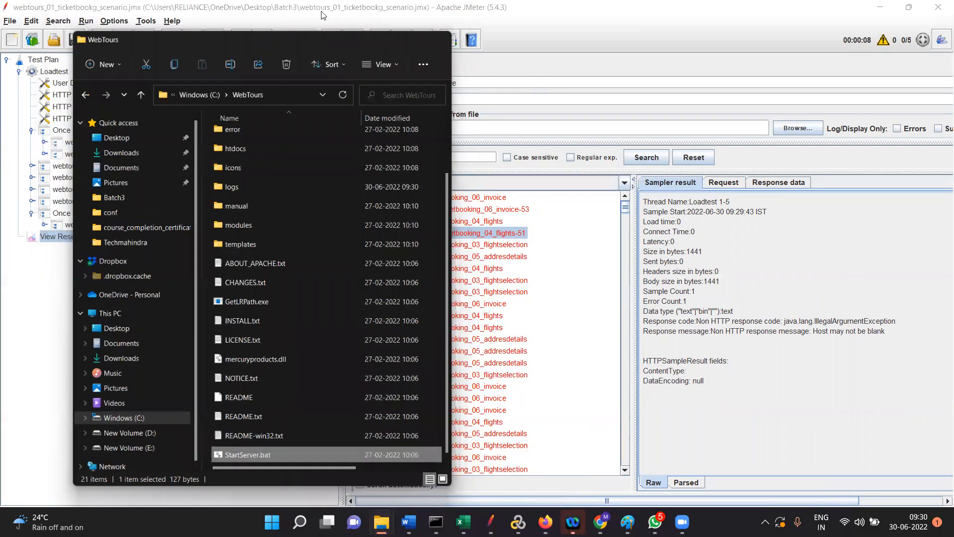
# Return to JMeter and set the ip variable in User Defined Variables to 192.168.0.10.
pyautogui.click(323, 15)
pyautogui.click(96, 84)
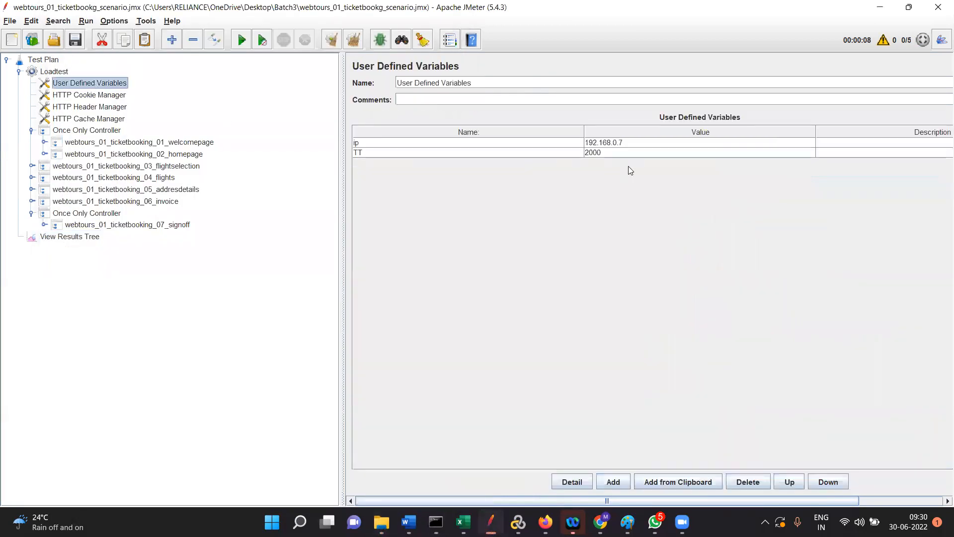
pyautogui.doubleClick(627, 140)
pyautogui.press('BackSpace')
pyautogui.write('10')
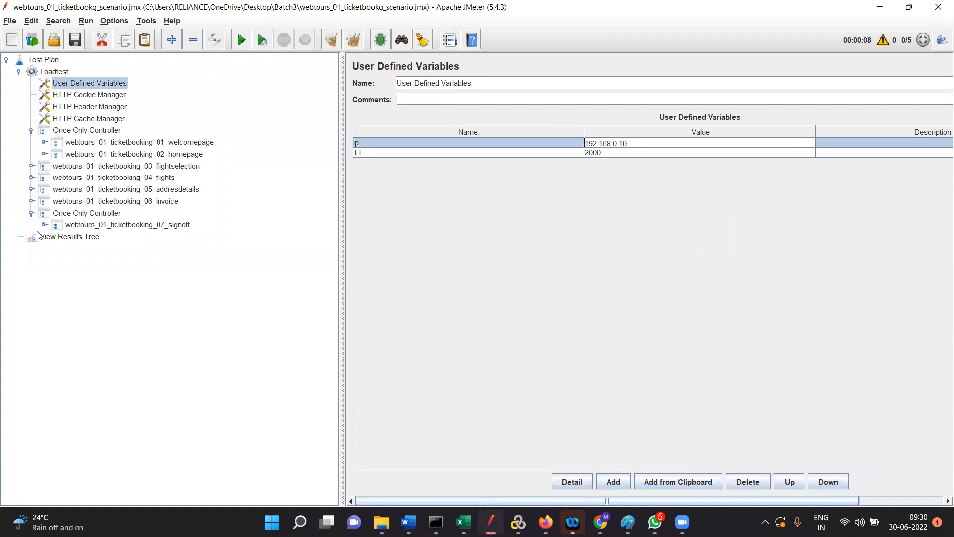
# Review the HTTP Cookie Manager and the server settings of the webtours_01_ticketbooking_01_welcomepage-15 request.
pyautogui.click(97, 96)
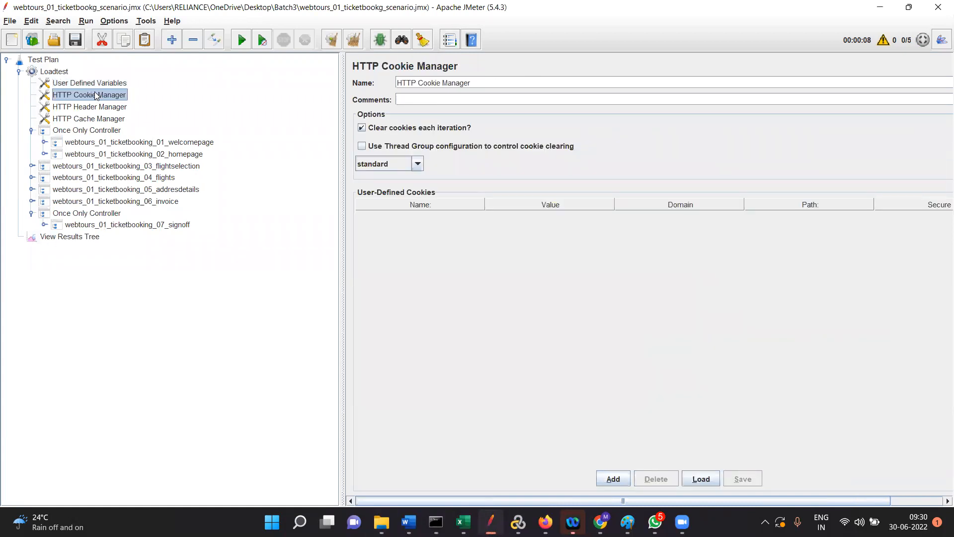
pyautogui.click(106, 142)
pyautogui.click(44, 142)
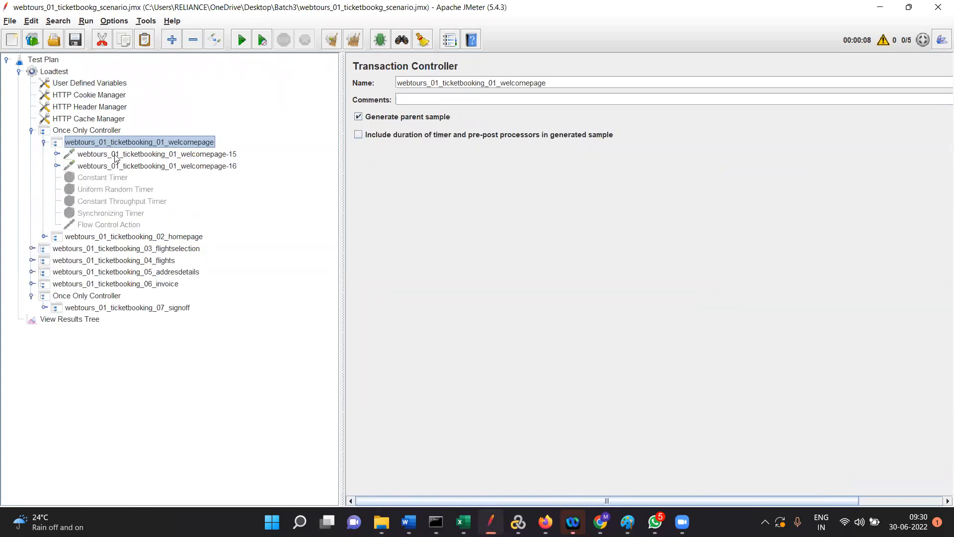
pyautogui.click(115, 155)
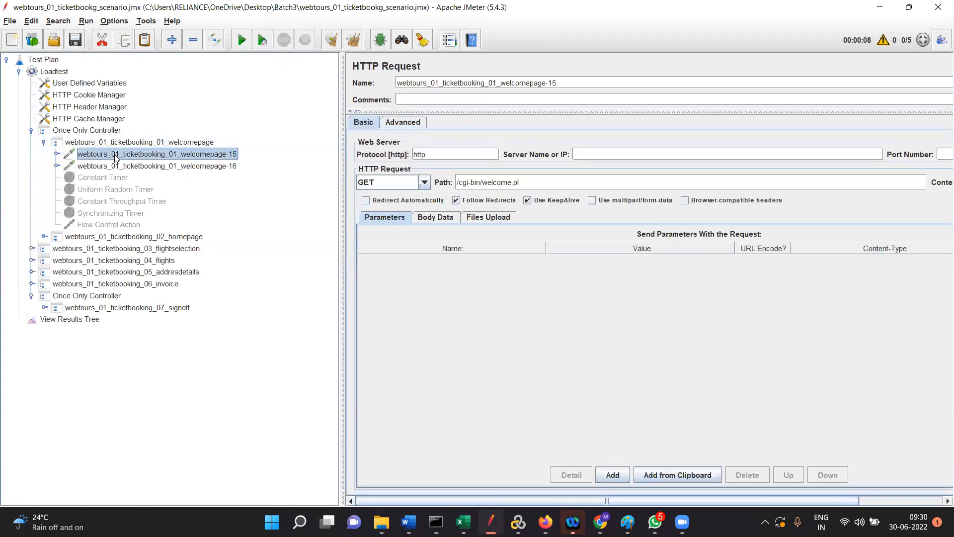
pyautogui.click(44, 142)
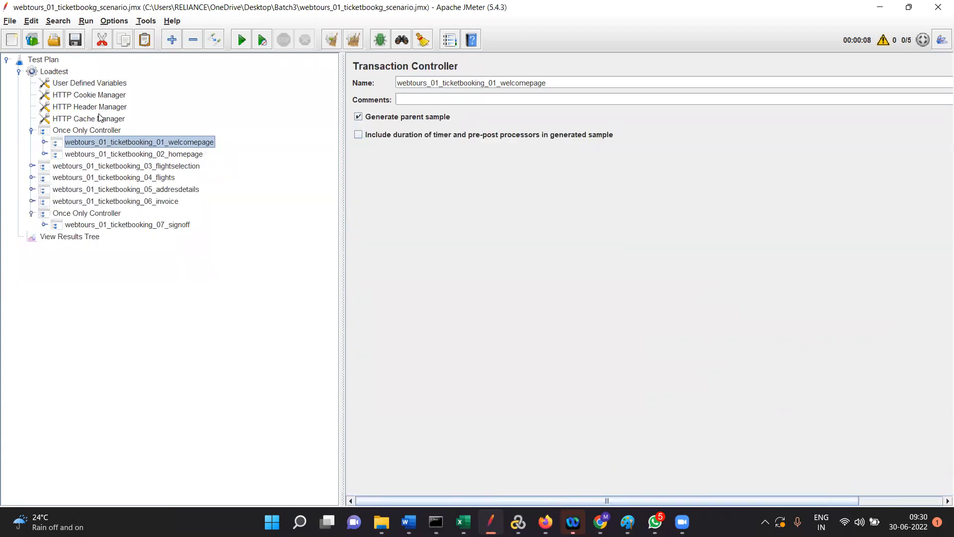
# Add an HTTP Request Defaults config element to the Loadtest thread group and move it directly above the HTTP Cache Manager.
pyautogui.click(54, 71)
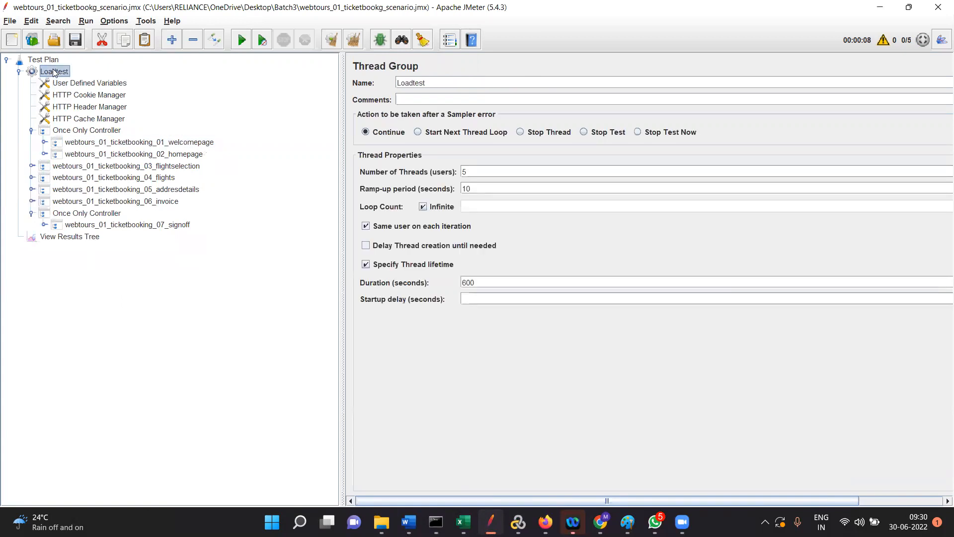
pyautogui.rightClick(54, 72)
pyautogui.moveTo(67, 78)
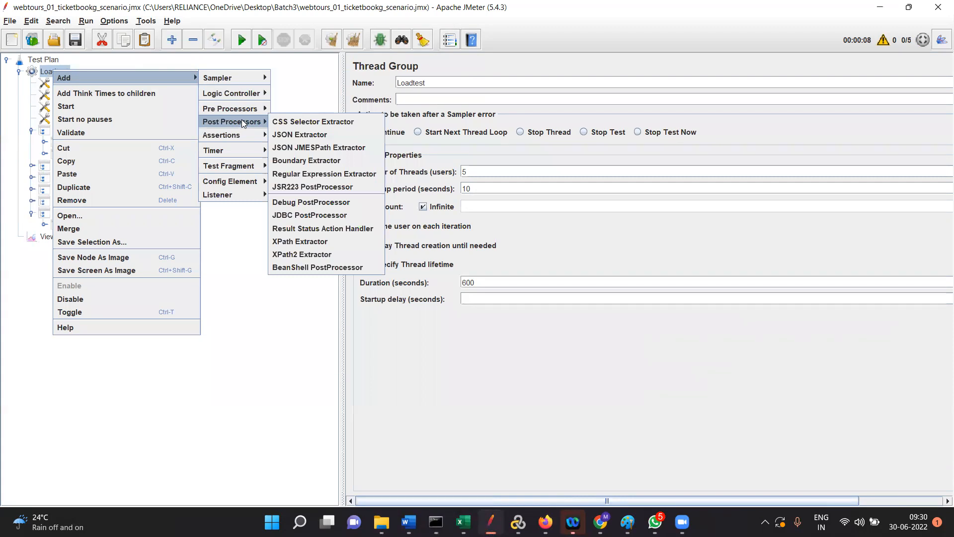
pyautogui.moveTo(238, 83)
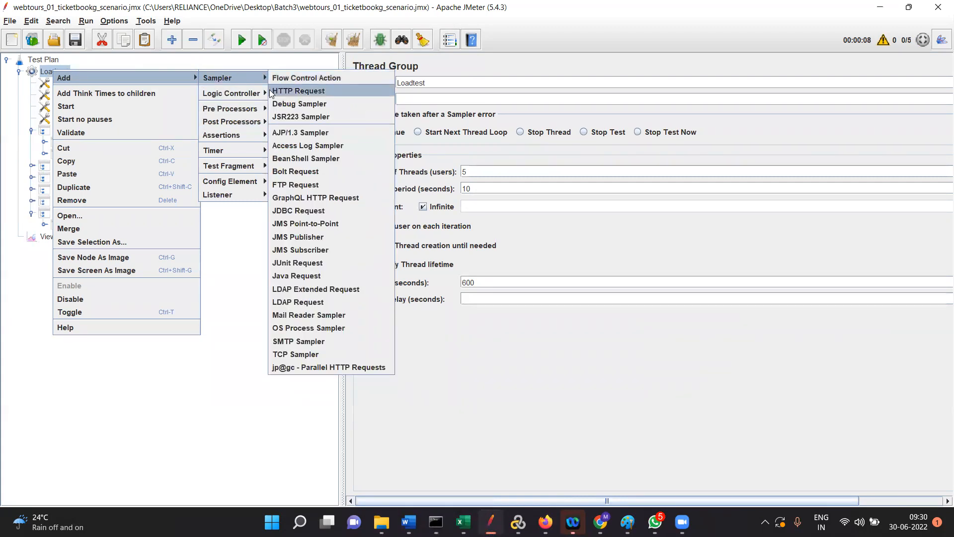
pyautogui.moveTo(250, 188)
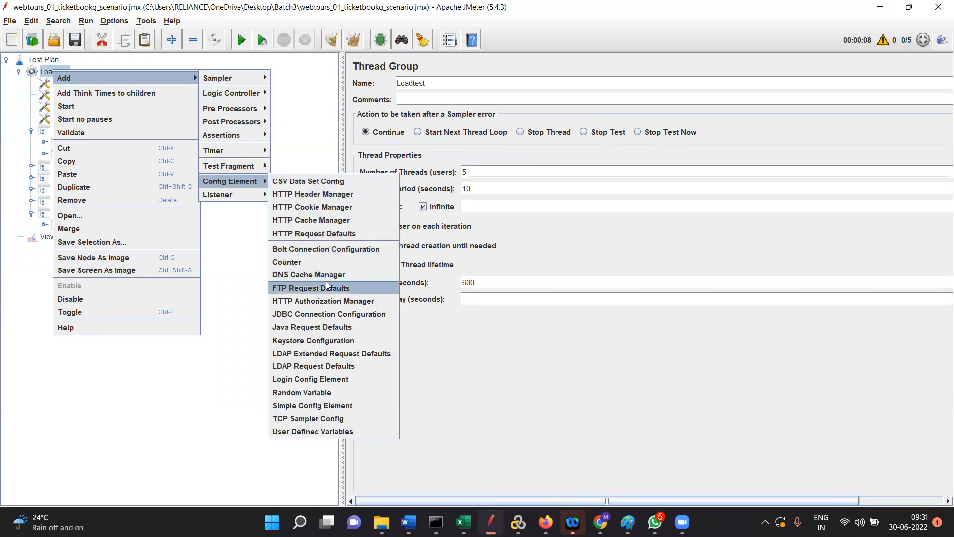
pyautogui.click(328, 234)
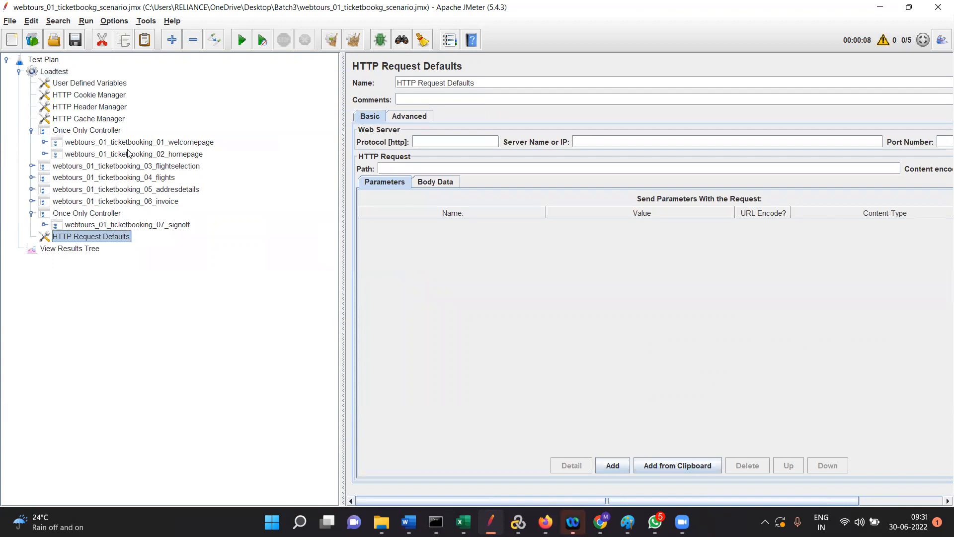
pyautogui.moveTo(95, 239); pyautogui.dragTo(79, 117)
# Set the server name in HTTP Request Defaults to ${ip}, checking the variable's name in User Defined Variables.
pyautogui.click(593, 140)
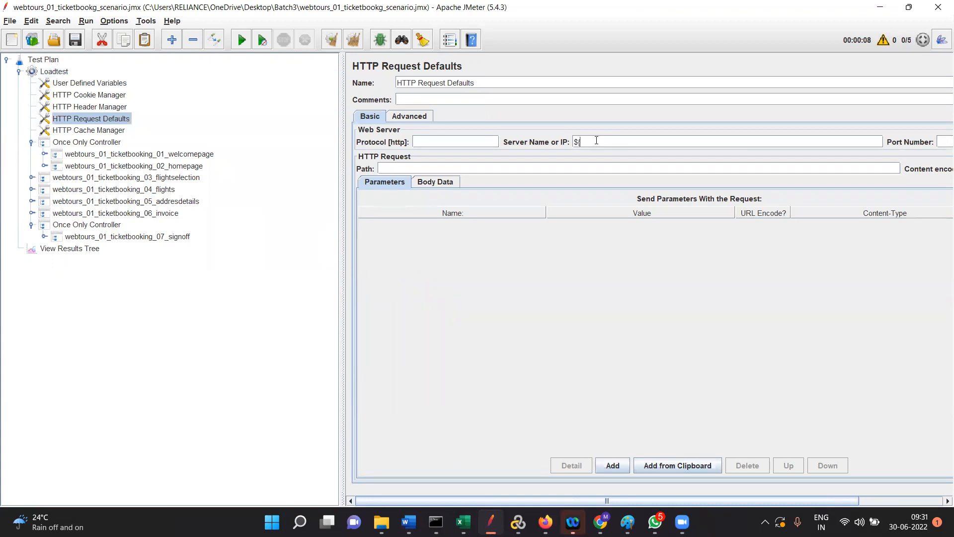
pyautogui.write('ip')
pyautogui.click(104, 83)
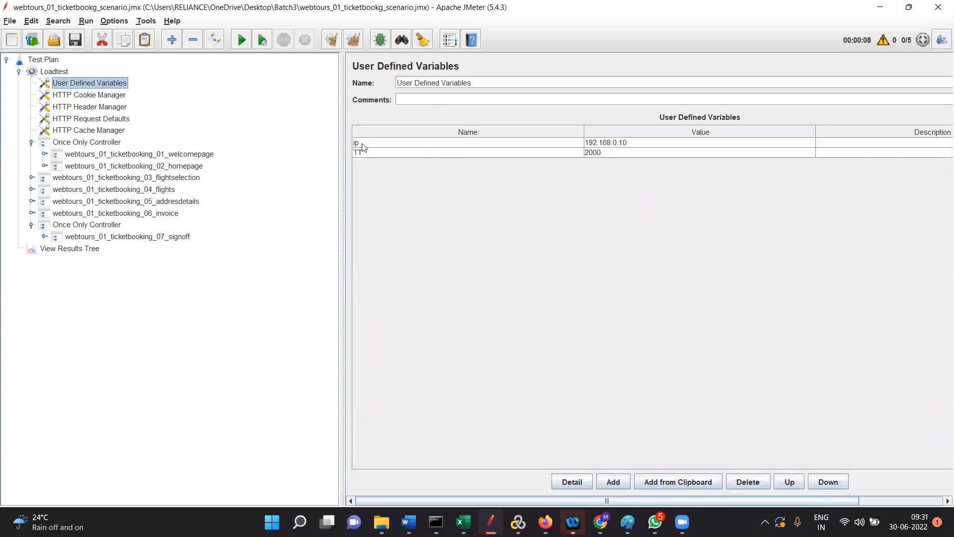
pyautogui.click(91, 119)
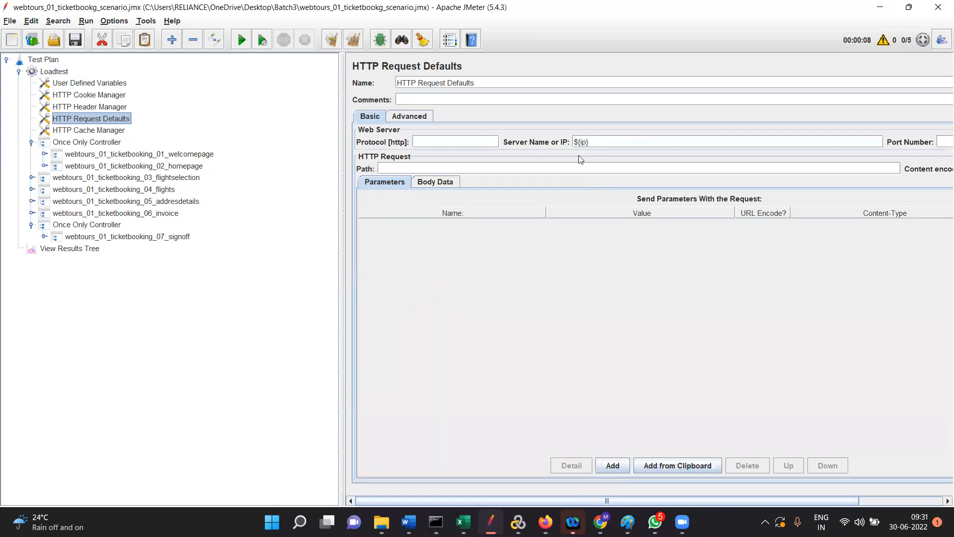
pyautogui.click(943, 142)
# Compare the web server fields of the welcomepage-15 request with those in HTTP Request Defaults.
pyautogui.click(170, 155)
pyautogui.click(43, 154)
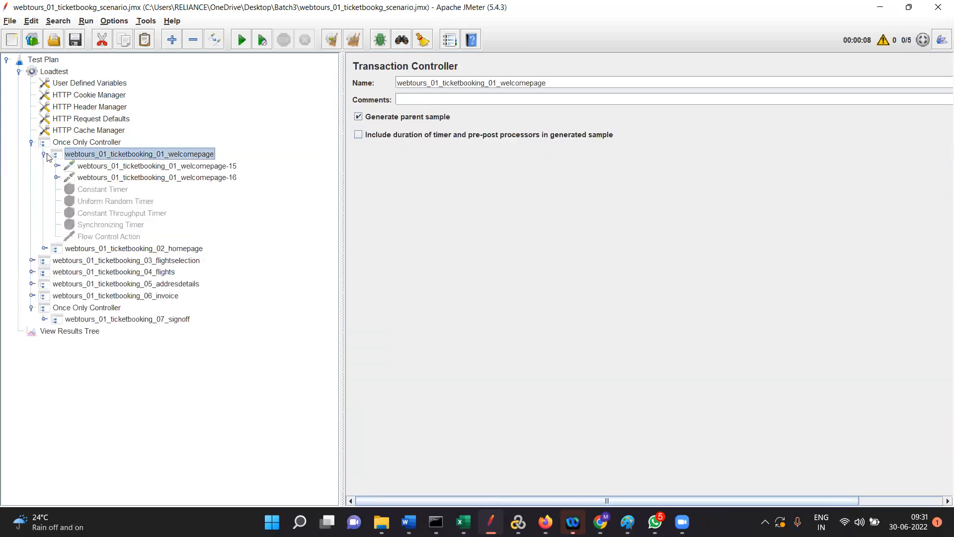
pyautogui.click(106, 166)
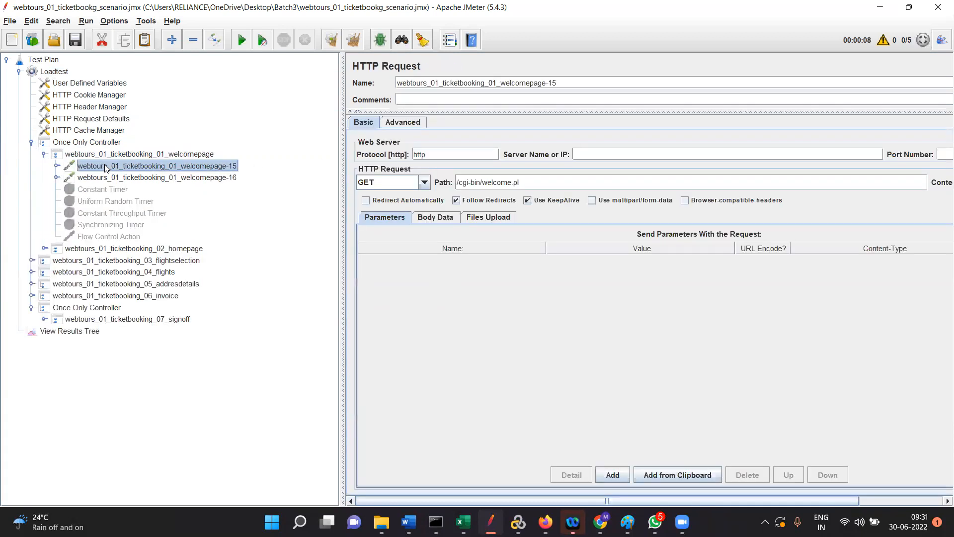
pyautogui.click(44, 153)
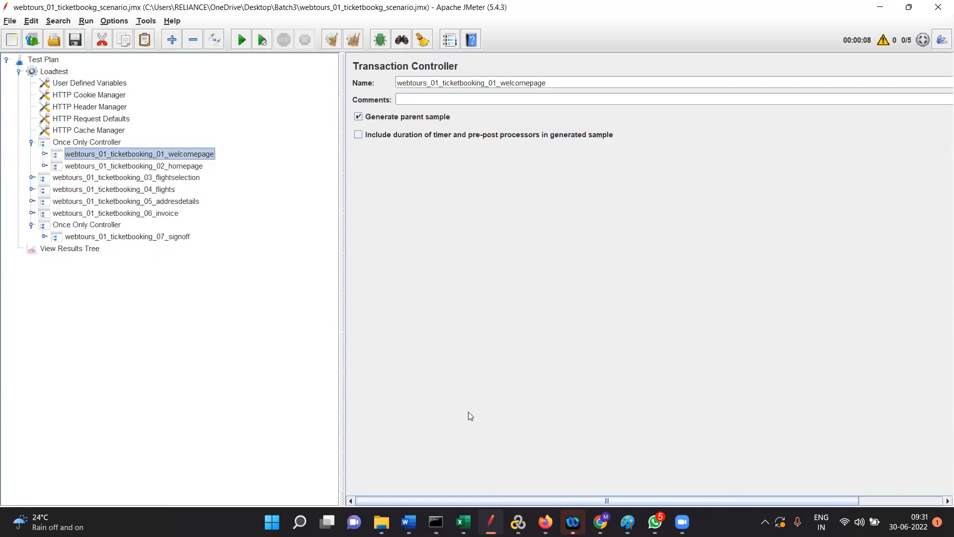
pyautogui.click(90, 119)
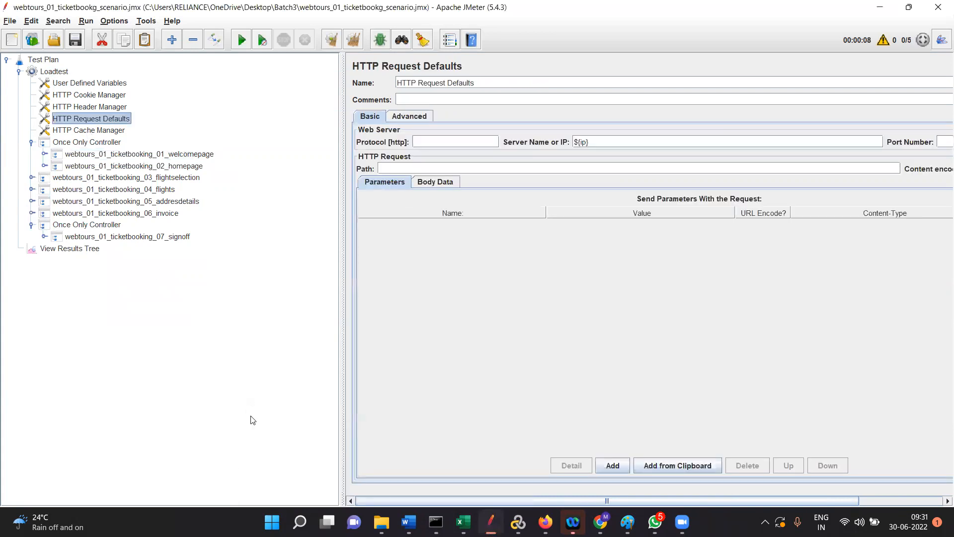
# Open httpd.conf from the conf folder of C:\WebTours in Notepad, switching to File Explorer.
pyautogui.click(382, 521)
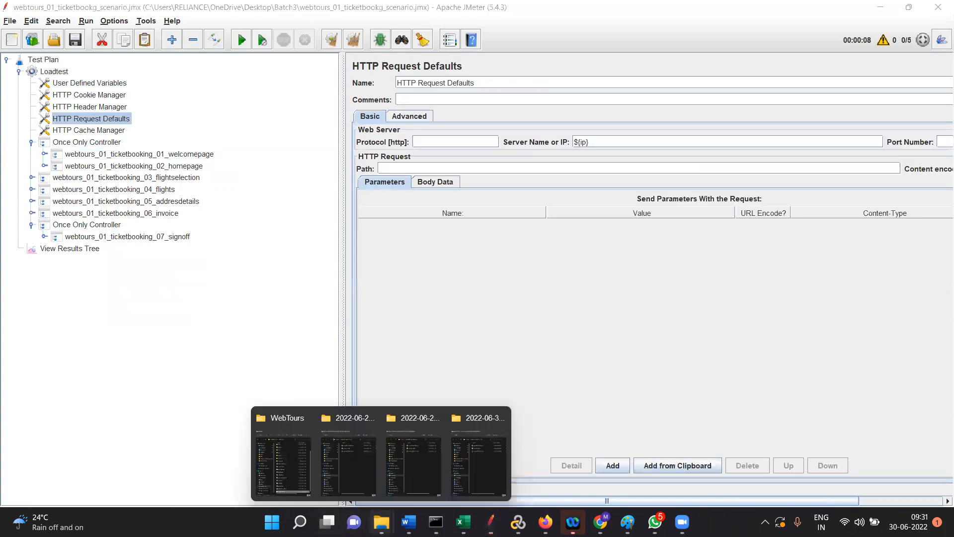
pyautogui.click(297, 469)
pyautogui.scroll(3, 268, 303)
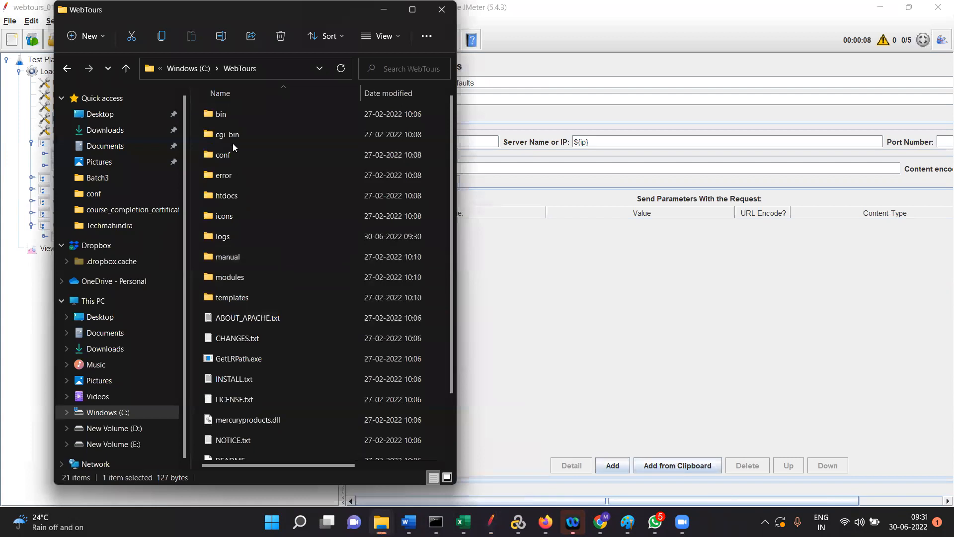
pyautogui.doubleClick(230, 154)
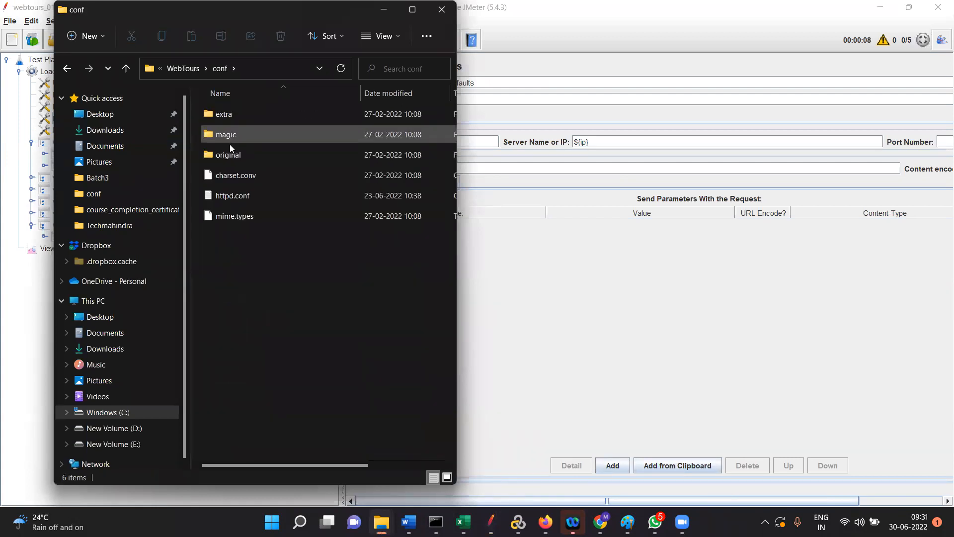
pyautogui.rightClick(230, 195)
pyautogui.moveTo(346, 255)
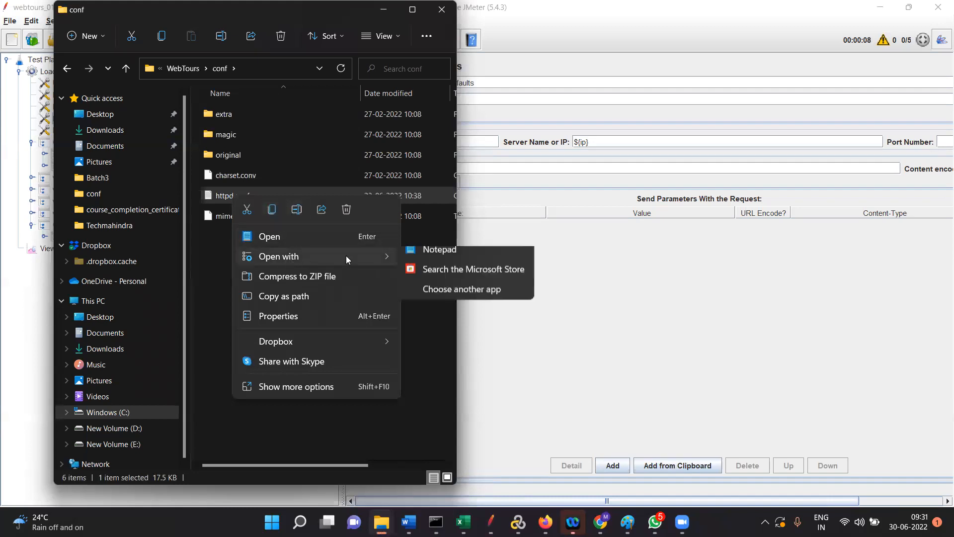
pyautogui.click(408, 262)
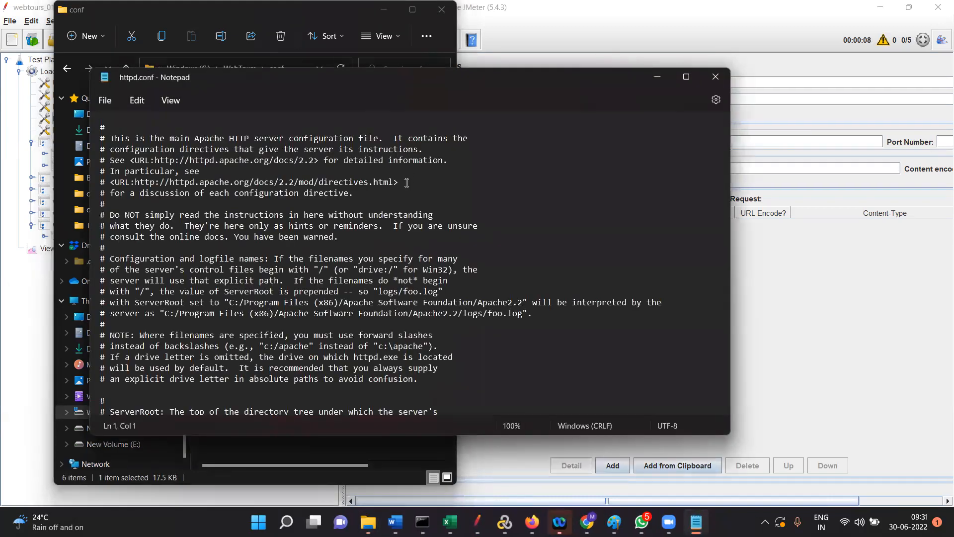
# Search httpd.conf for "Listen" and find the active directive that sets the server's port.
pyautogui.hotkey('ctrl', 'f')
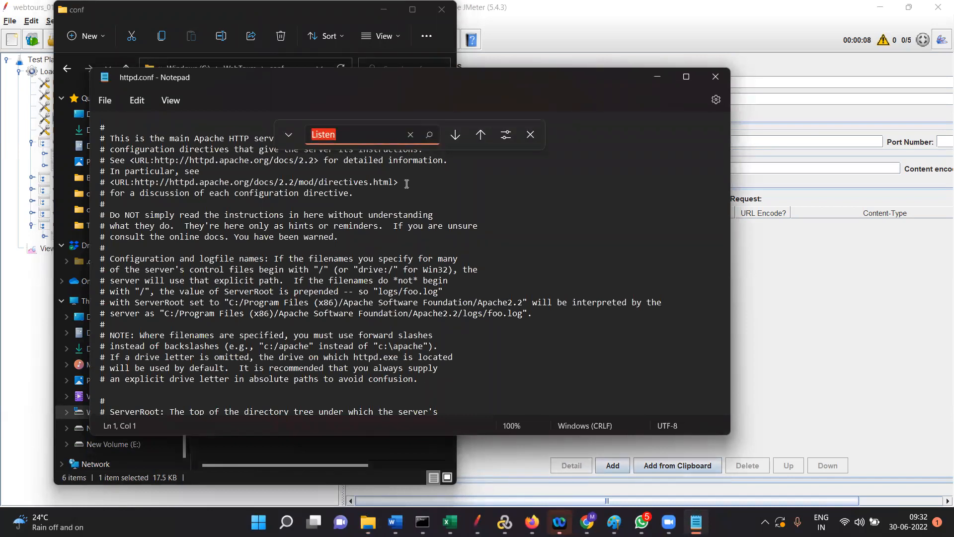
pyautogui.press('Return')
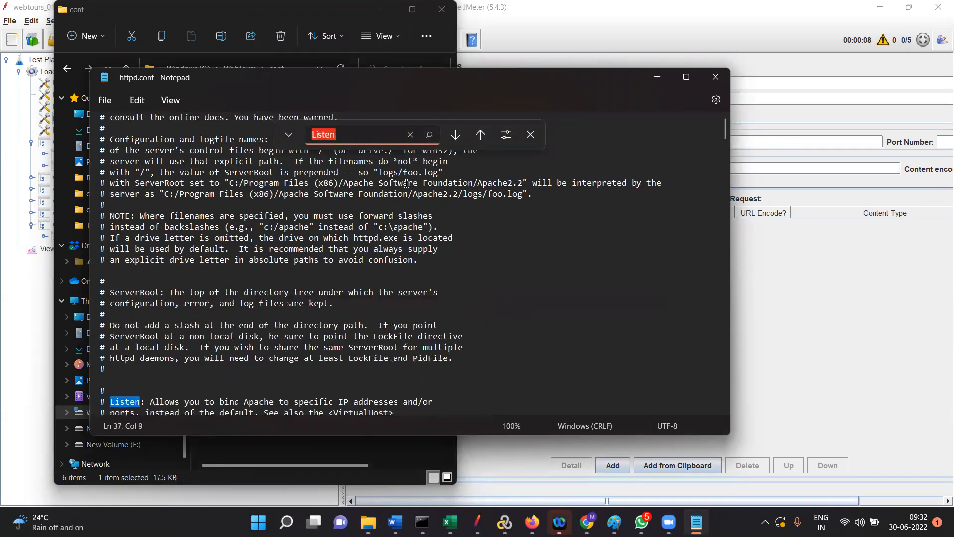
pyautogui.click(455, 134)
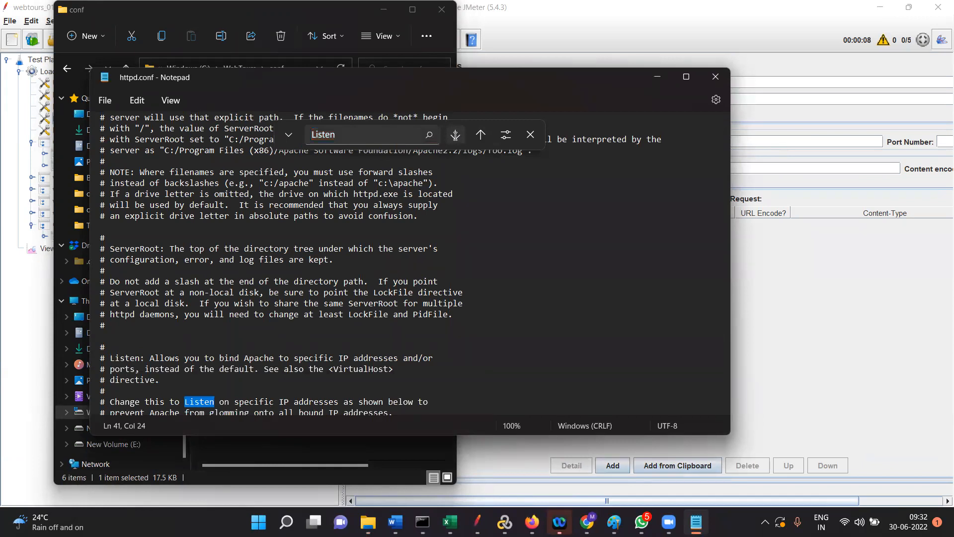
pyautogui.click(455, 135)
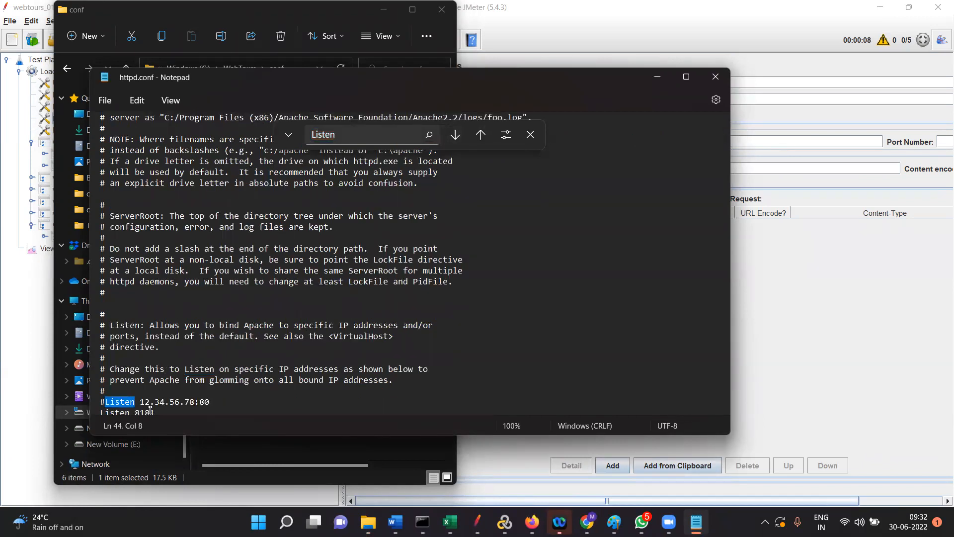
pyautogui.scroll(-1, 178, 393)
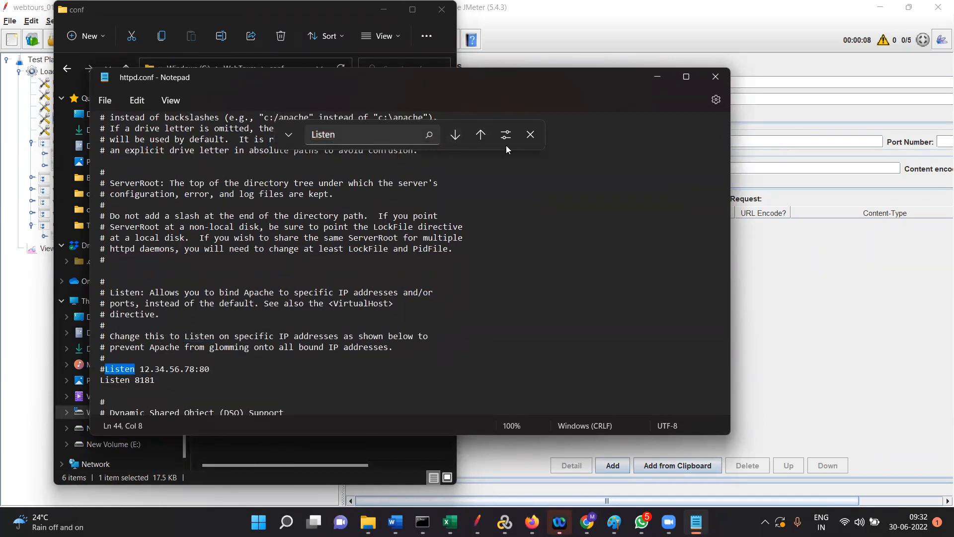
pyautogui.press('Escape')
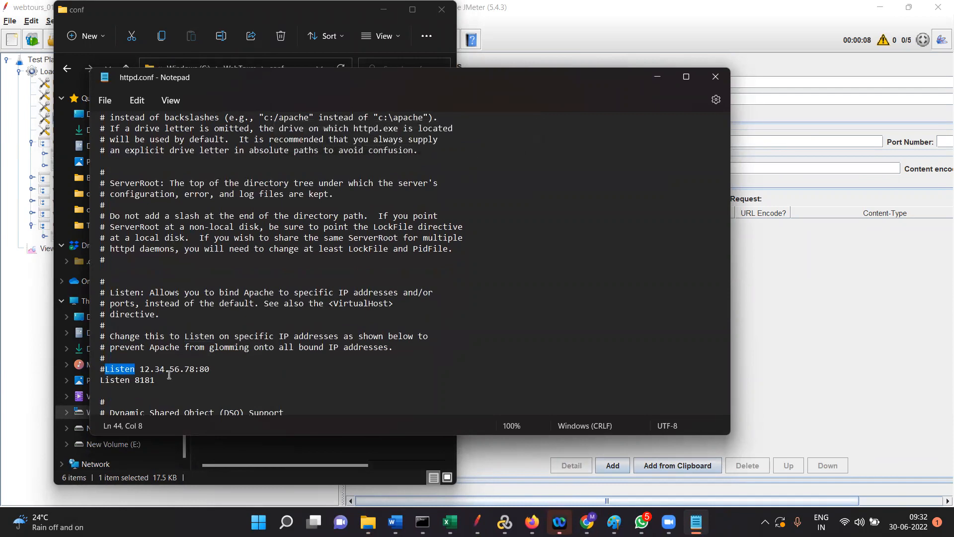
# Close httpd.conf, return to JMeter and set the port number in HTTP Request Defaults to 8181.
pyautogui.click(716, 76)
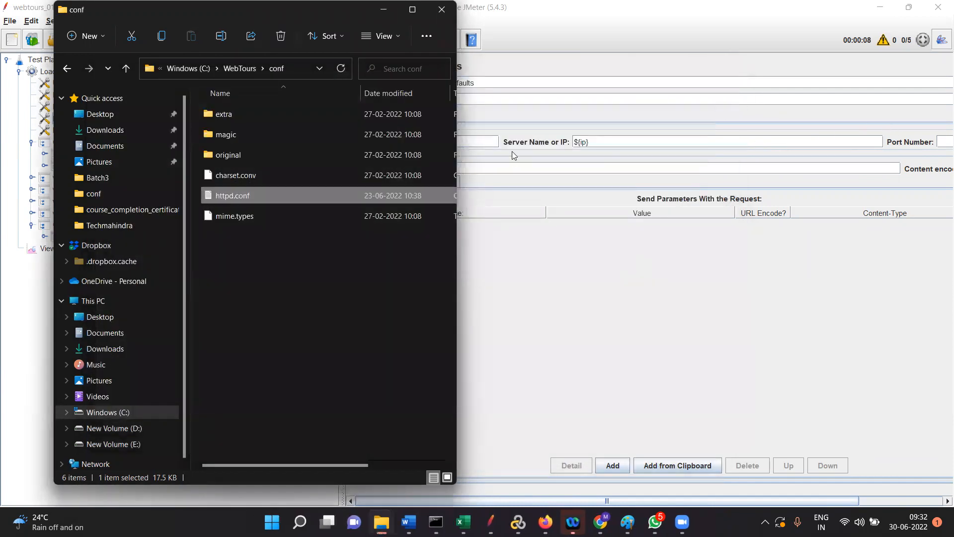
pyautogui.click(383, 10)
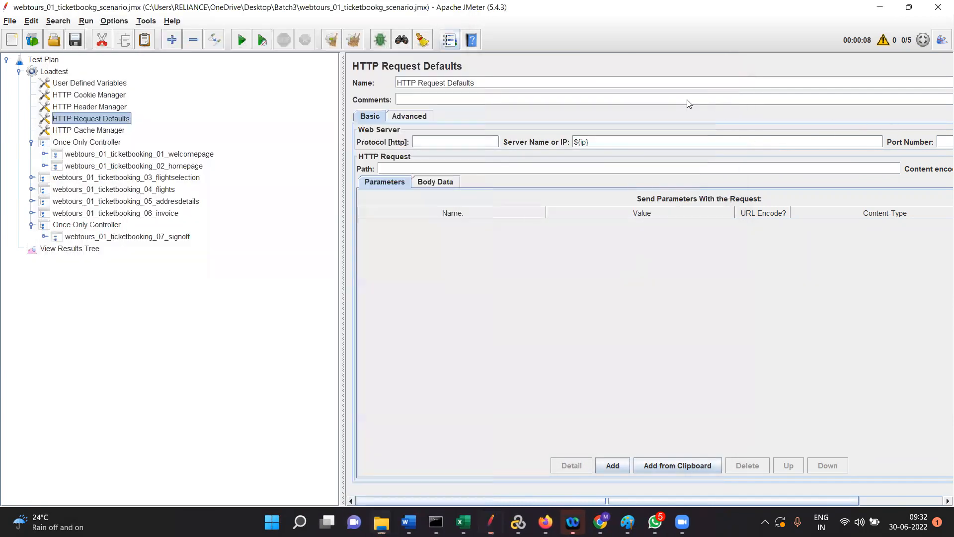
pyautogui.click(940, 141)
pyautogui.write('181')
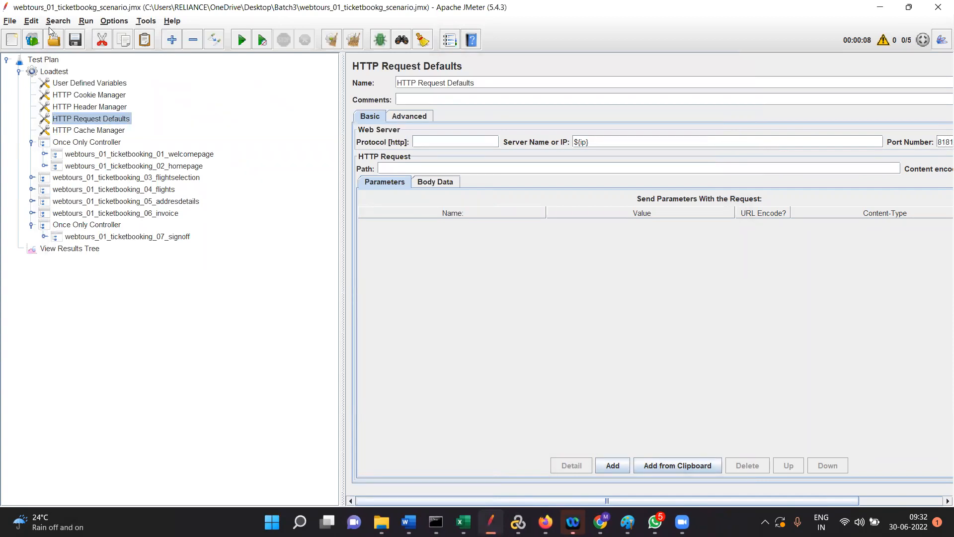
# Clear the old samples in View Results Tree and start the load test.
pyautogui.click(70, 248)
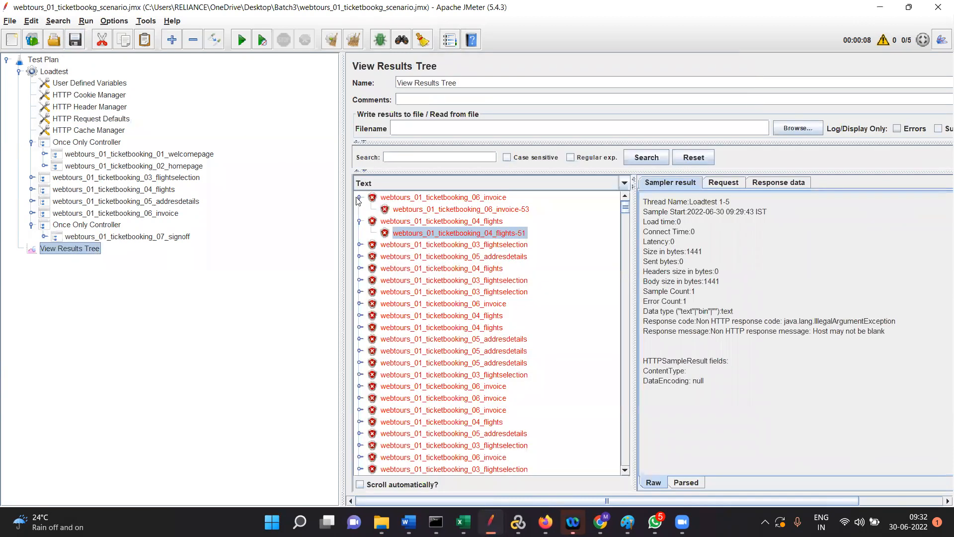
pyautogui.click(331, 40)
pyautogui.click(242, 41)
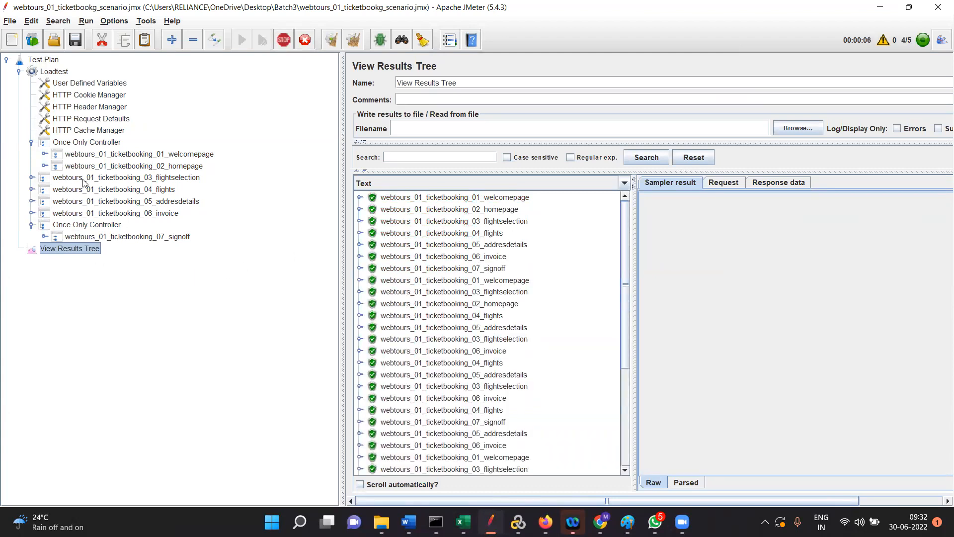
# Check the Loadtest thread group's settings and inspect the failed webtours_01_ticketbooking_03_flightselection-47 request in View Results Tree.
pyautogui.click(57, 71)
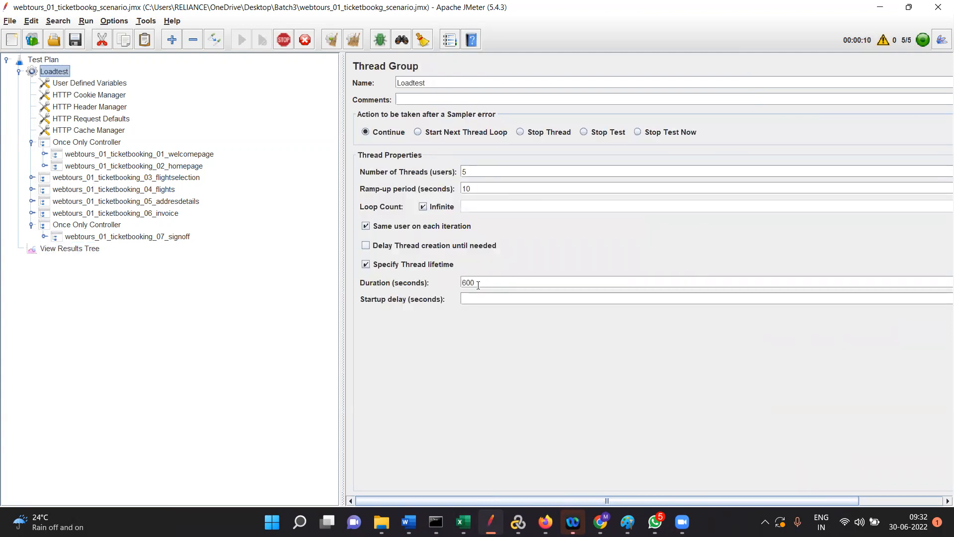
pyautogui.click(75, 249)
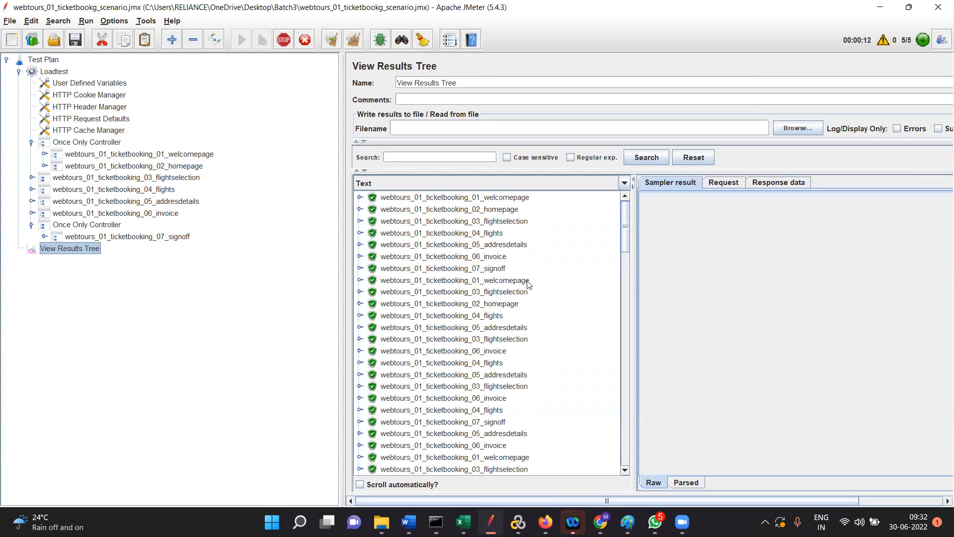
pyautogui.scroll(-5, 530, 292)
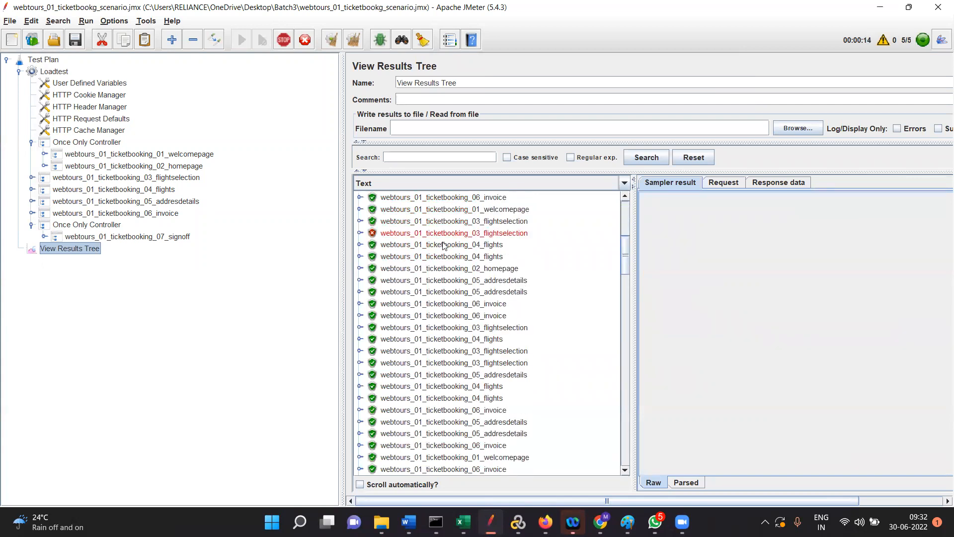
pyautogui.click(361, 233)
pyautogui.click(424, 257)
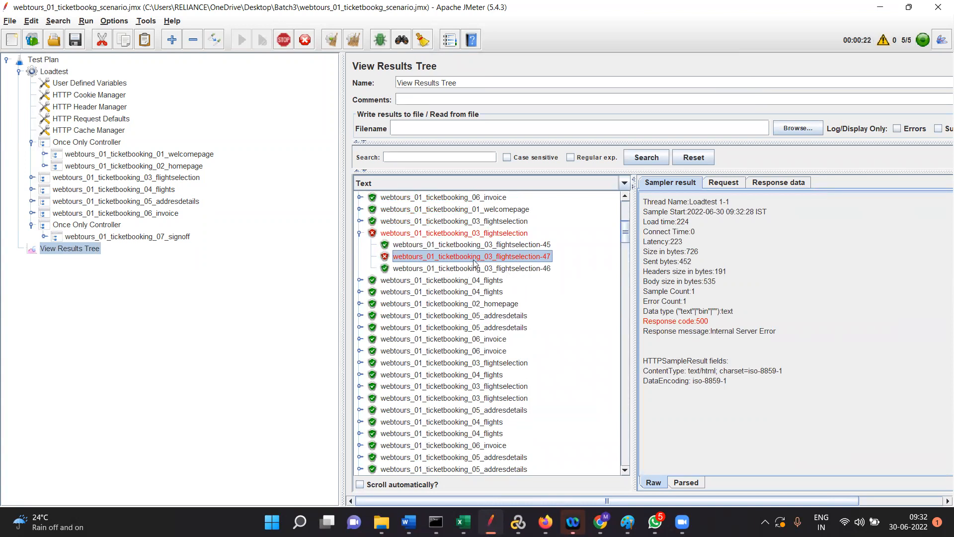
pyautogui.click(360, 234)
# Inspect the failed webtours_01_ticketbooking_05_addresdetails transaction and stop the running load test.
pyautogui.scroll(-5, 561, 319)
pyautogui.scroll(-5, 559, 331)
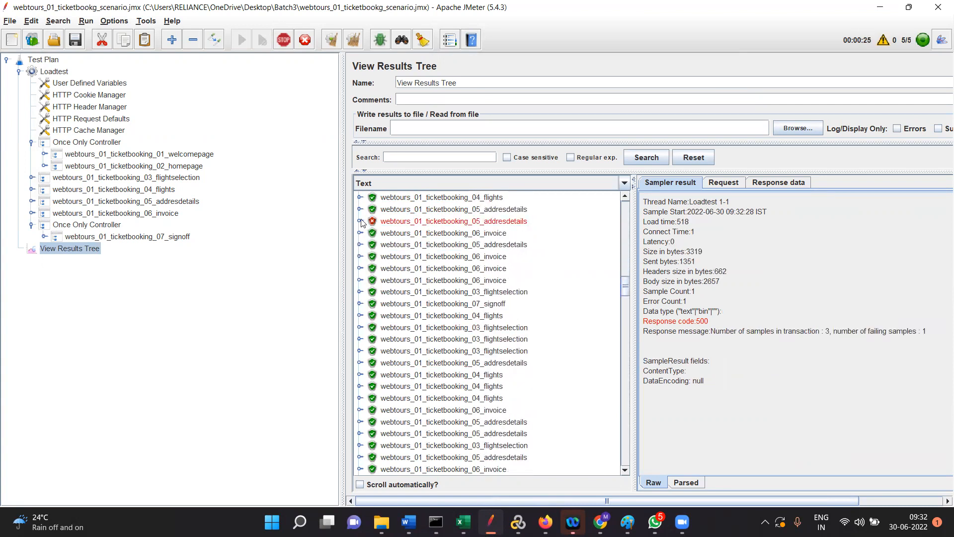
pyautogui.click(361, 222)
pyautogui.click(361, 221)
pyautogui.click(283, 39)
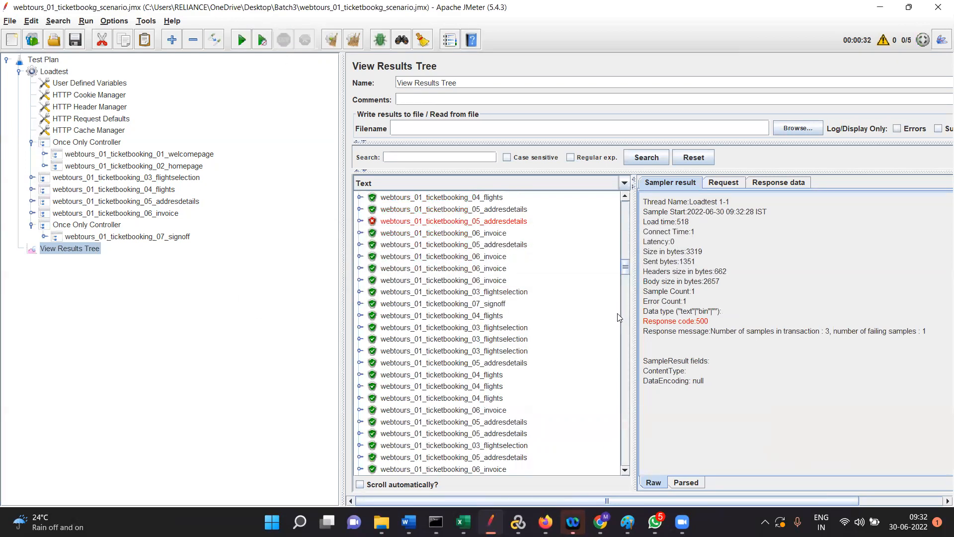
pyautogui.moveTo(625, 268); pyautogui.dragTo(625, 203)
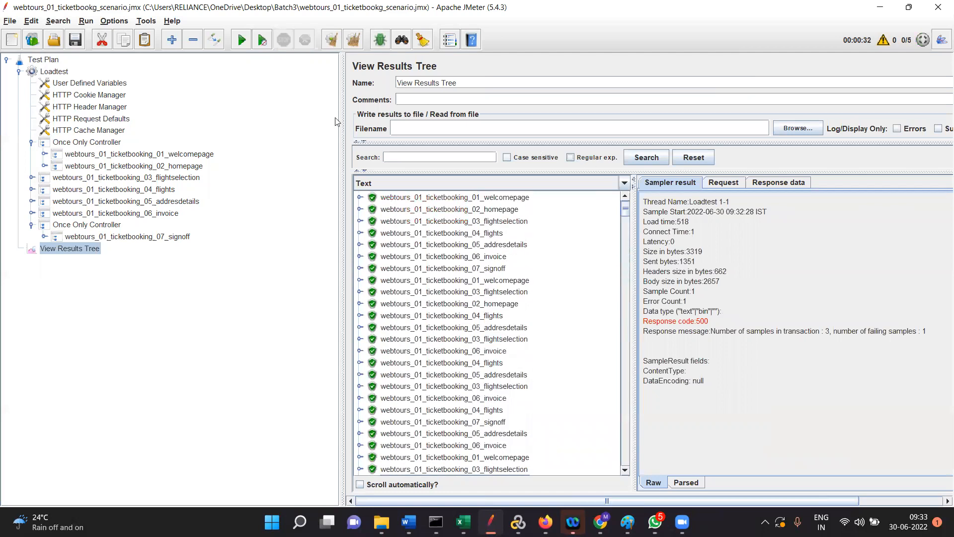
# Clear the collected samples and disable the View Results Tree listener.
pyautogui.click(330, 40)
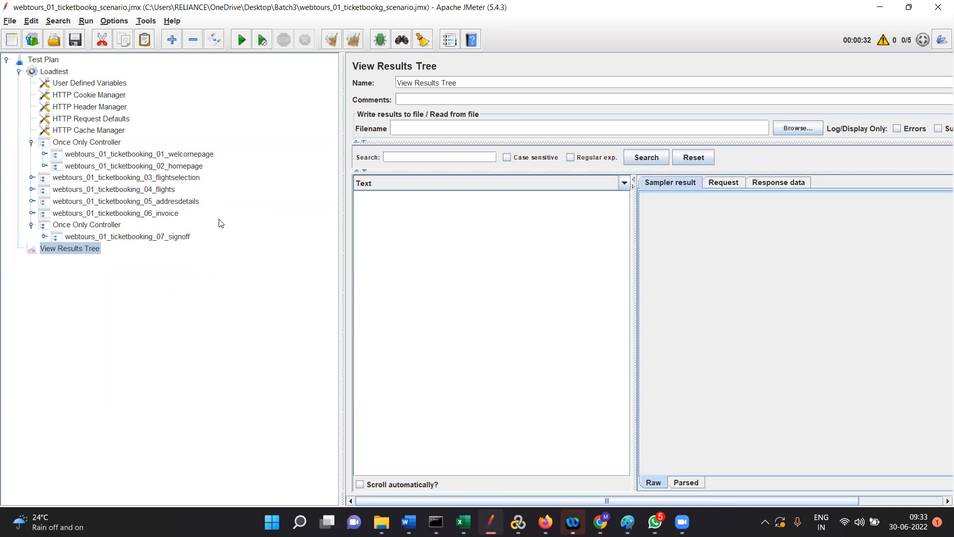
pyautogui.rightClick(80, 249)
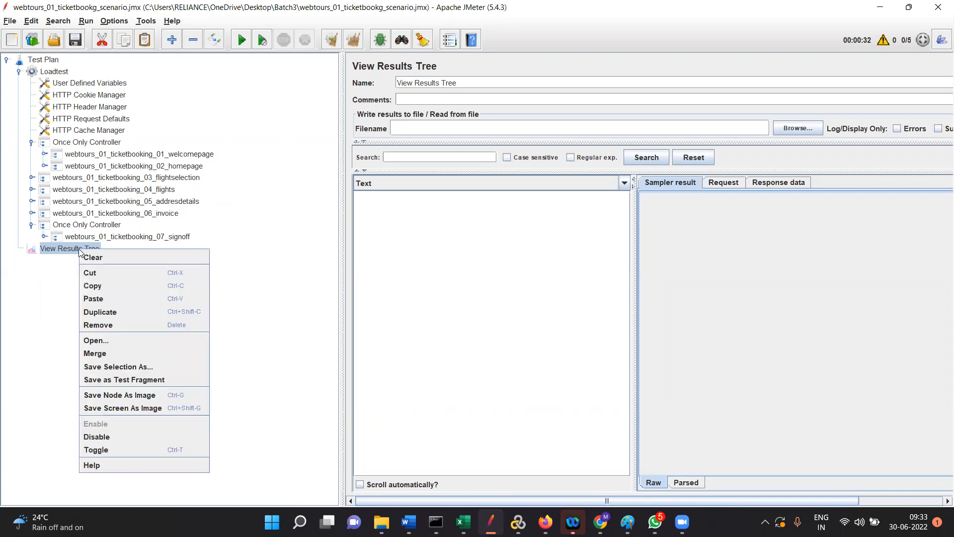
pyautogui.click(92, 435)
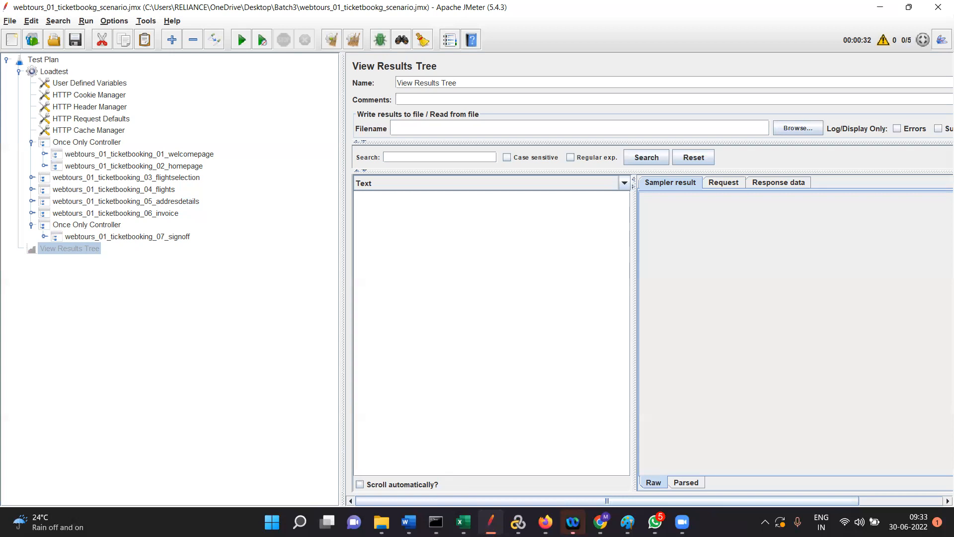
# Copy the command template "jmeter -n -t [jmx file] -l [results file] -e -o [Path to web report folder]" from the JMeter console window.
pyautogui.click(372, 460)
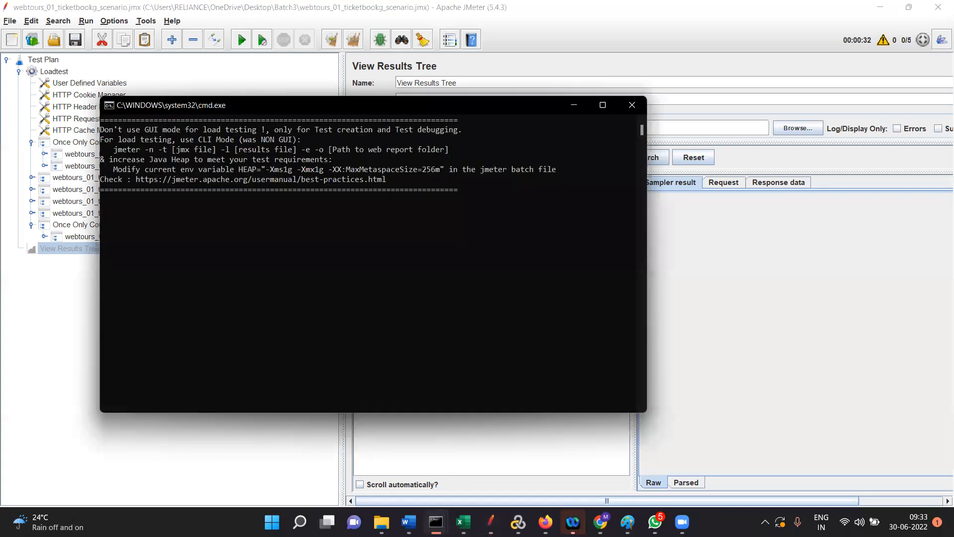
pyautogui.click(436, 522)
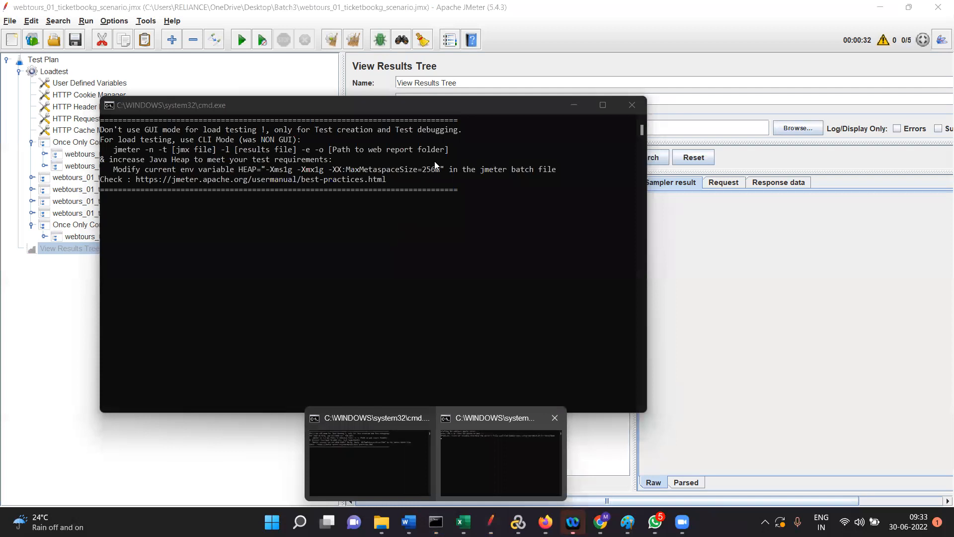
pyautogui.click(450, 151)
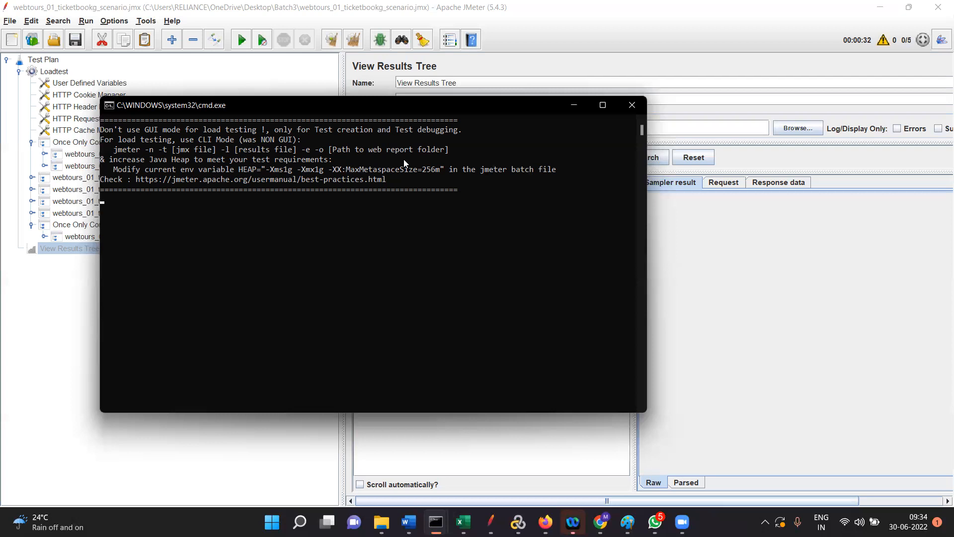
pyautogui.moveTo(453, 149); pyautogui.dragTo(113, 151)
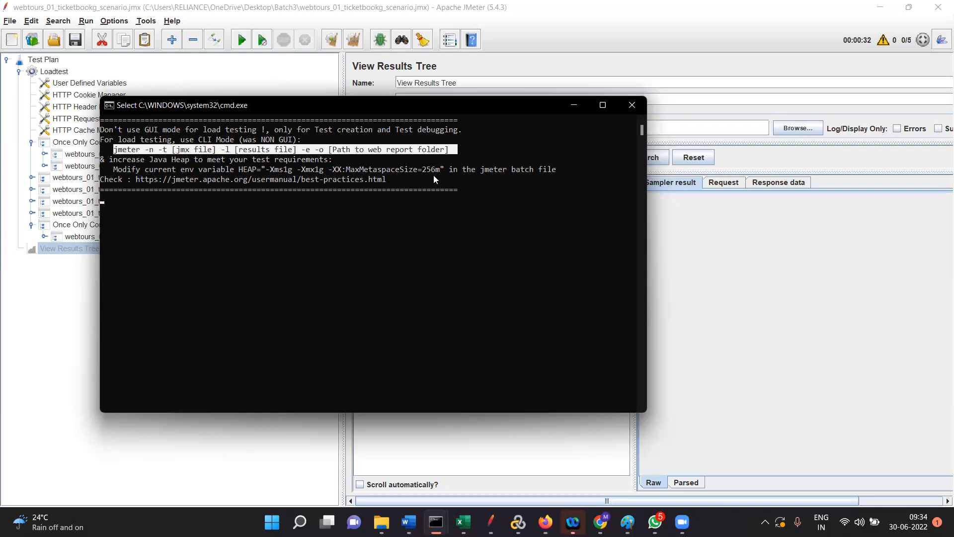
pyautogui.press('Return')
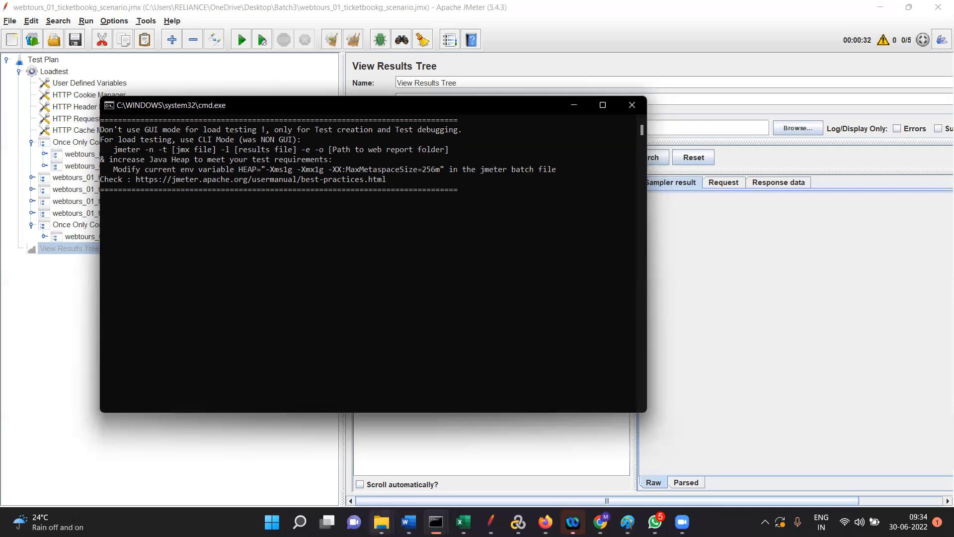
# Paste the copied JMeter command template into a new Notepad++ document and select its [jmx file] placeholder.
pyautogui.click(300, 522)
pyautogui.write('notepad++')
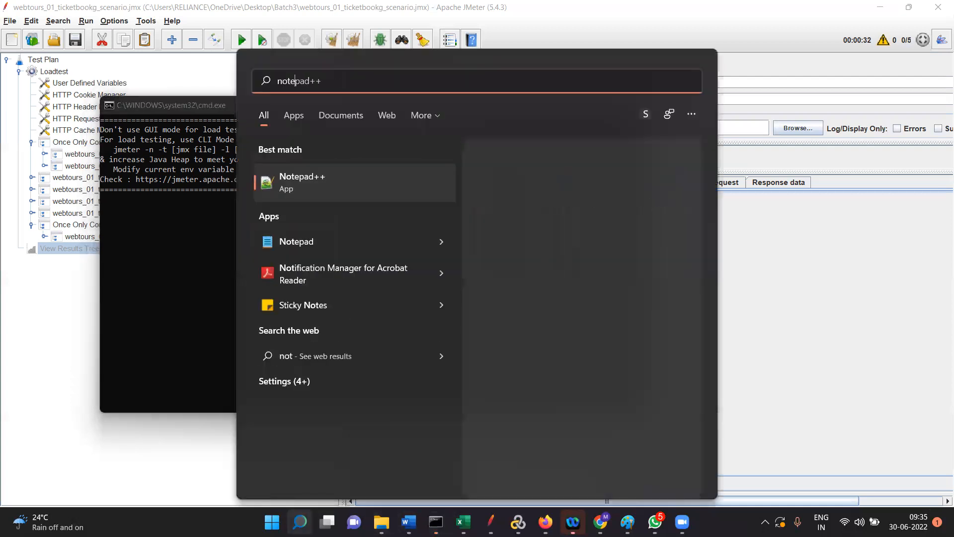
pyautogui.click(331, 179)
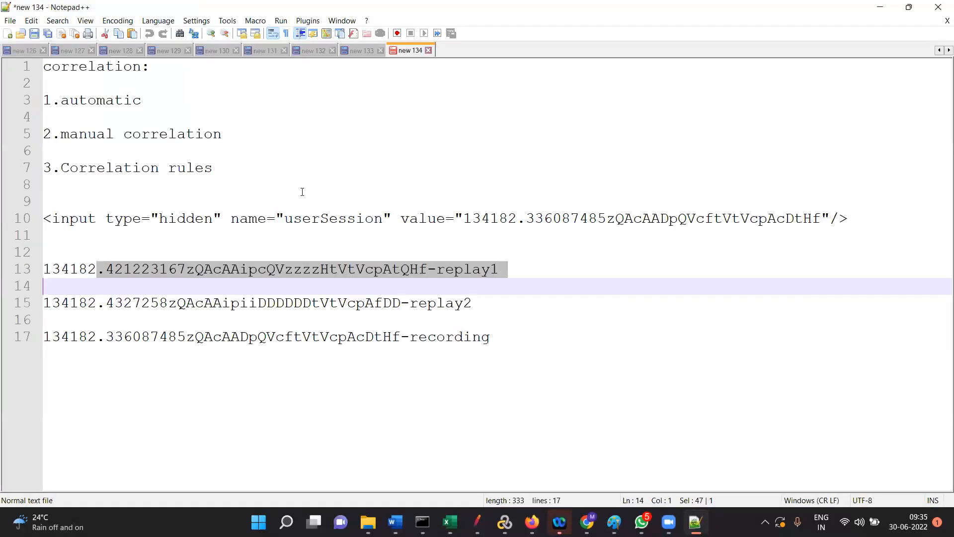
pyautogui.click(11, 35)
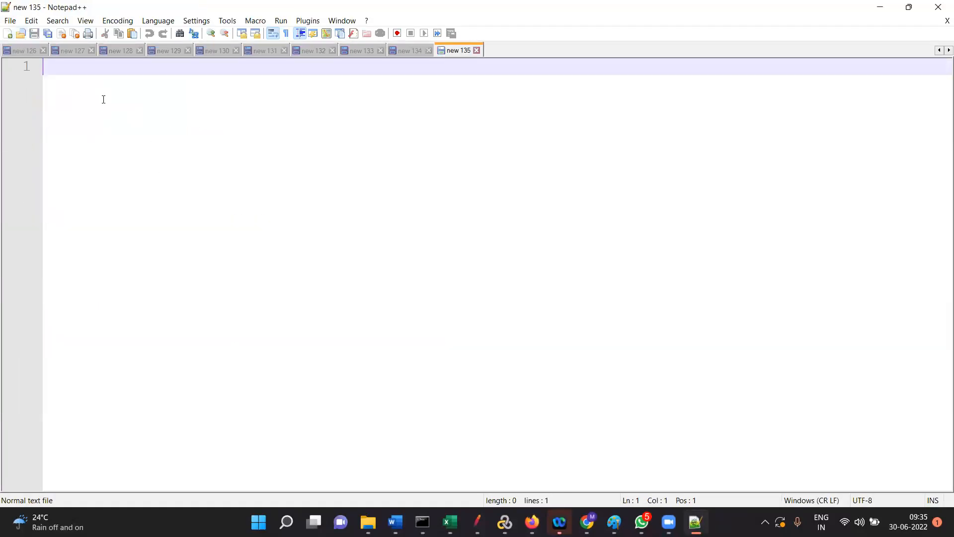
pyautogui.write('jmeter -n -t [jmx file] -l [results file] -e -o [Path to web report folder]')
pyautogui.moveTo(248, 67); pyautogui.dragTo(159, 66)
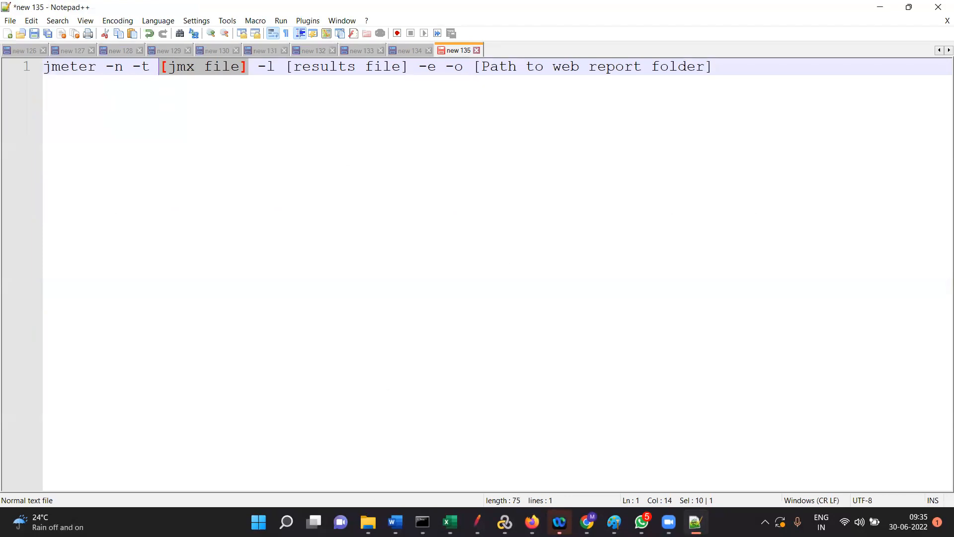
# Switch to File Explorer, open the Batch3 folder on the Desktop and select webtours_01_ticketbookg_scenario.jmx.
pyautogui.hotkey('alt', 'Tab')
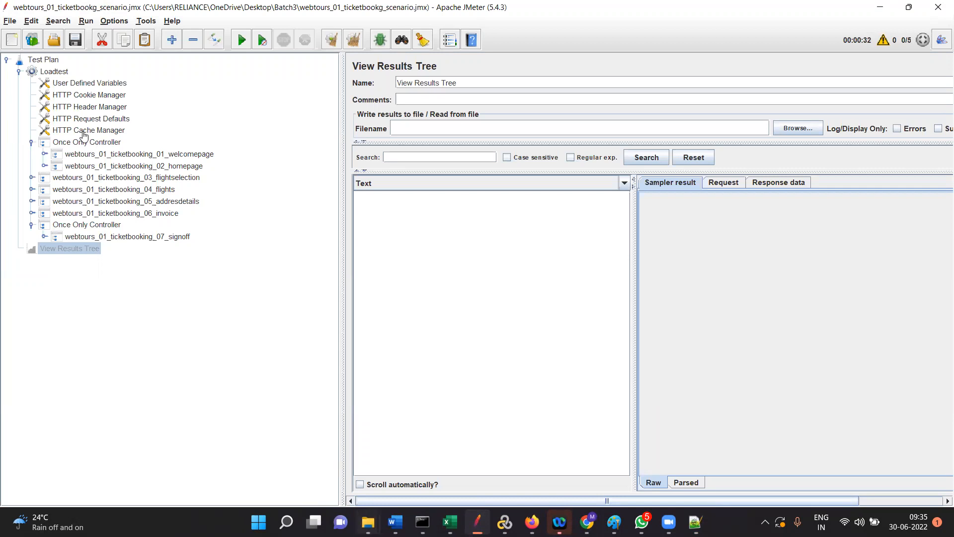
pyautogui.hotkey('alt', 'Tab')
pyautogui.doubleClick(371, 145)
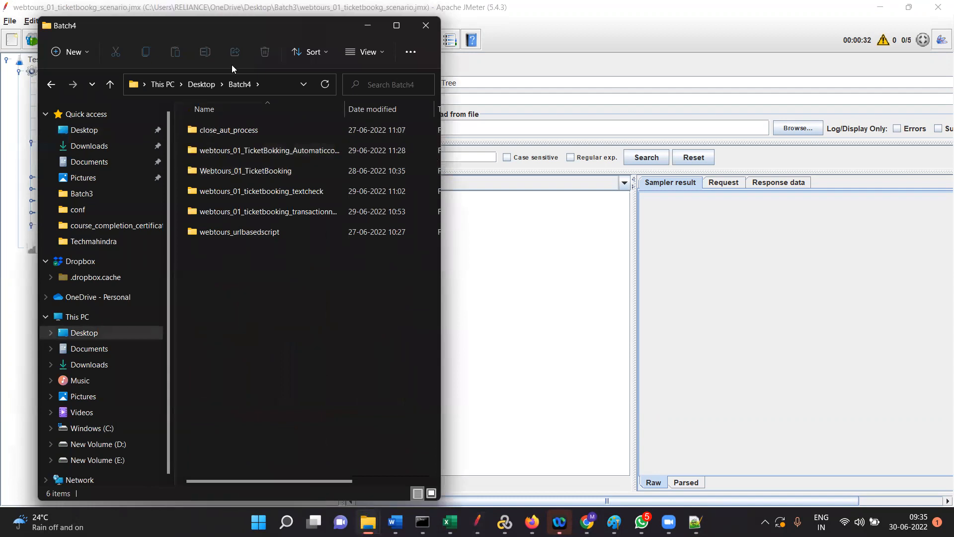
pyautogui.moveTo(231, 64); pyautogui.dragTo(232, 164)
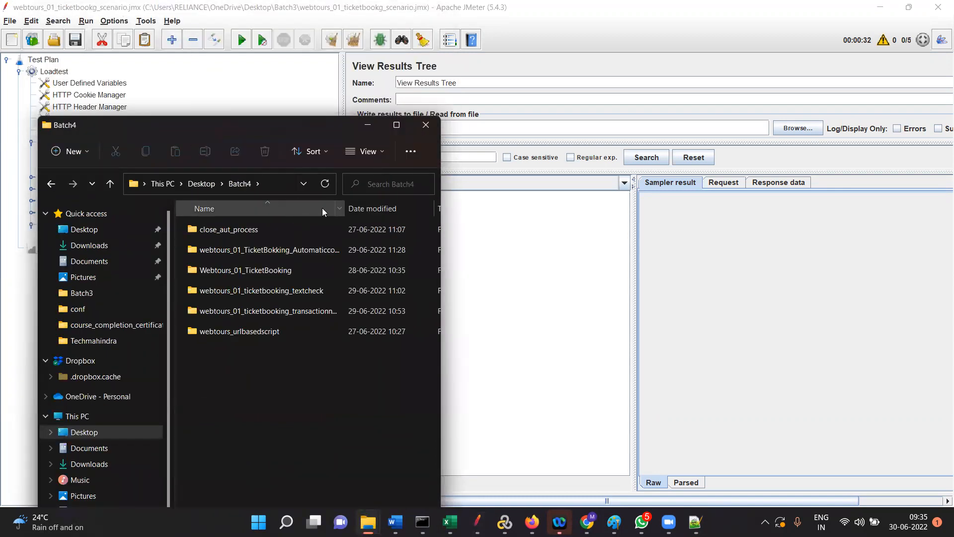
pyautogui.moveTo(341, 210); pyautogui.dragTo(395, 210)
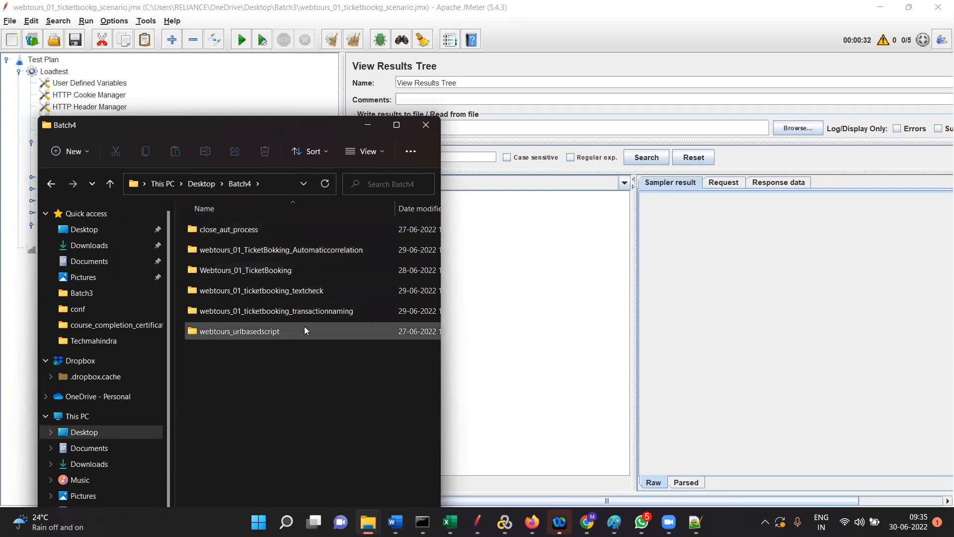
pyautogui.click(201, 184)
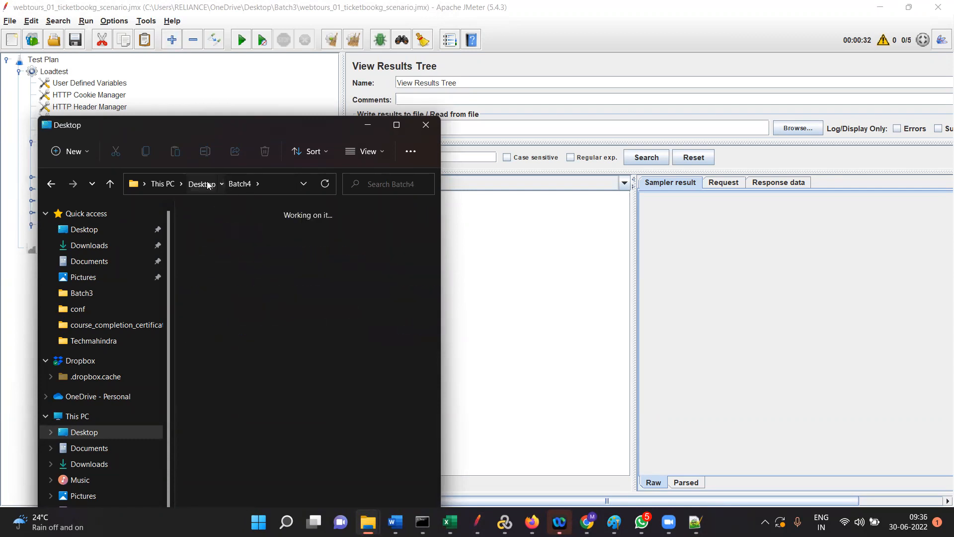
pyautogui.doubleClick(295, 253)
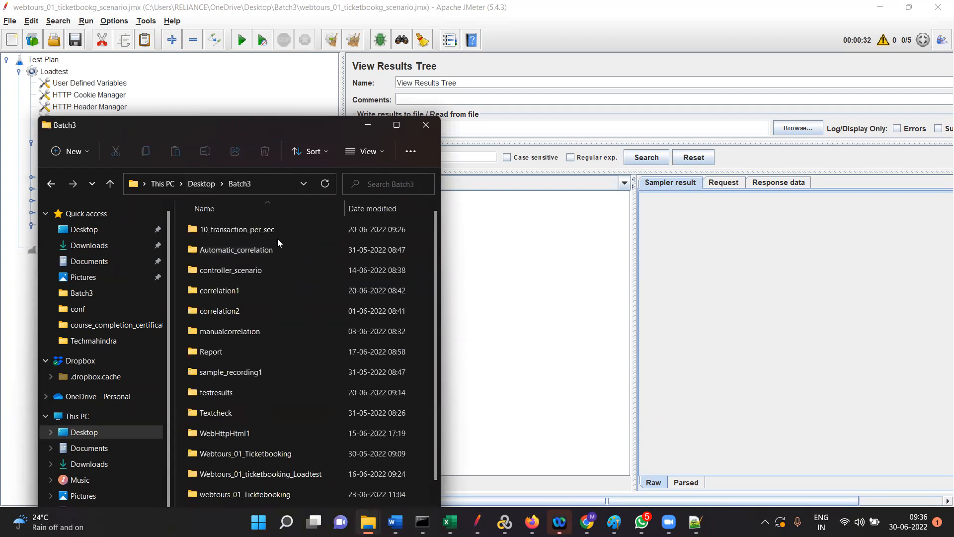
pyautogui.scroll(-3, 285, 243)
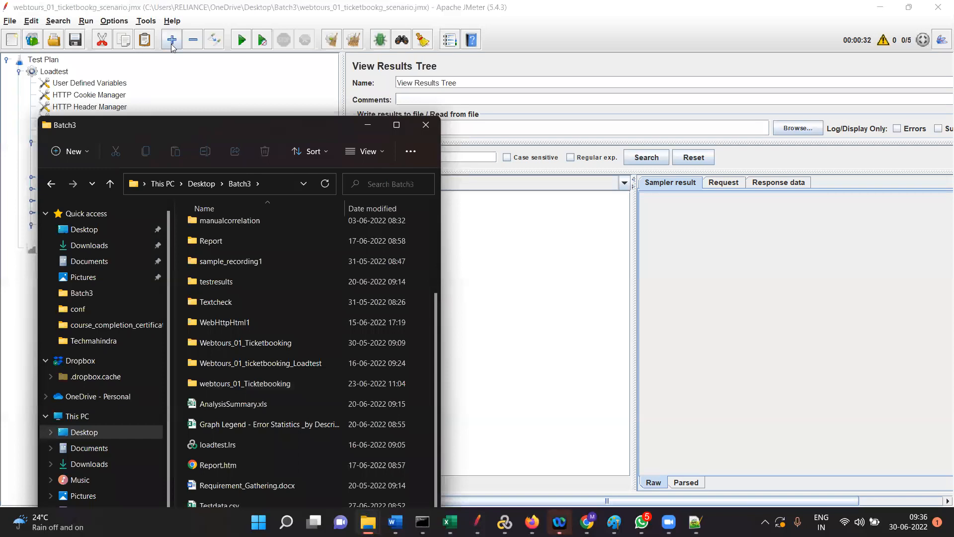
pyautogui.click(372, 261)
pyautogui.moveTo(322, 113); pyautogui.dragTo(328, 42)
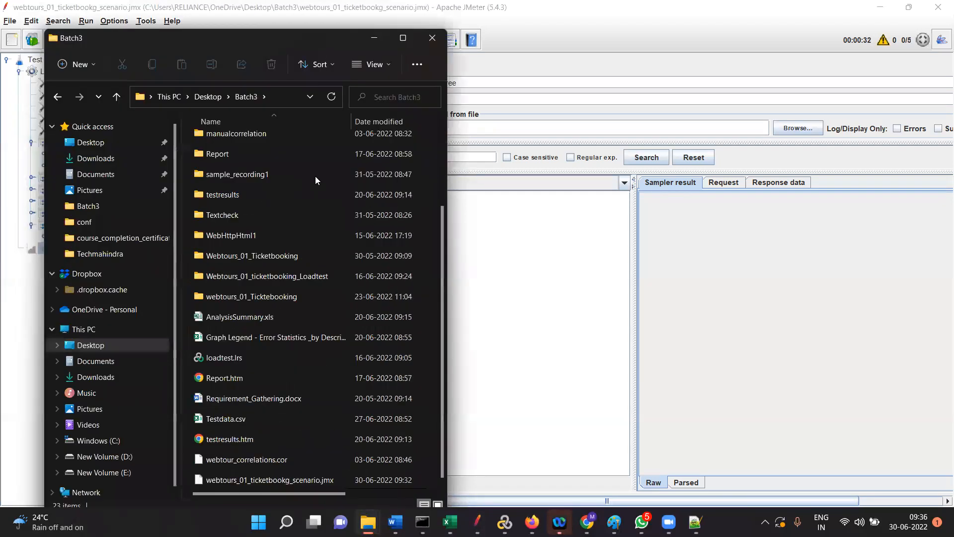
pyautogui.click(329, 483)
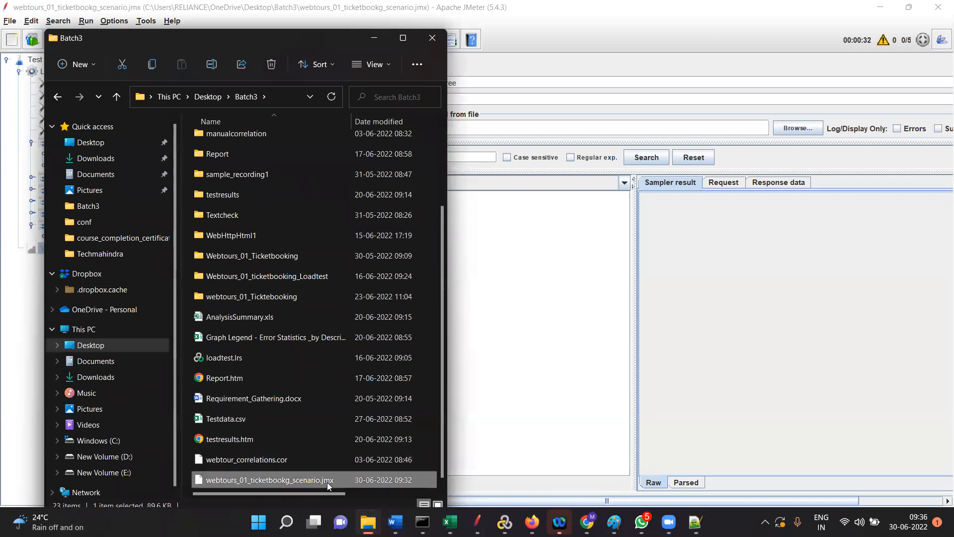
# Extend the Batch3 folder path to webtours_01_ticketbookg_scenario.jmx in the address bar and copy the full file path.
pyautogui.click(309, 98)
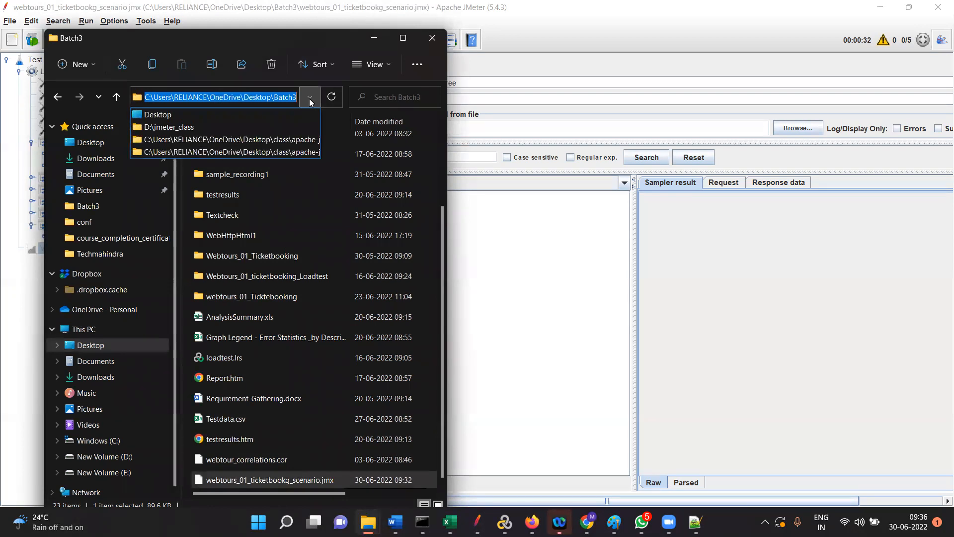
pyautogui.click(296, 94)
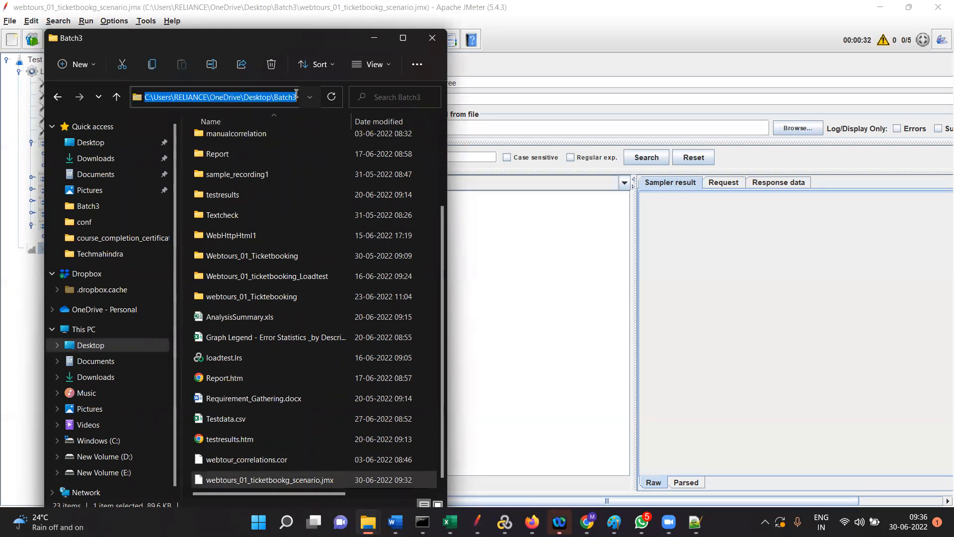
pyautogui.click(296, 93)
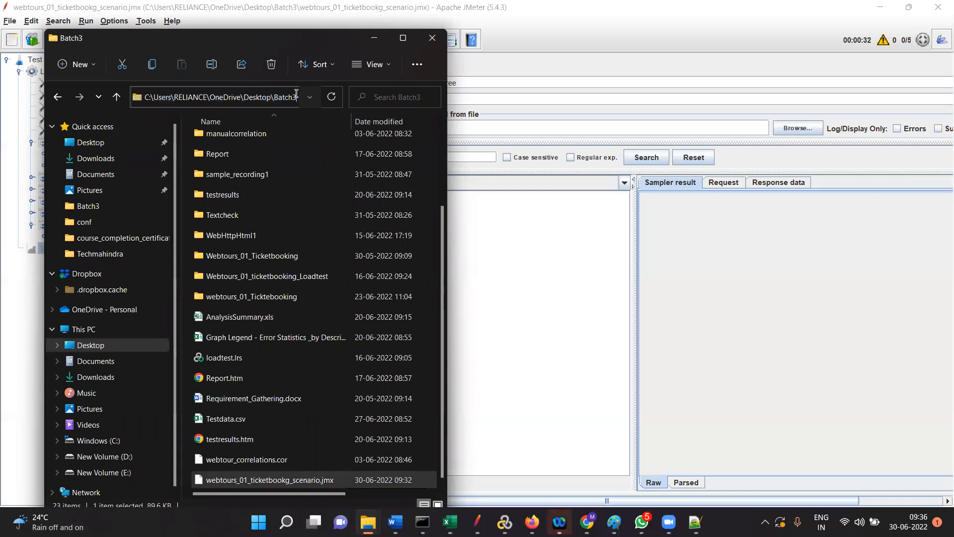
pyautogui.write('\\')
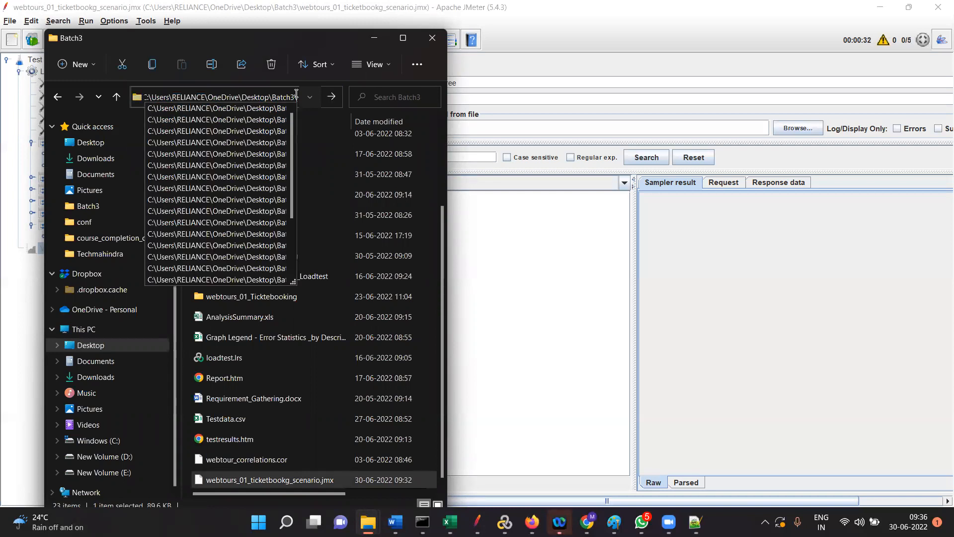
pyautogui.moveTo(290, 167); pyautogui.dragTo(293, 255)
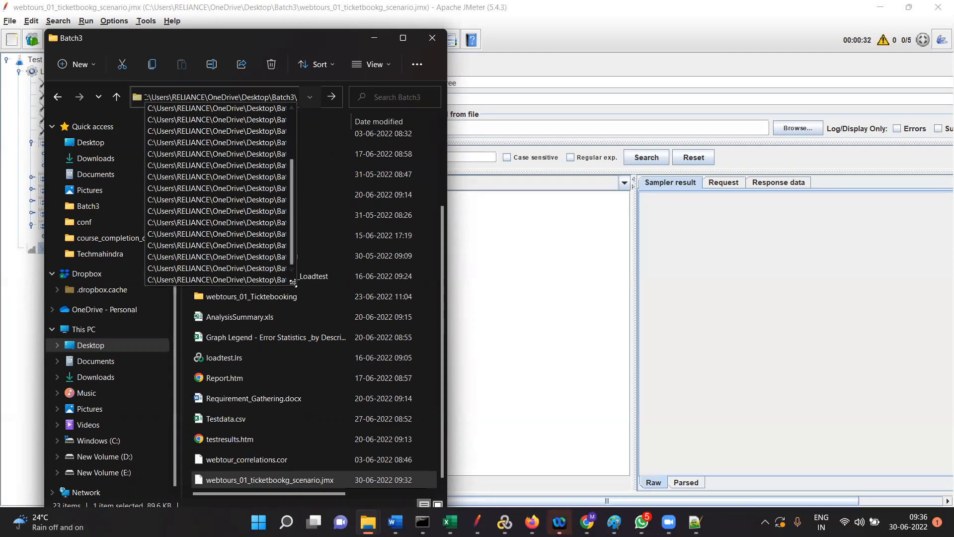
pyautogui.moveTo(293, 282); pyautogui.dragTo(433, 289)
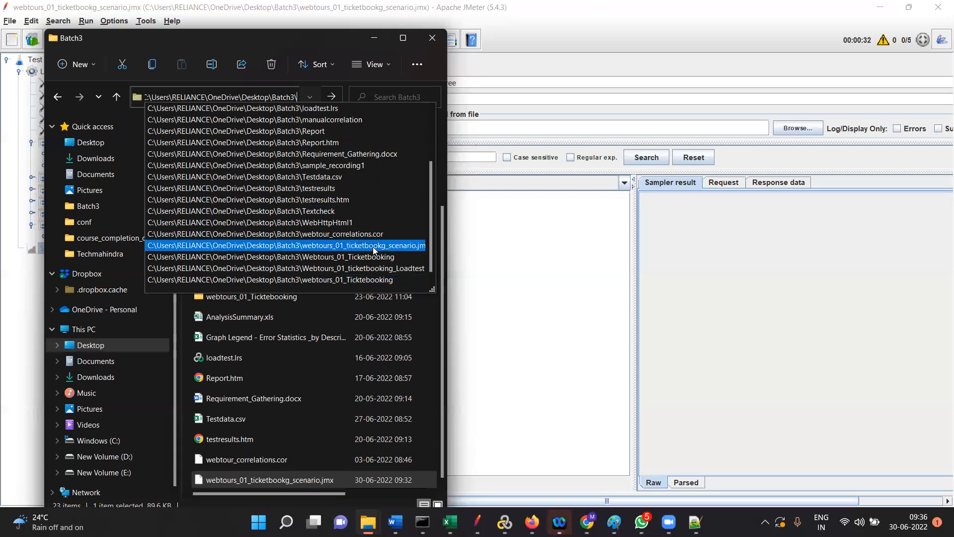
pyautogui.click(373, 250)
pyautogui.press('Escape')
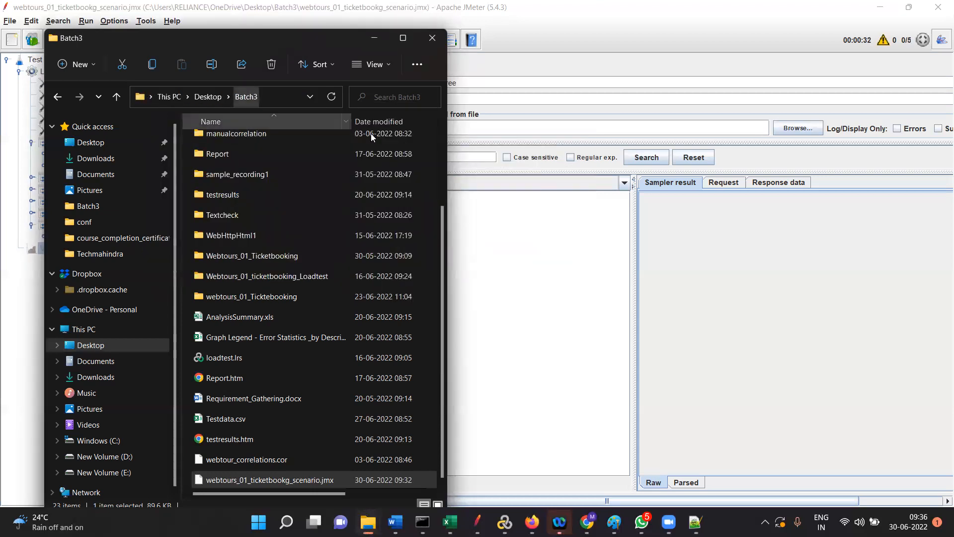
pyautogui.click(404, 38)
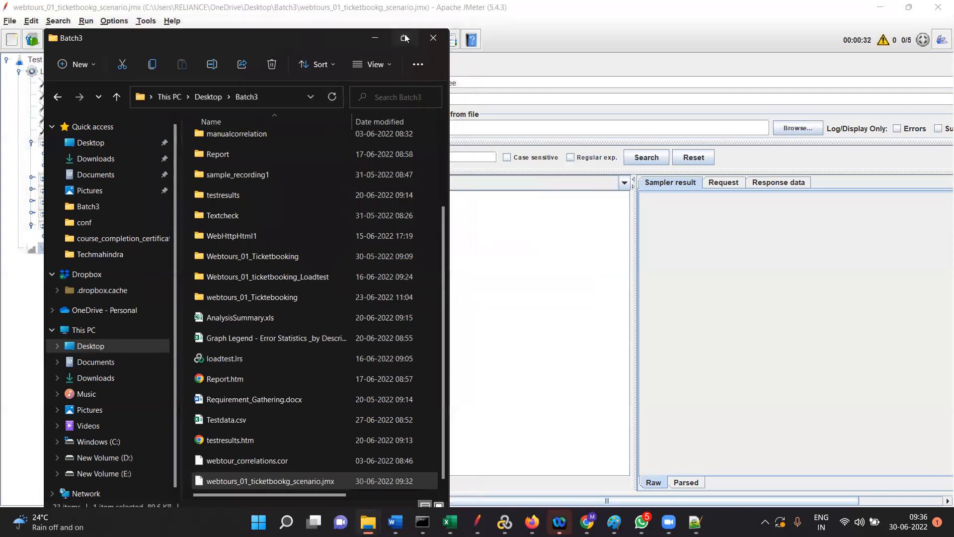
pyautogui.click(245, 62)
pyautogui.hotkey('ctrl', 'c')
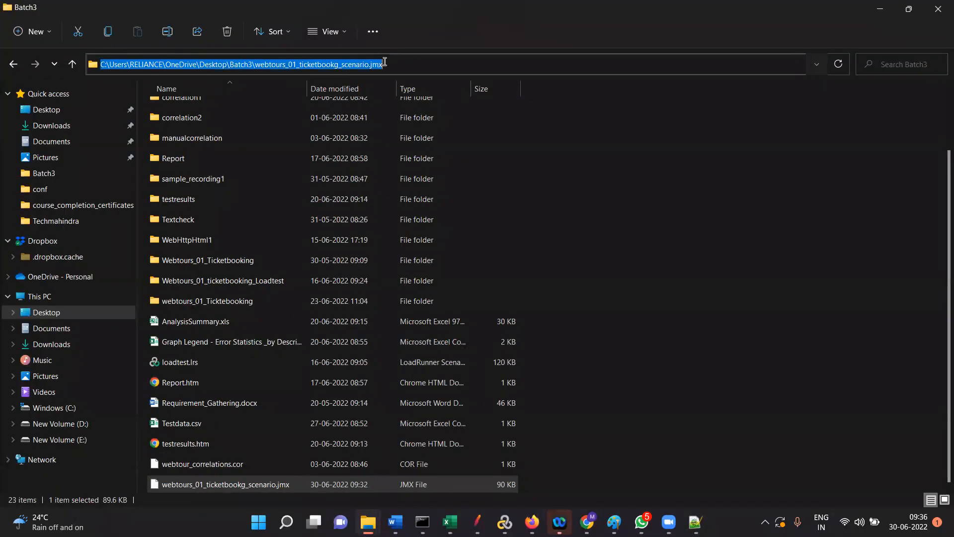
# Switch to Notepad++ and replace the [jmx file] placeholder with the copied path of webtours_01_ticketbookg_scenario.jmx.
pyautogui.click(880, 9)
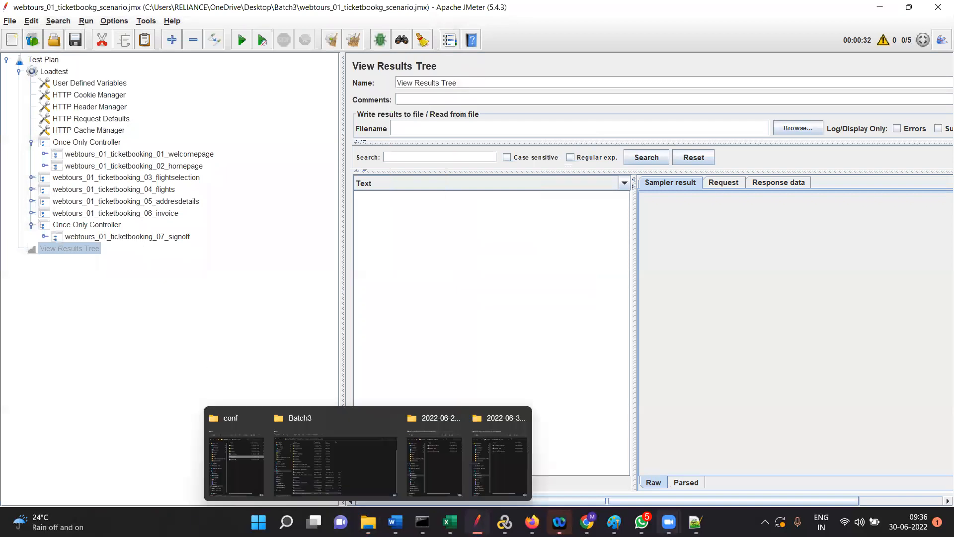
pyautogui.click(695, 522)
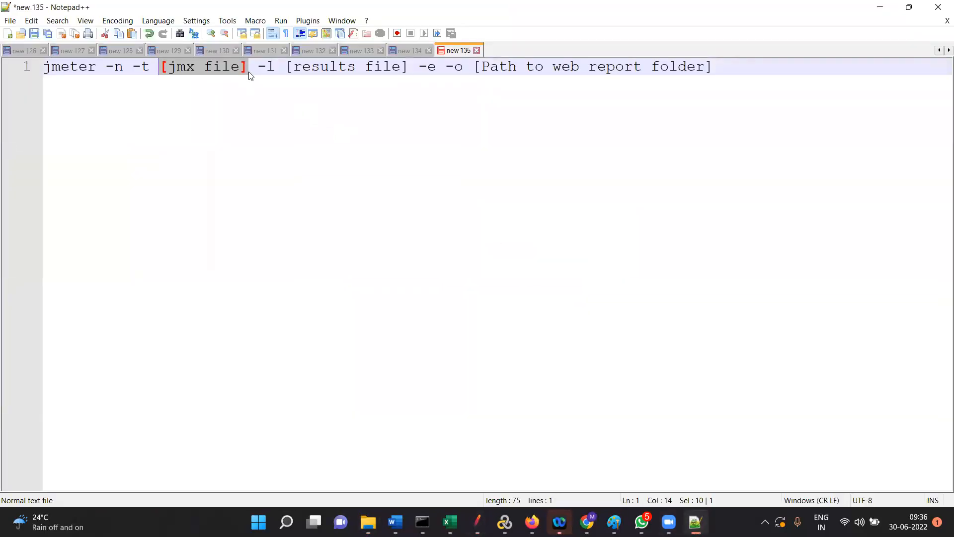
pyautogui.hotkey('ctrl', 'v')
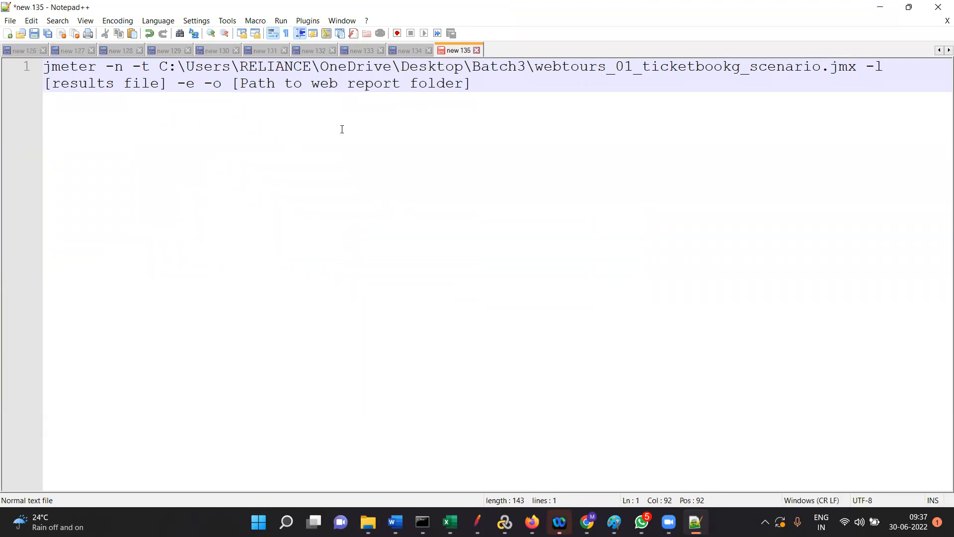
# Replace the [results file] placeholder with C:\Users\RELIANCE\OneDrive\Desktop\Batch3\loadtestresults.csv, reusing the folder path from the jmx argument.
pyautogui.moveTo(537, 64); pyautogui.dragTo(159, 67)
pyautogui.hotkey('ctrl', 'c')
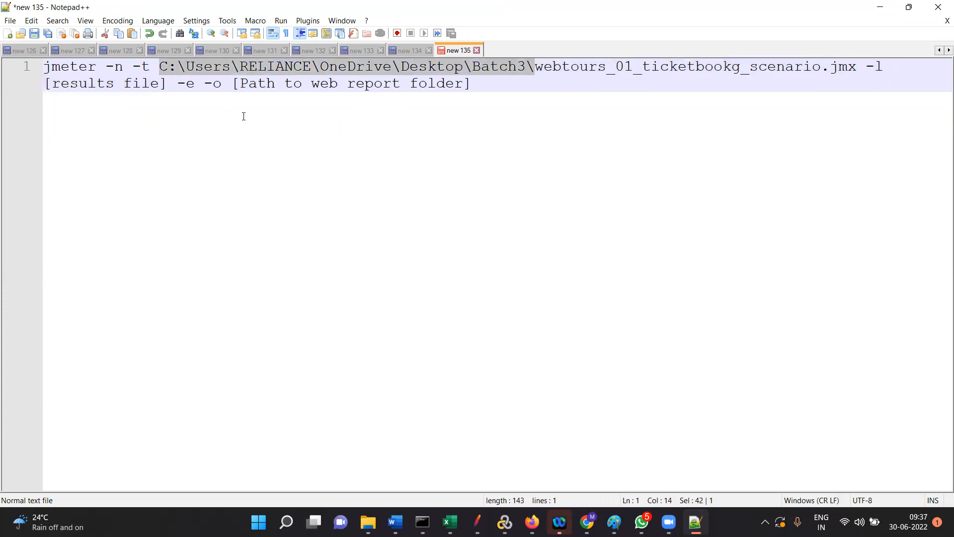
pyautogui.moveTo(168, 83); pyautogui.dragTo(44, 84)
pyautogui.hotkey('ctrl', 'v')
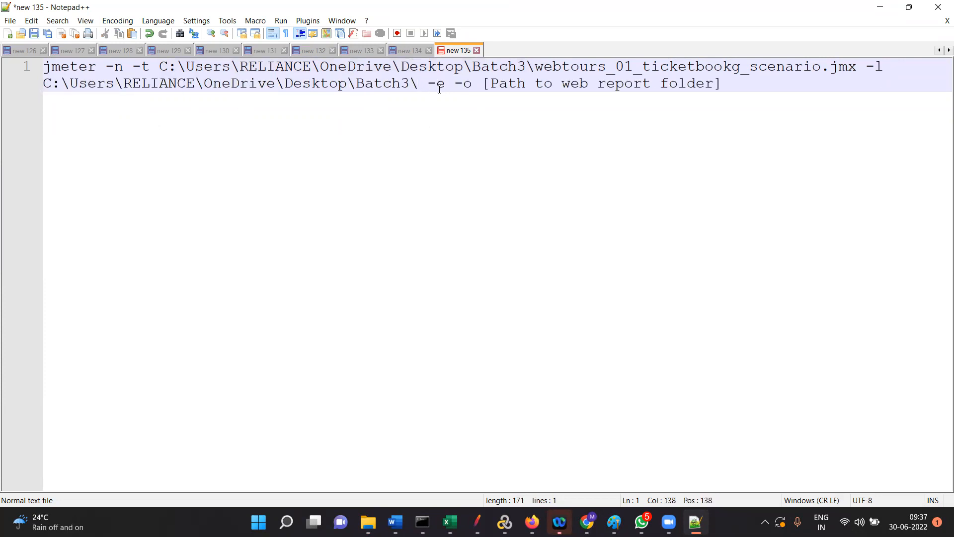
pyautogui.write('loadtet')
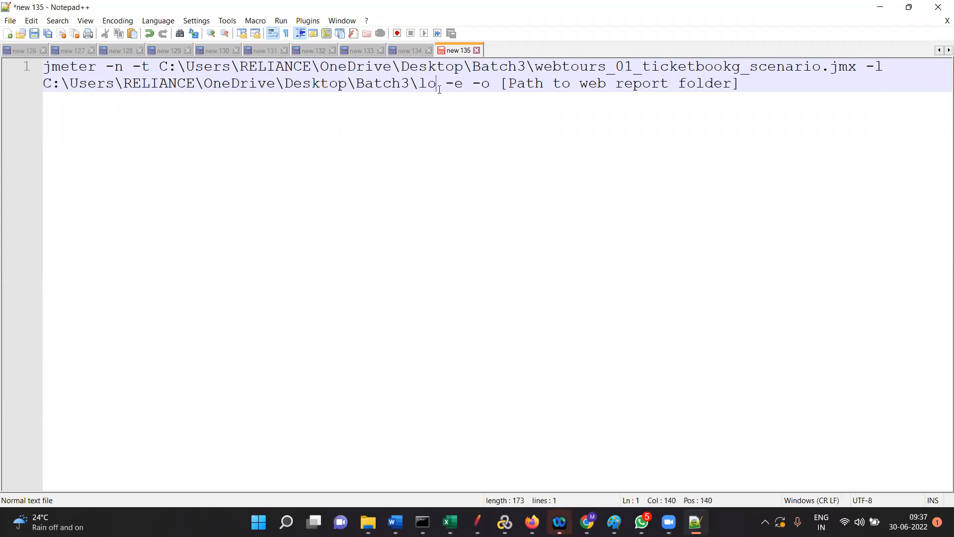
pyautogui.press('BackSpace')
pyautogui.press('BackSpace')
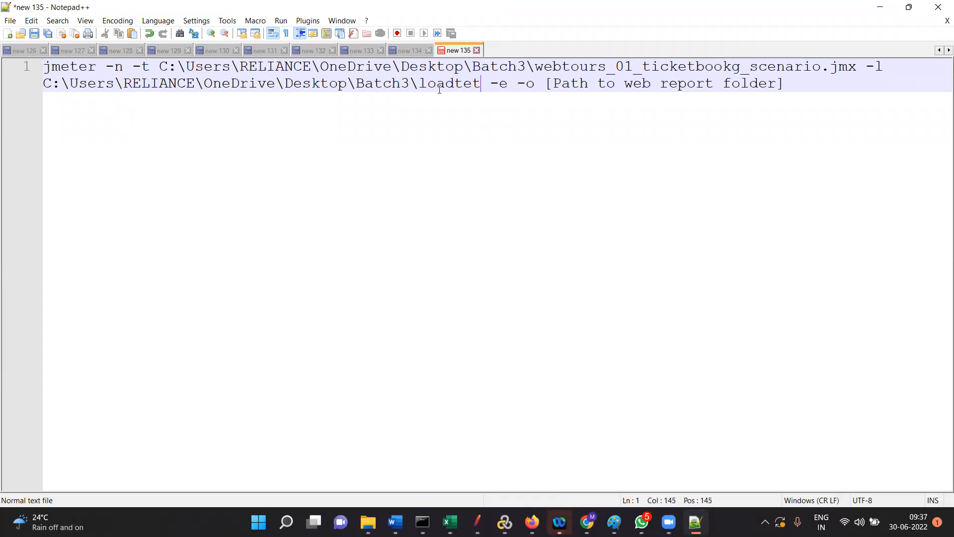
pyautogui.write('estresult')
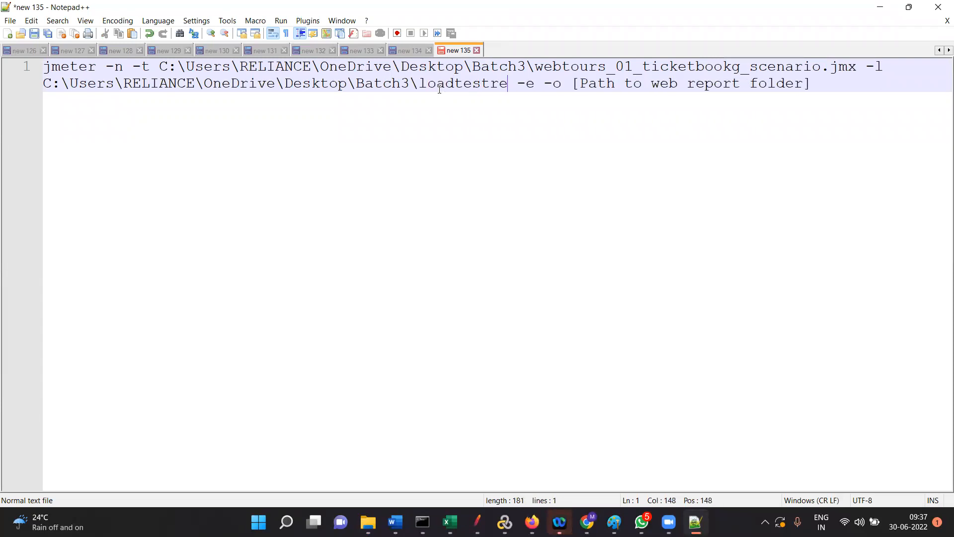
pyautogui.write('s')
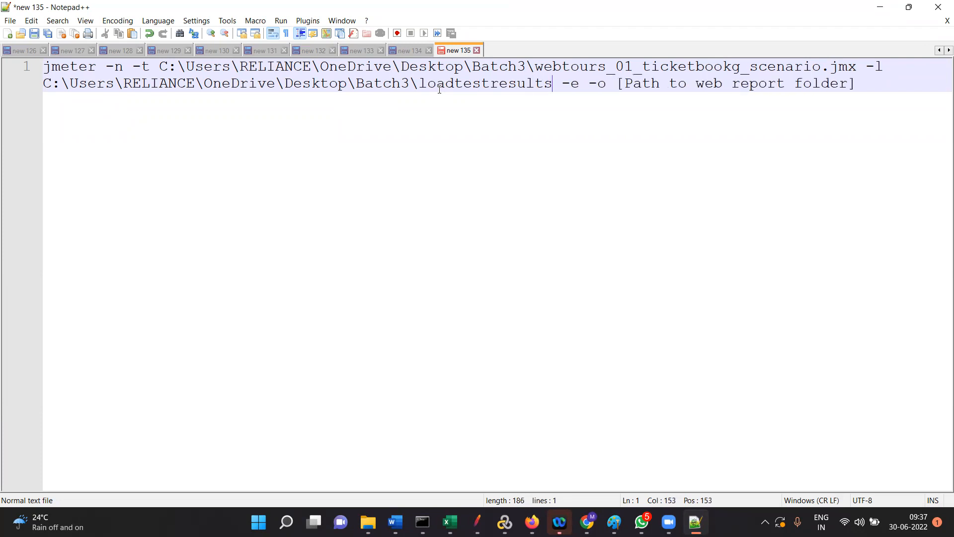
pyautogui.write('.csv')
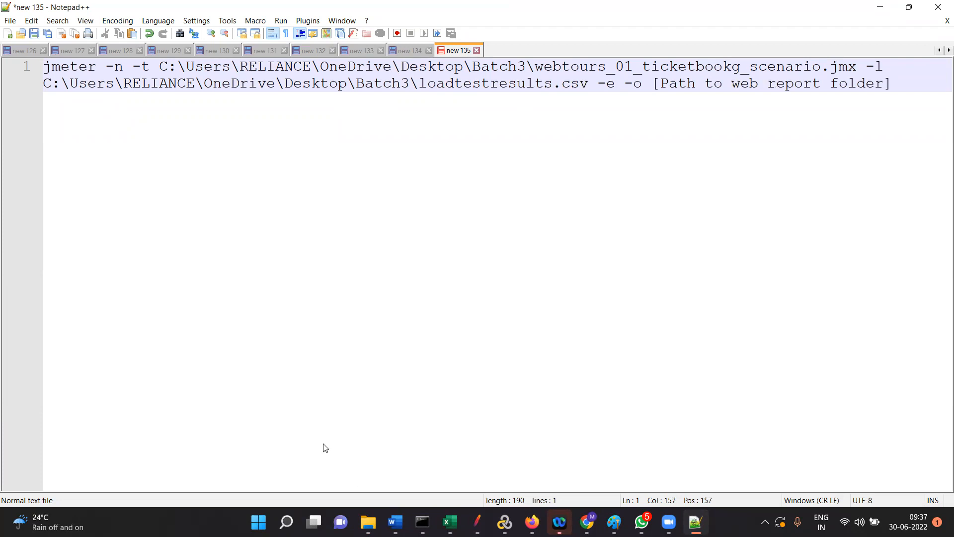
# Look through the Batch3 folder in File Explorer and examine the contents of its existing Report folder.
pyautogui.hotkey('alt', 'Tab')
pyautogui.scroll(3, 279, 372)
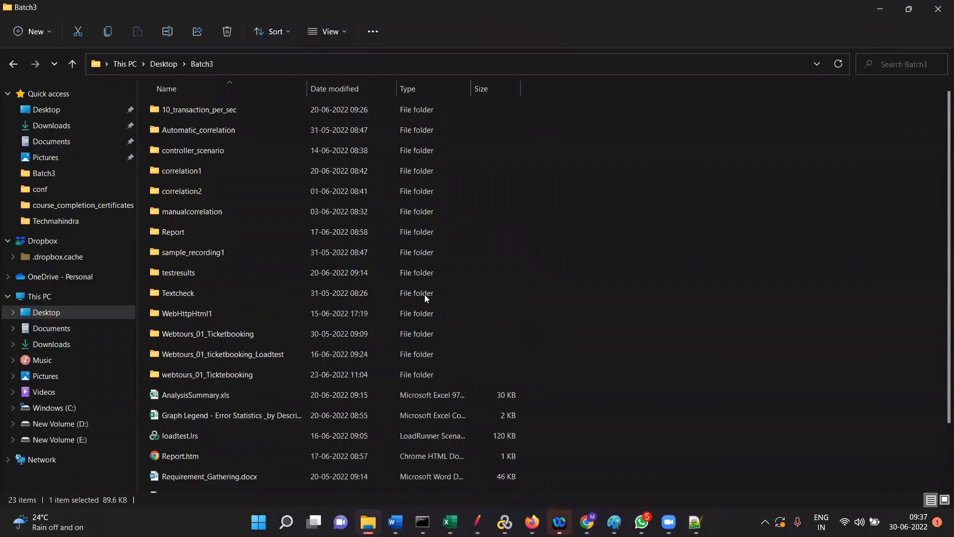
pyautogui.click(881, 9)
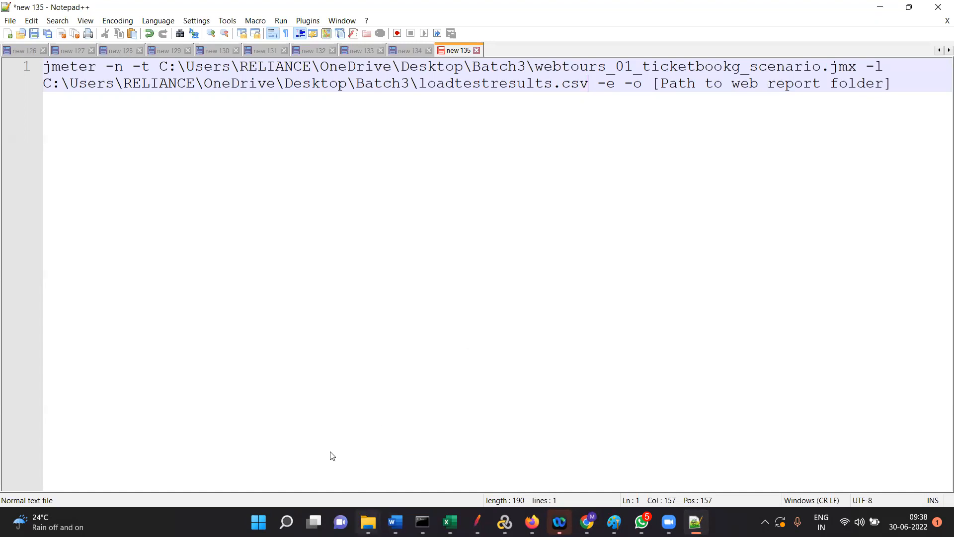
pyautogui.click(368, 522)
pyautogui.scroll(-2, 469, 309)
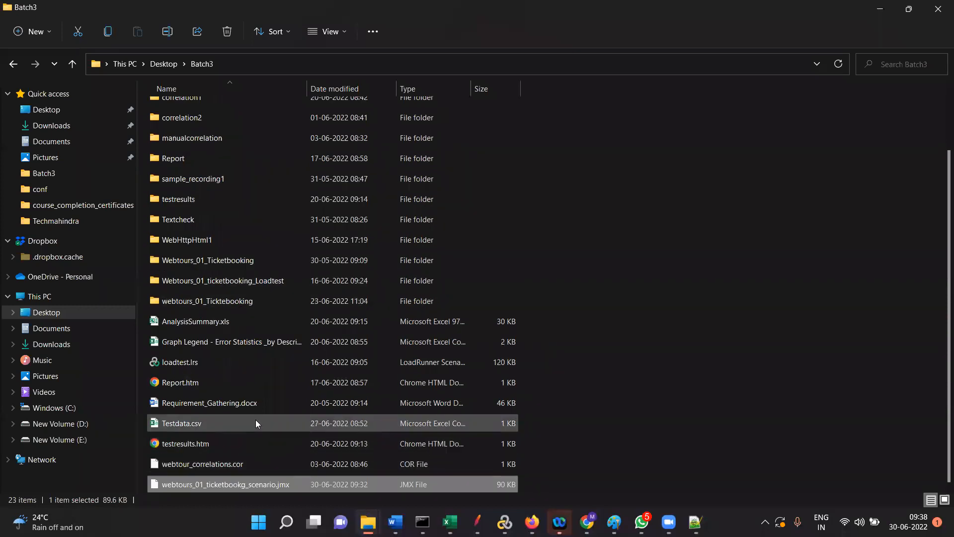
pyautogui.doubleClick(193, 159)
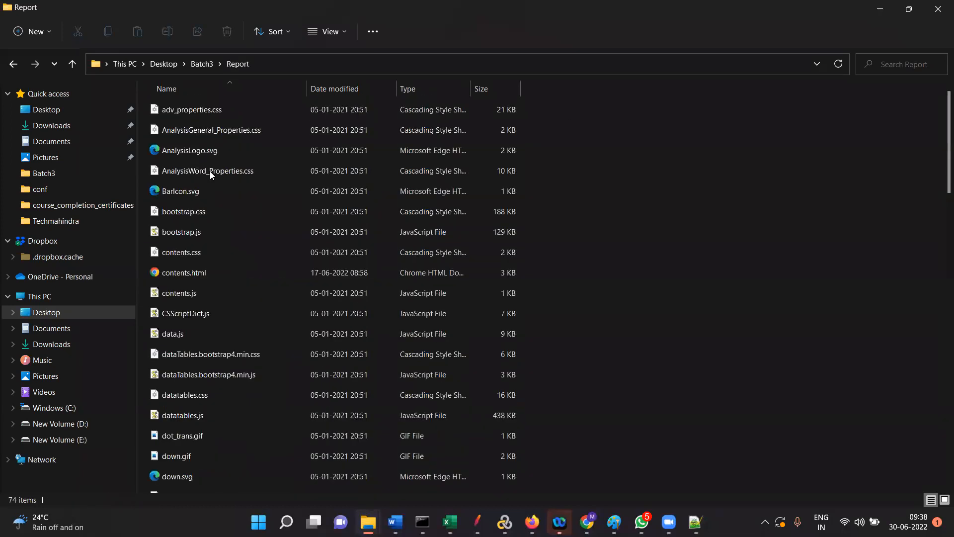
pyautogui.click(14, 63)
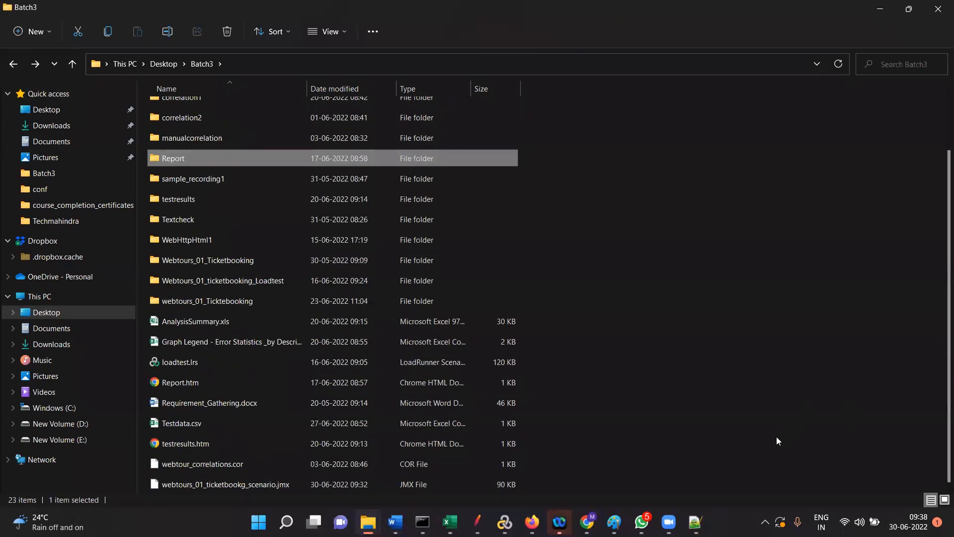
pyautogui.rightClick(778, 441)
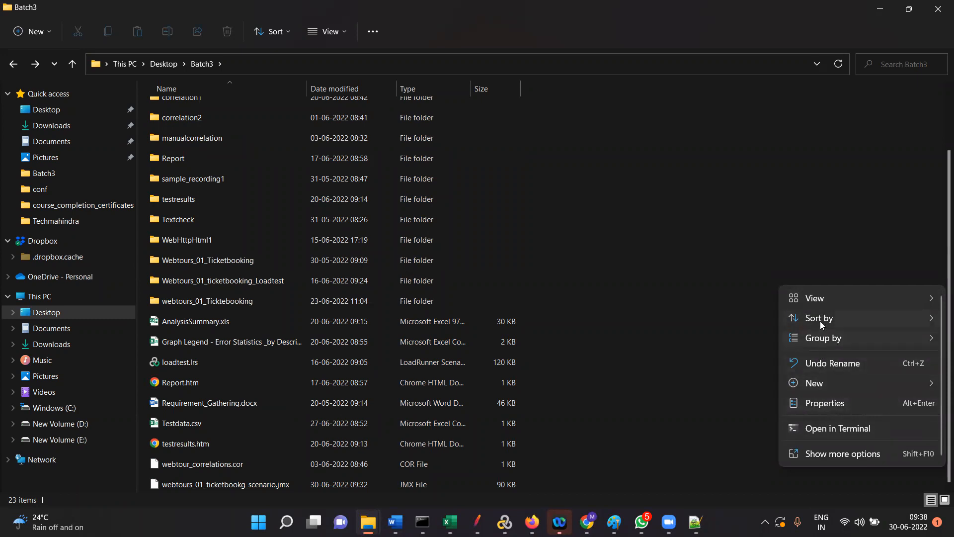
pyautogui.click(717, 363)
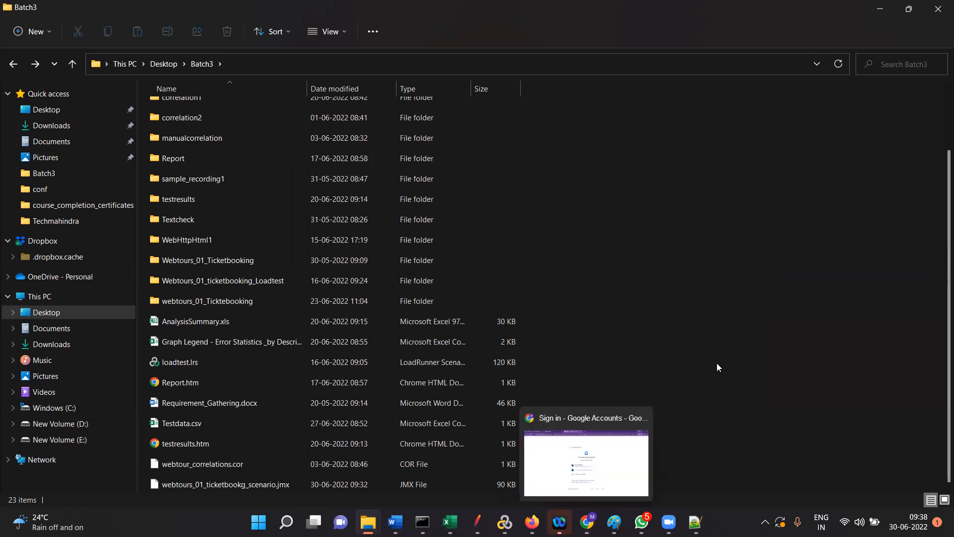
# Create a new folder named Jmeter_Loadtest_results inside the Batch3 folder.
pyautogui.rightClick(734, 353)
pyautogui.moveTo(767, 301)
pyautogui.click(862, 296)
pyautogui.press('BackSpace')
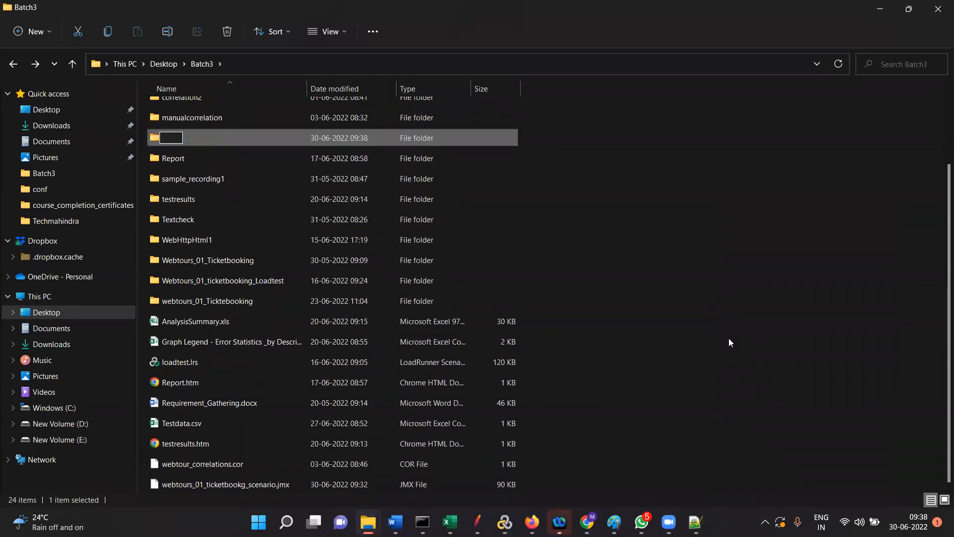
pyautogui.write('Jmeter_Load')
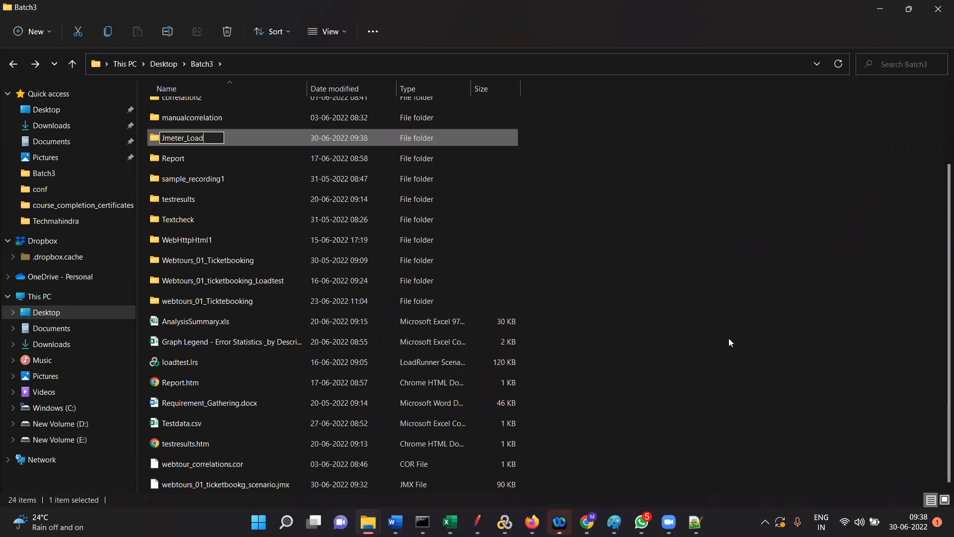
pyautogui.write('test_results')
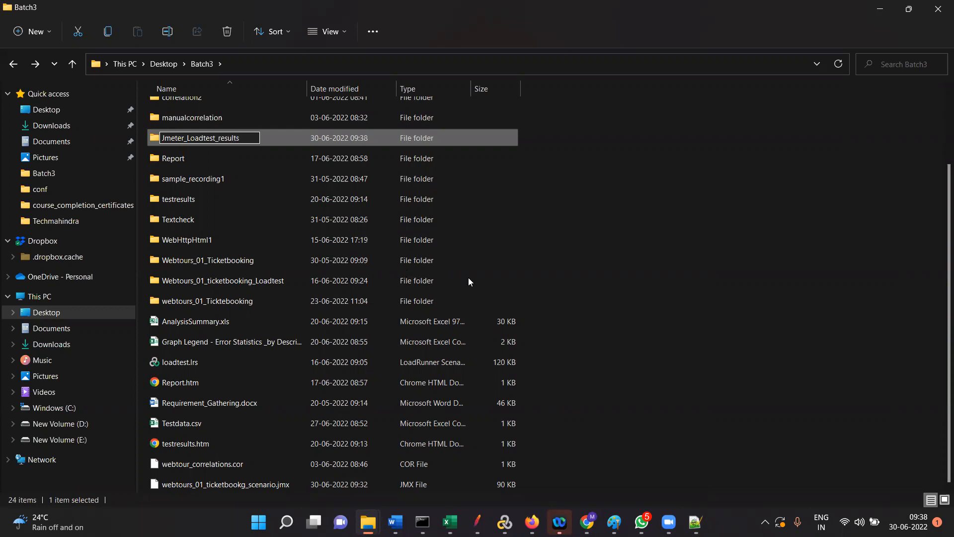
pyautogui.click(304, 146)
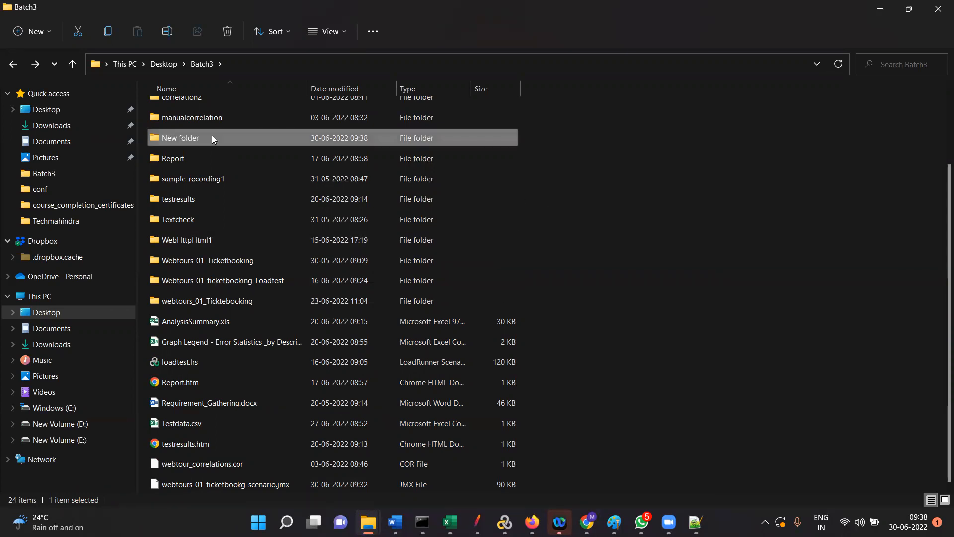
# Open the Jmeter_Loadtest_results folder by extending the Batch3 path in the address bar, and copy its full path.
pyautogui.click(253, 70)
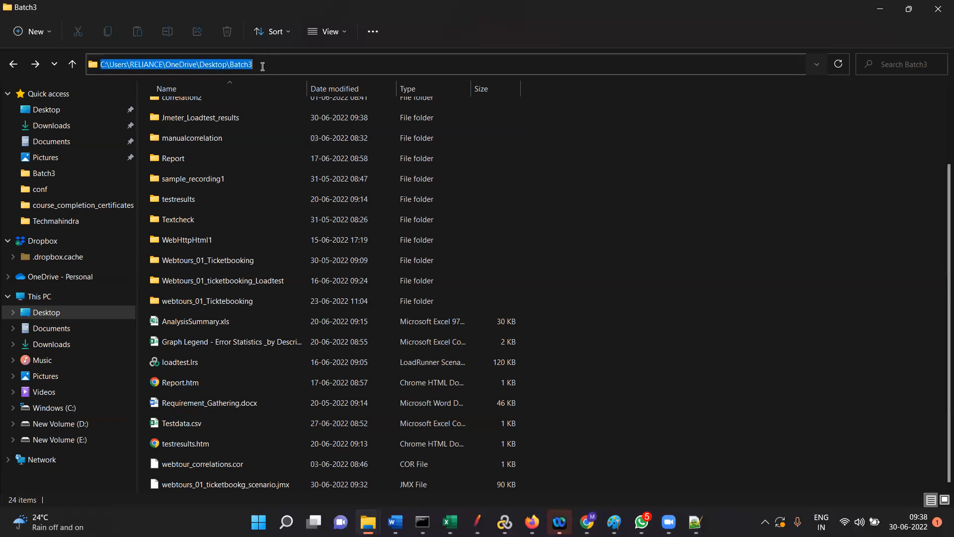
pyautogui.click(262, 66)
pyautogui.write('\\jmet')
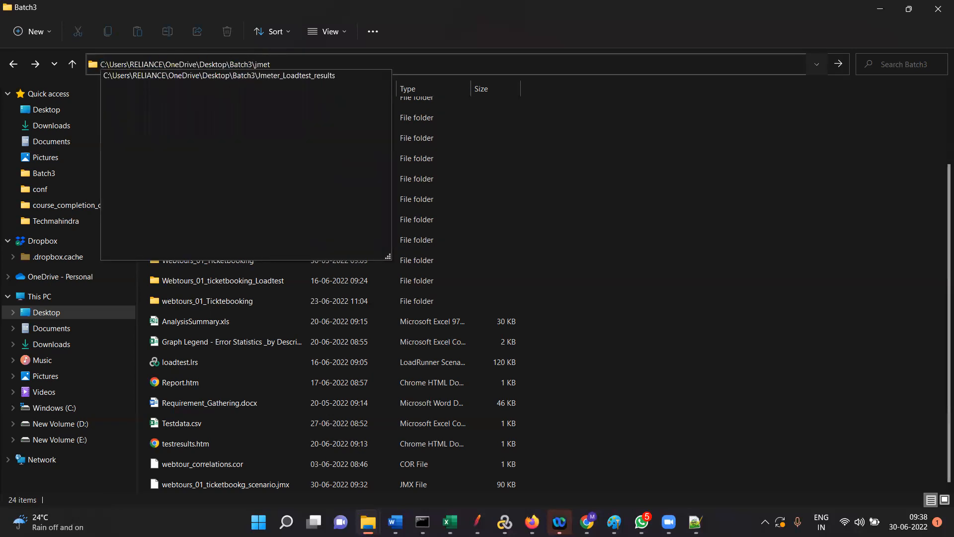
pyautogui.click(293, 73)
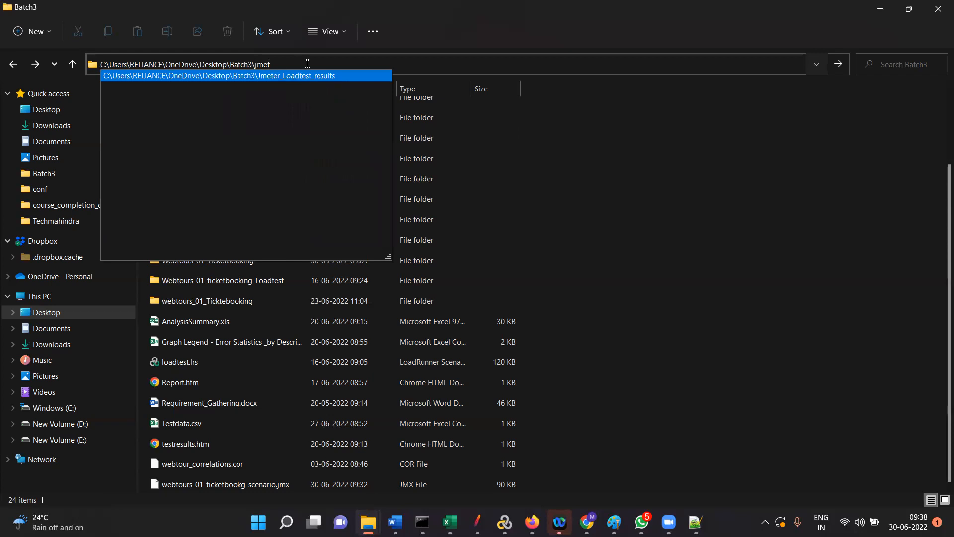
pyautogui.click(339, 64)
pyautogui.hotkey('ctrl', 'c')
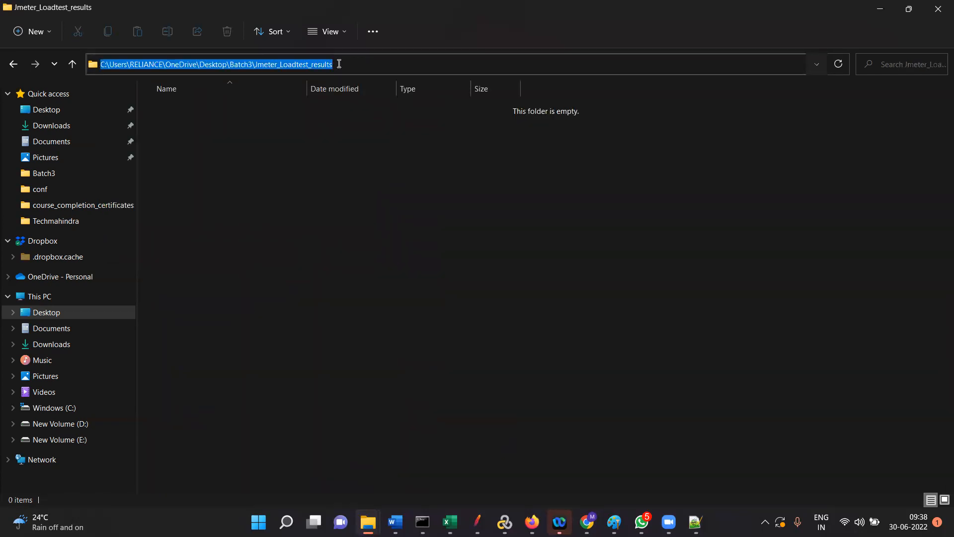
# Switch to Notepad++ and replace the [Path to web report folder] placeholder with the copied Jmeter_Loadtest_results path.
pyautogui.hotkey('alt', 'Tab')
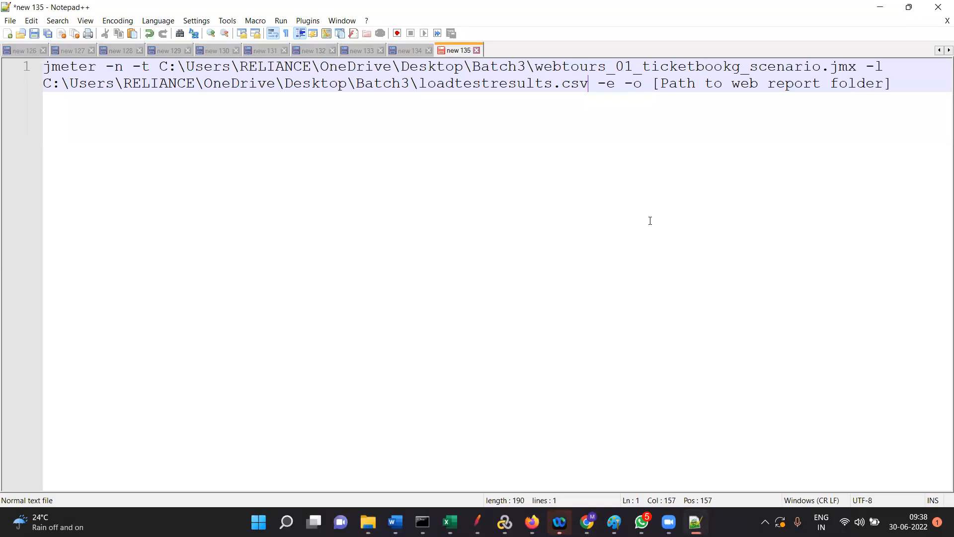
pyautogui.moveTo(892, 84); pyautogui.dragTo(654, 85)
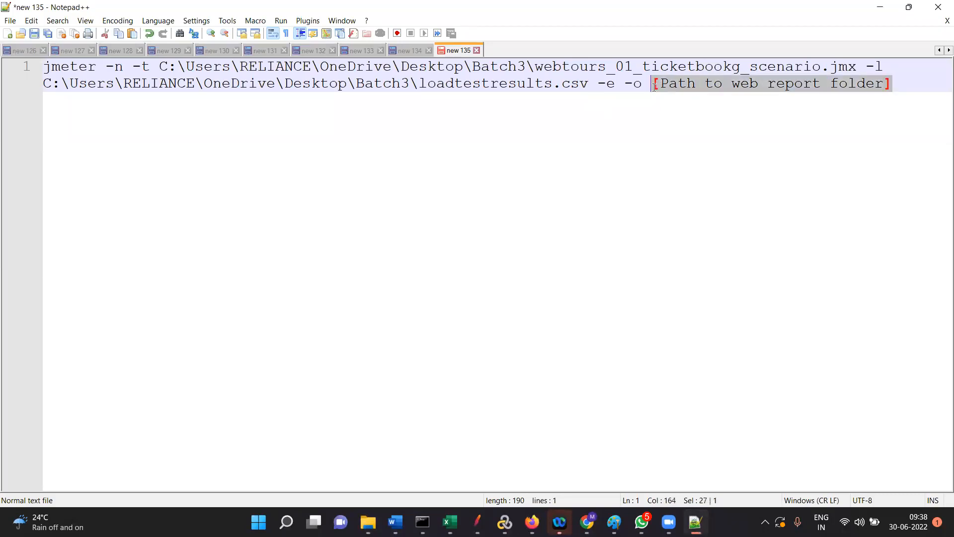
pyautogui.hotkey('ctrl', 'v')
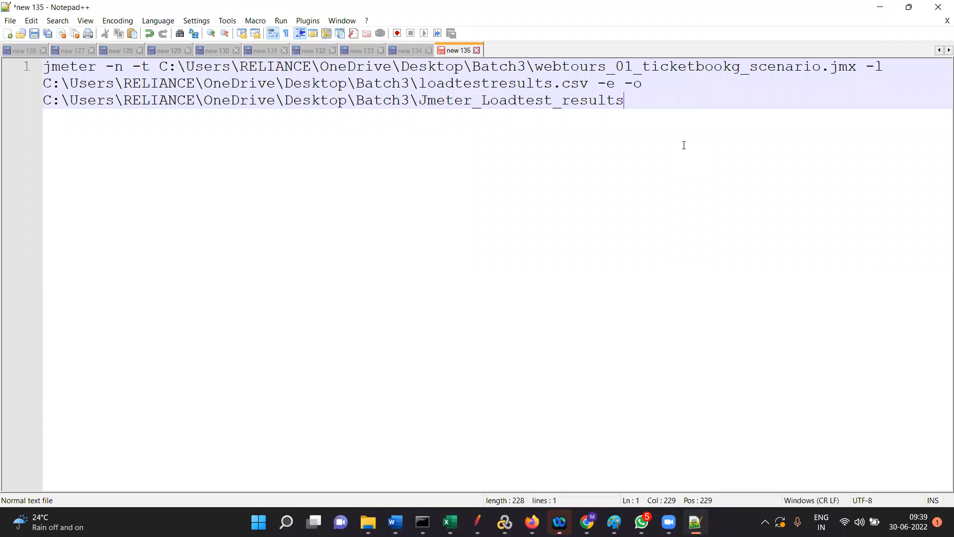
# Copy the complete jmeter command from the note and open a Command Prompt window.
pyautogui.hotkey('ctrl', 'a')
pyautogui.press('super+c')
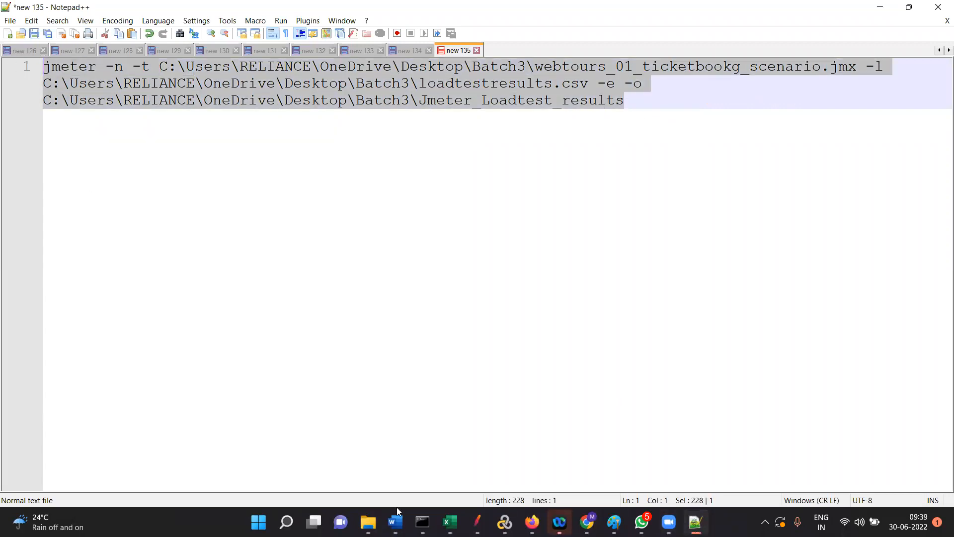
pyautogui.press('super+s')
pyautogui.write('cmd')
pyautogui.press('Return')
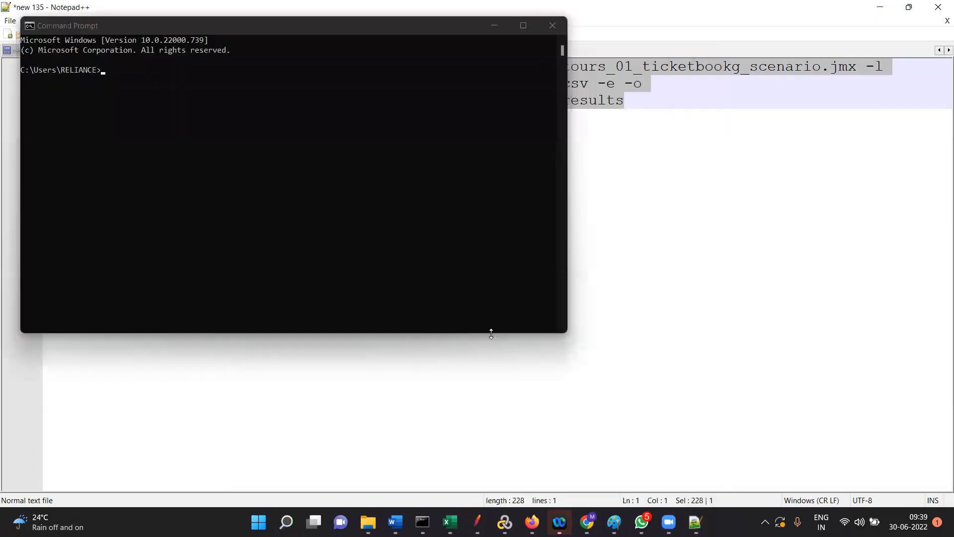
# Paste the copied jmeter command into the Command Prompt, run it, and maximize the window to follow the run.
pyautogui.press('Right')
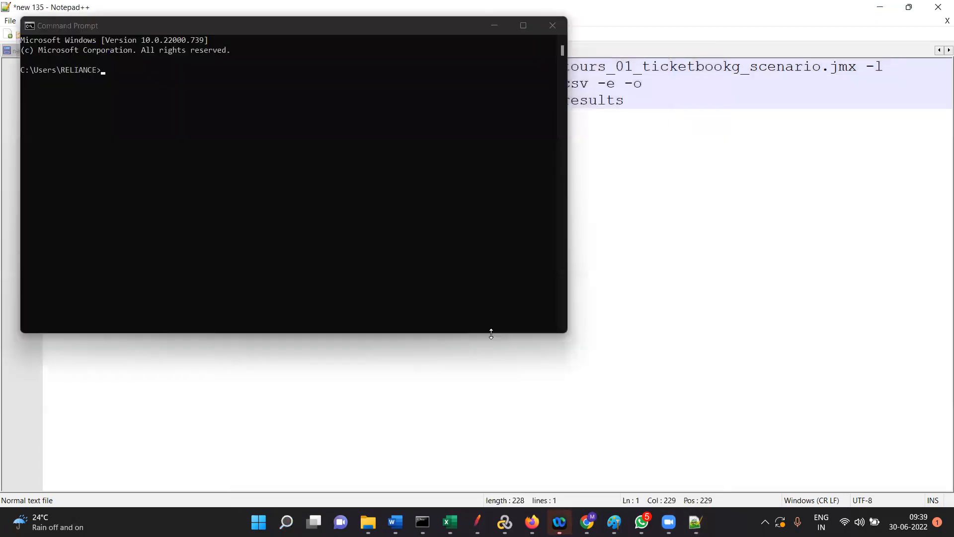
pyautogui.rightClick(104, 73)
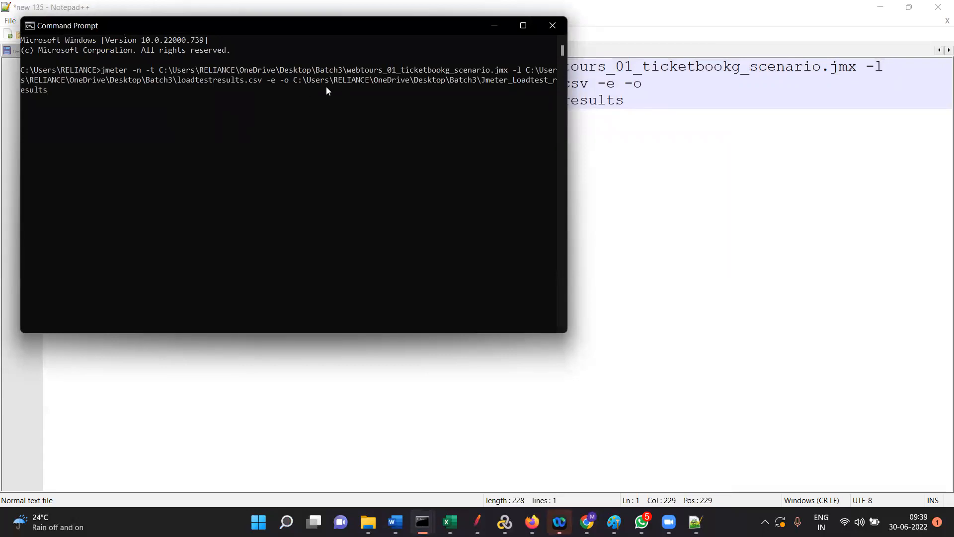
pyautogui.press('Return')
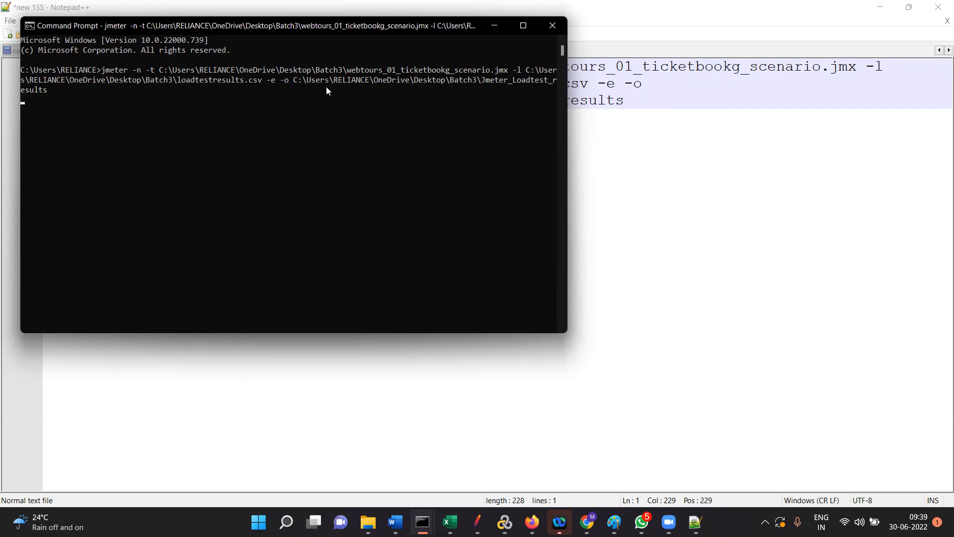
pyautogui.click(523, 25)
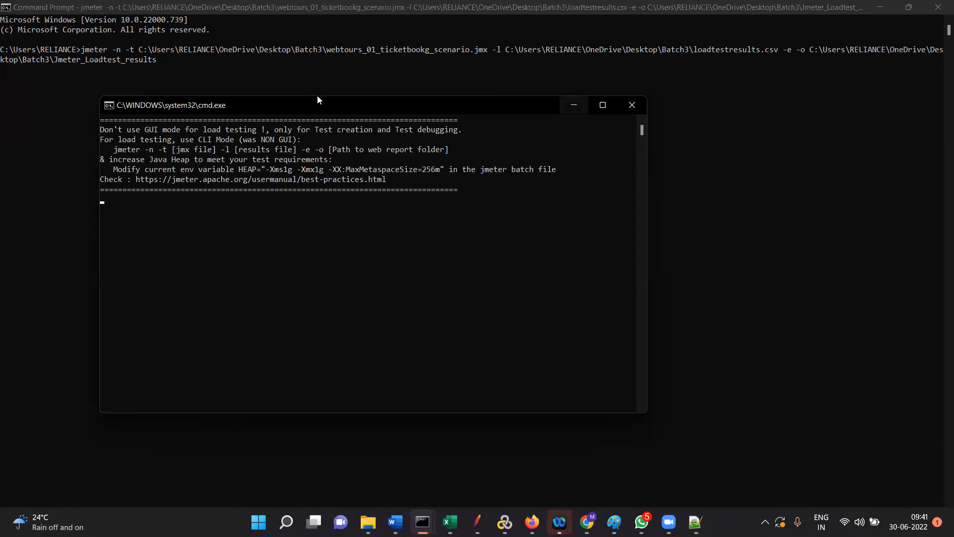
pyautogui.click(117, 84)
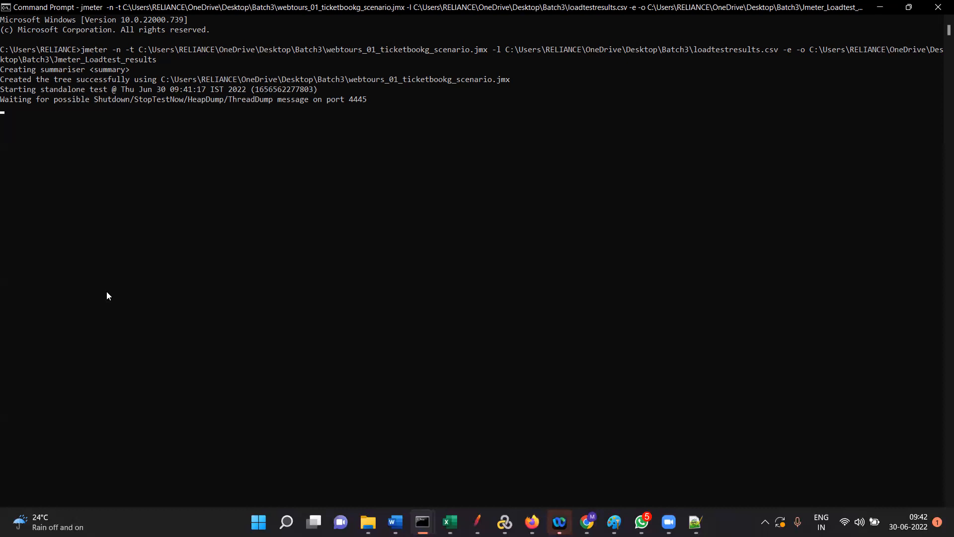
# Switch to Apache JMeter and look through the listeners that can be added to the Loadtest thread group.
pyautogui.hotkey('alt', 'Tab')
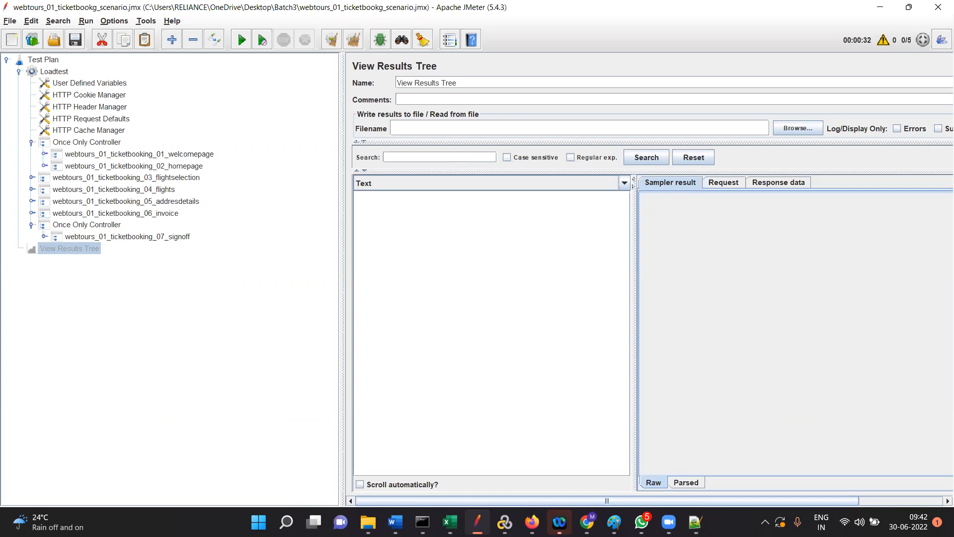
pyautogui.rightClick(735, 522)
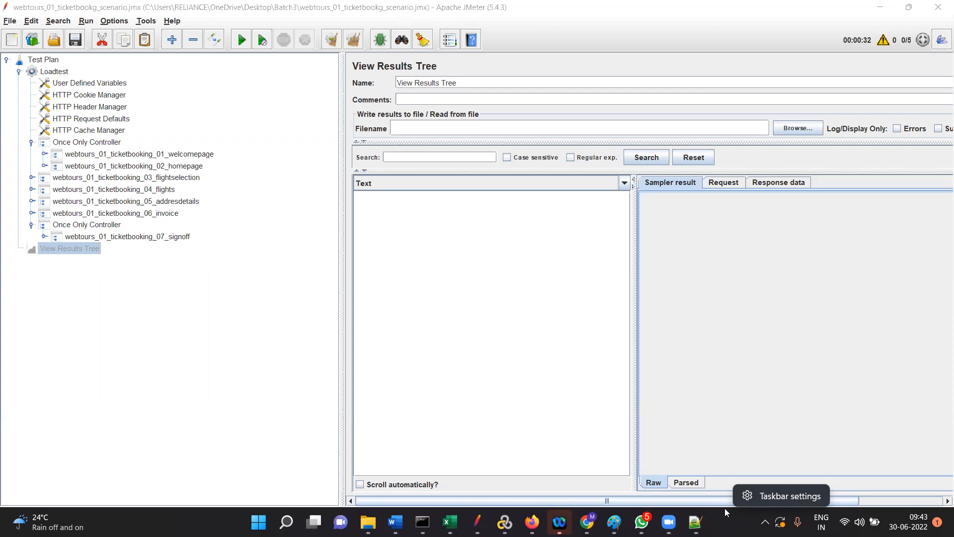
pyautogui.click(880, 7)
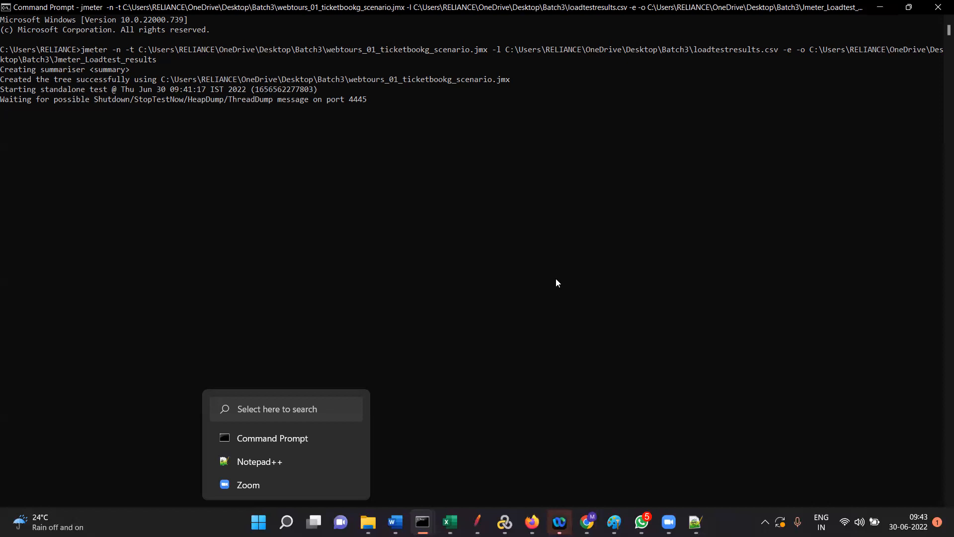
pyautogui.click(477, 521)
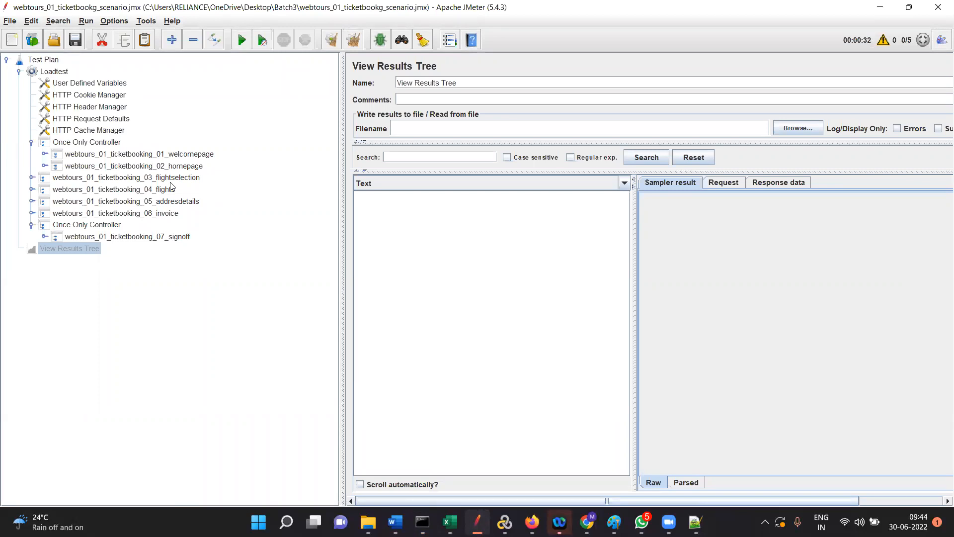
pyautogui.rightClick(59, 74)
pyautogui.moveTo(172, 82)
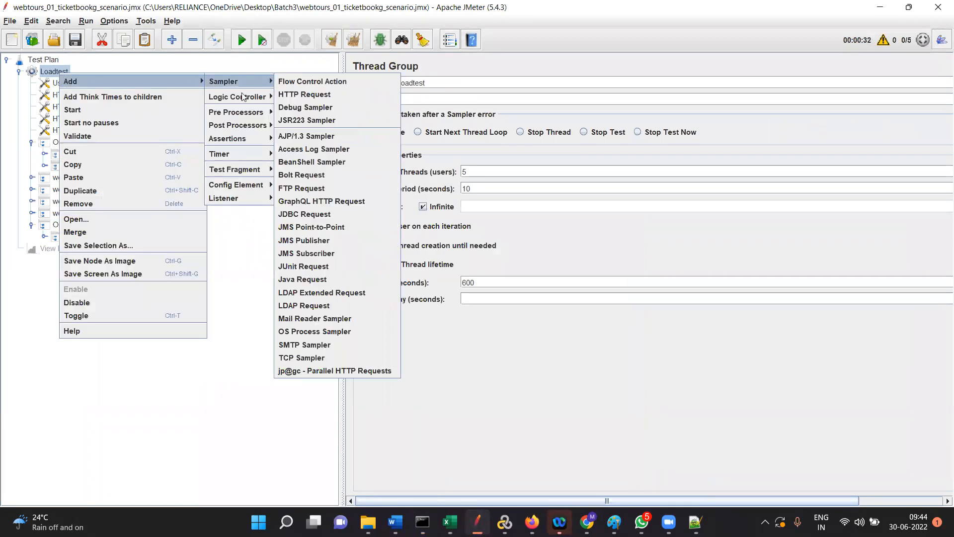
pyautogui.moveTo(226, 197)
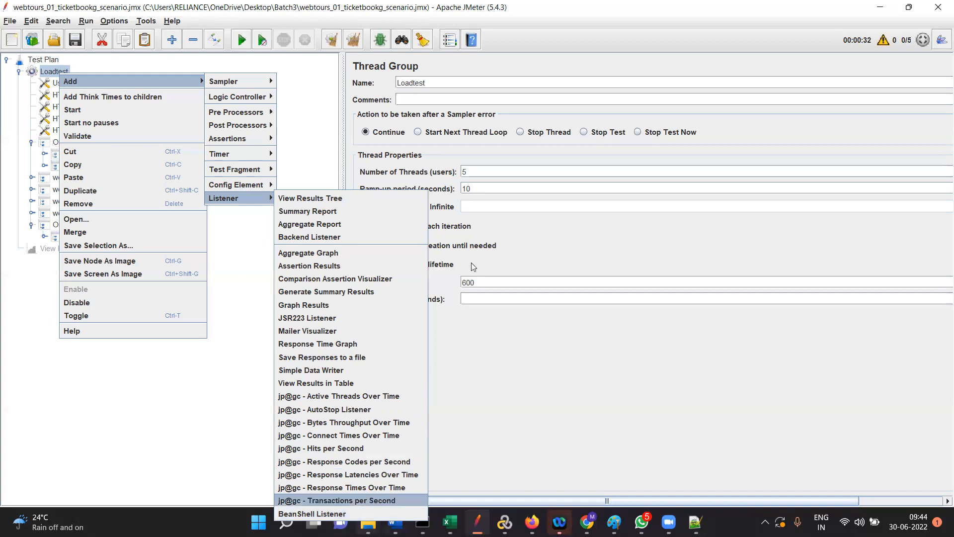
pyautogui.hotkey('alt', 'Tab')
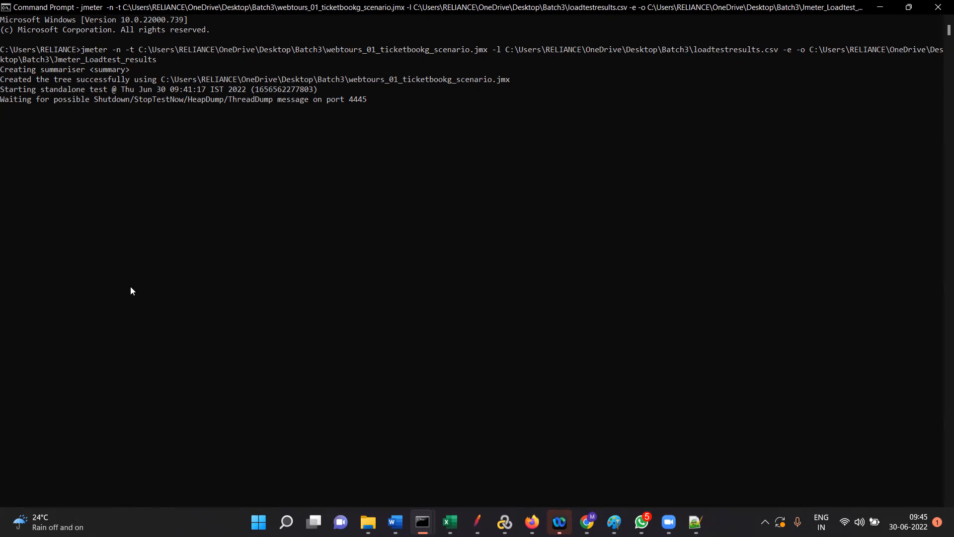
# Examine the View Results Tree listener in the JMeter test plan and its context options, and return to the Command Prompt.
pyautogui.hotkey('alt', 'Tab')
pyautogui.click(82, 248)
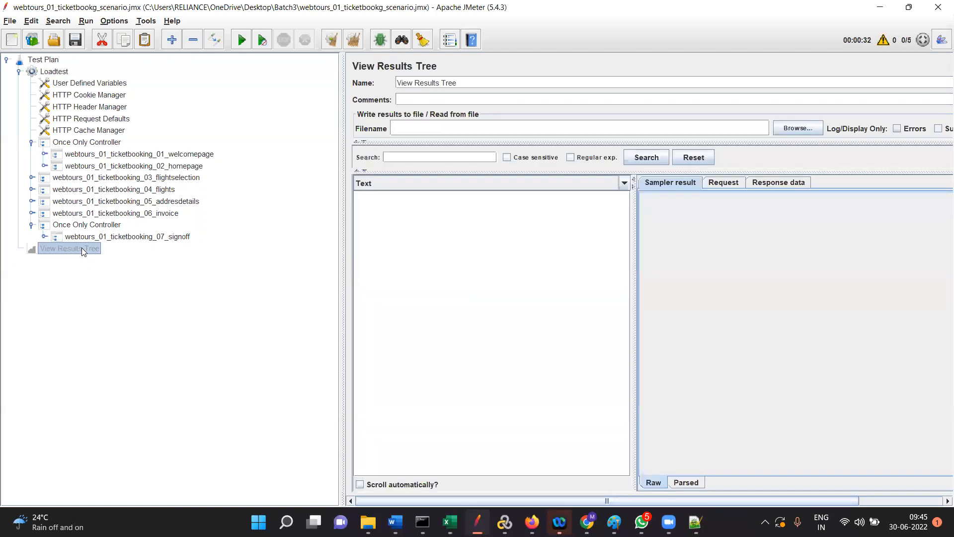
pyautogui.rightClick(82, 249)
pyautogui.click(256, 304)
pyautogui.click(477, 521)
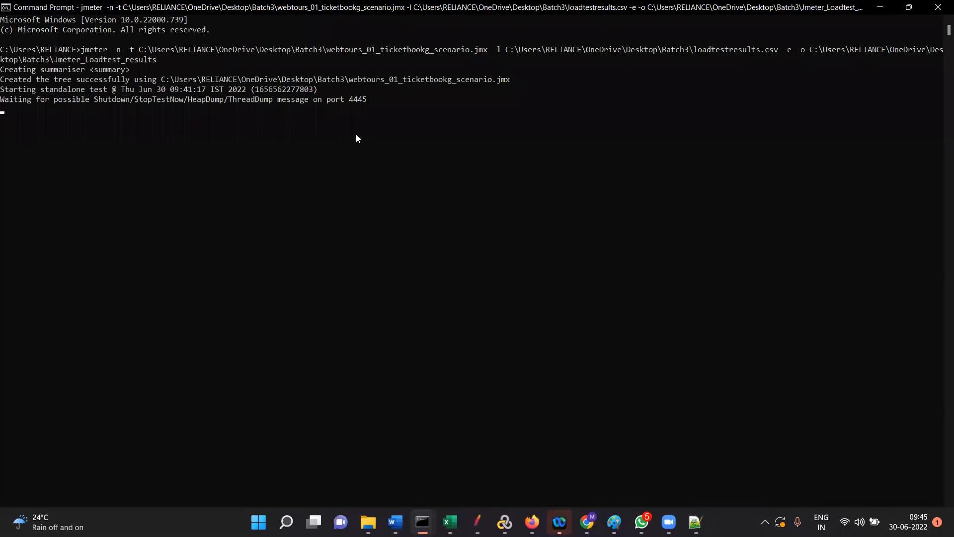
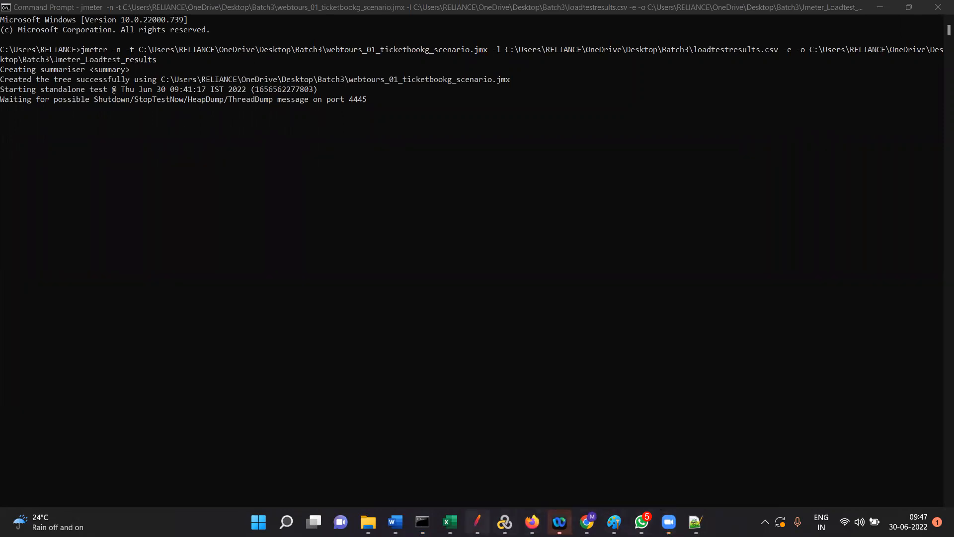
pyautogui.click(477, 522)
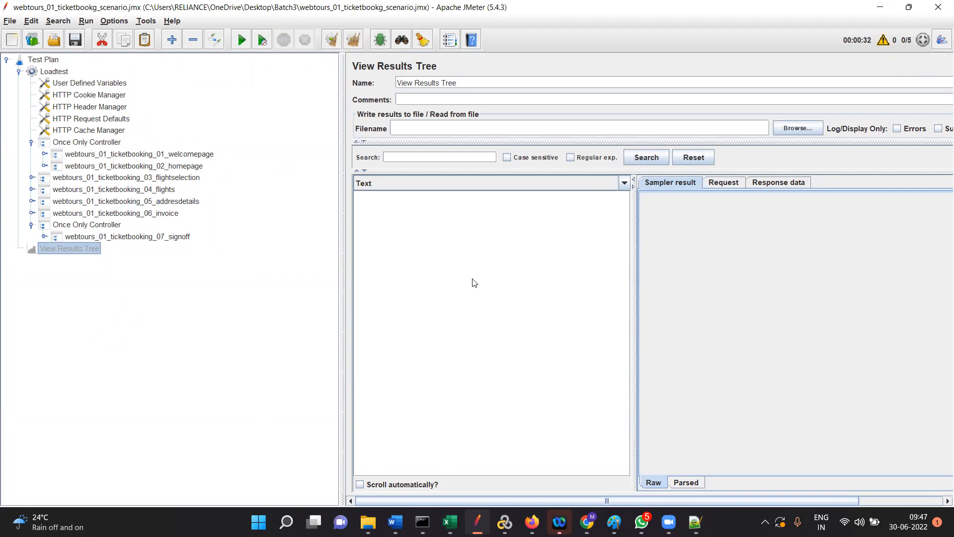
pyautogui.click(886, 4)
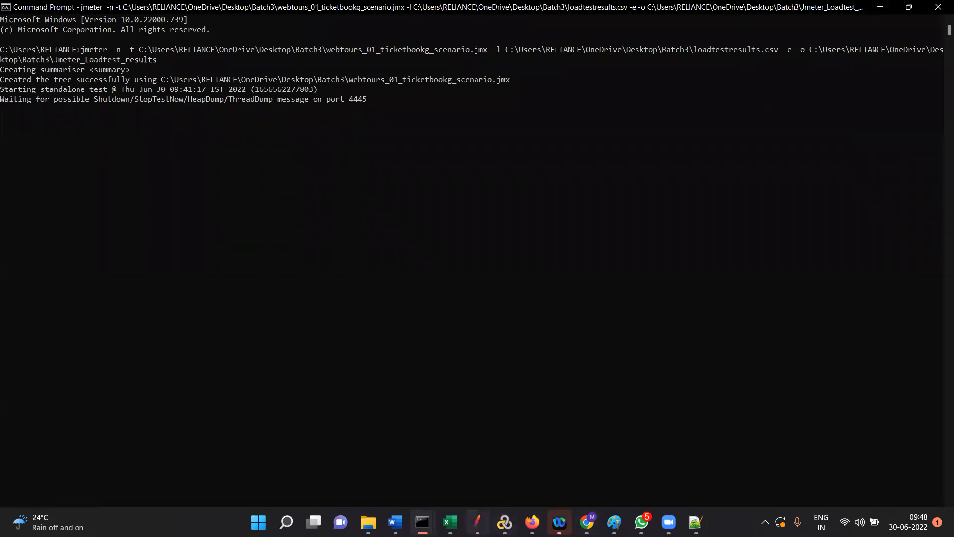
pyautogui.click(477, 522)
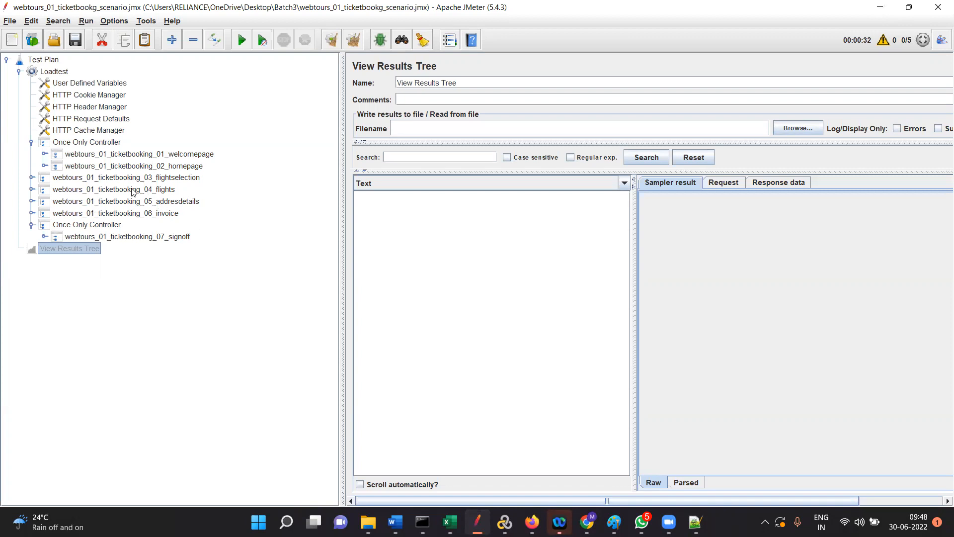
pyautogui.click(880, 7)
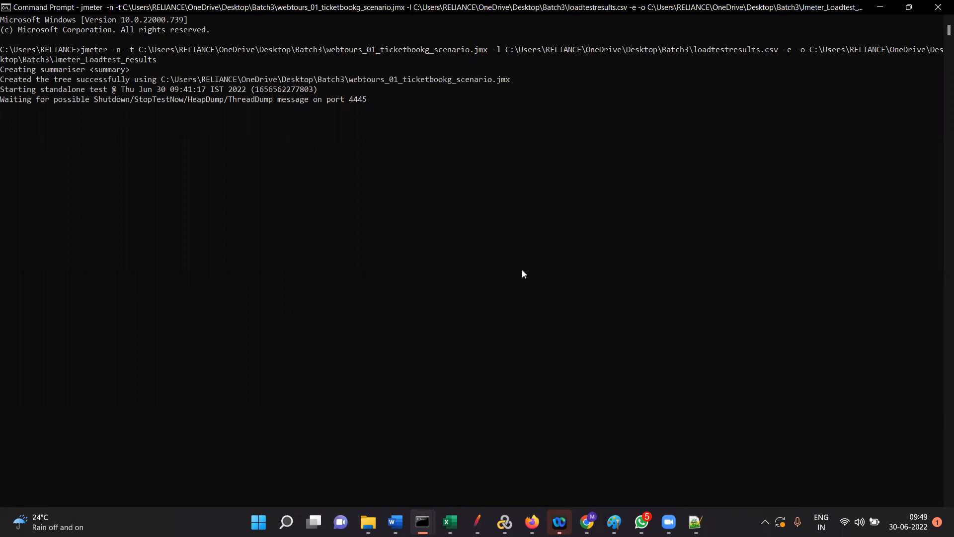
pyautogui.click(477, 521)
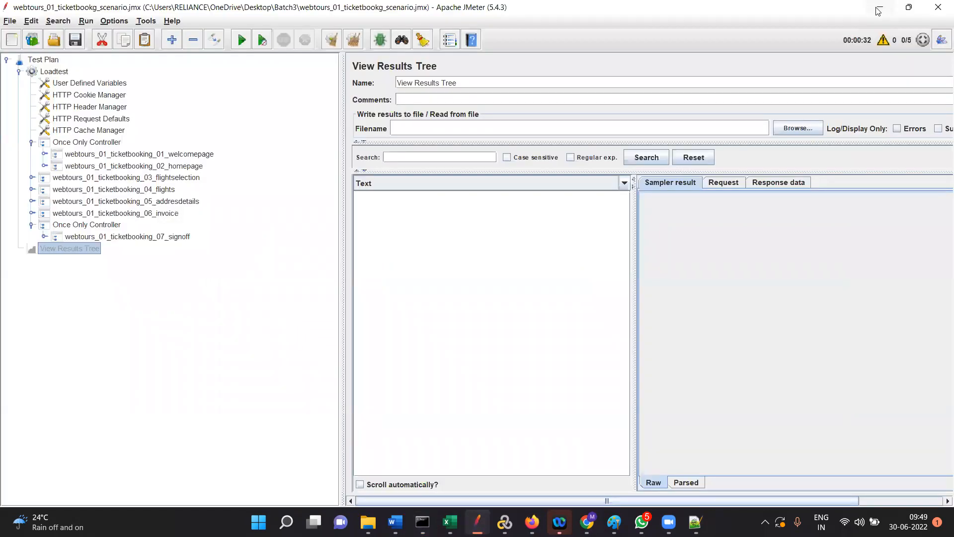
# Return to the Command Prompt and wait for the load test run to finish.
pyautogui.click(877, 7)
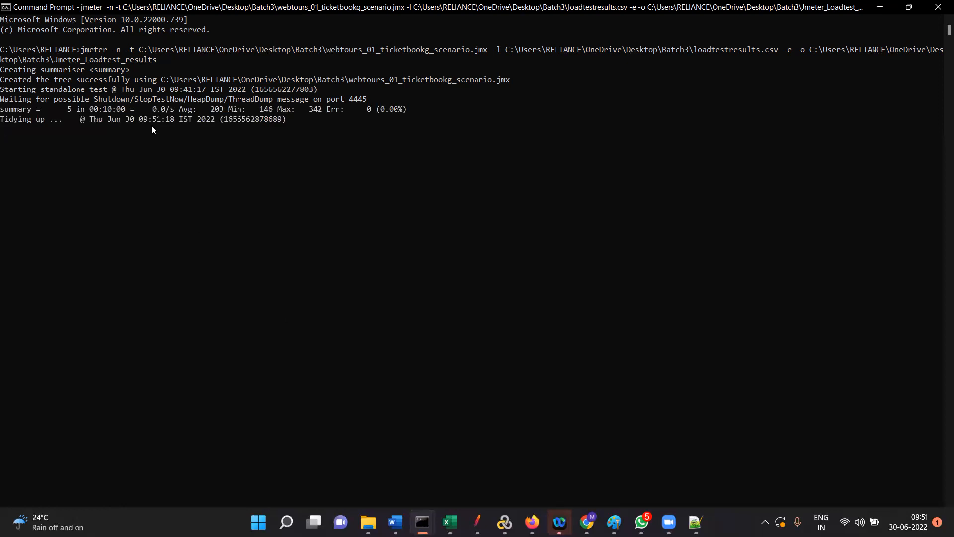
pyautogui.press('Return')
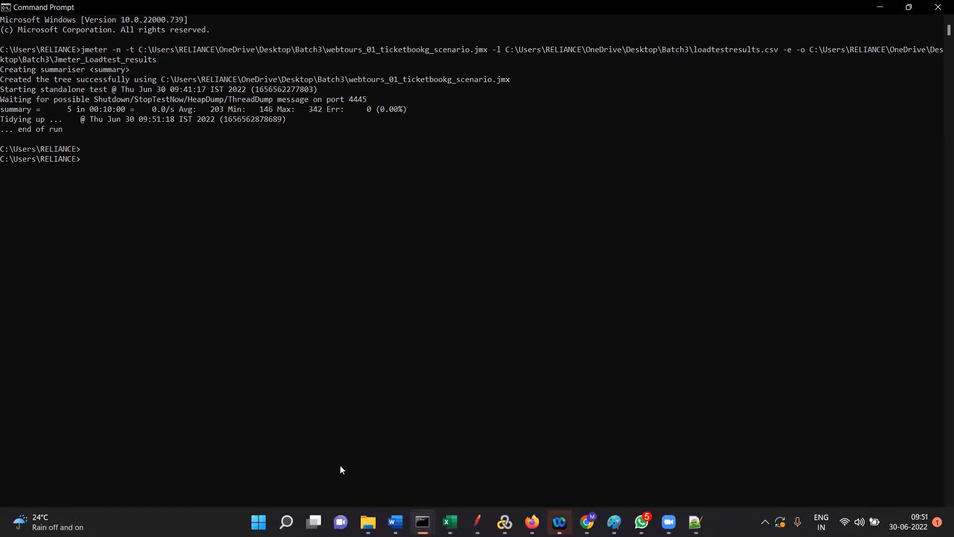
# Open index.html from the Jmeter_Loadtest_results folder and review the report down to its per-request response time statistics.
pyautogui.hotkey('alt', 'Tab')
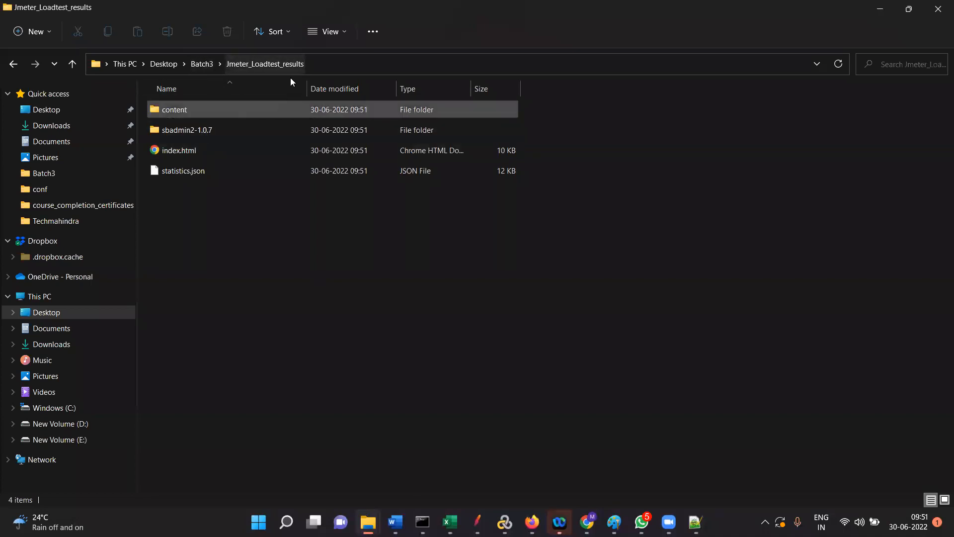
pyautogui.click(193, 151)
pyautogui.doubleClick(193, 150)
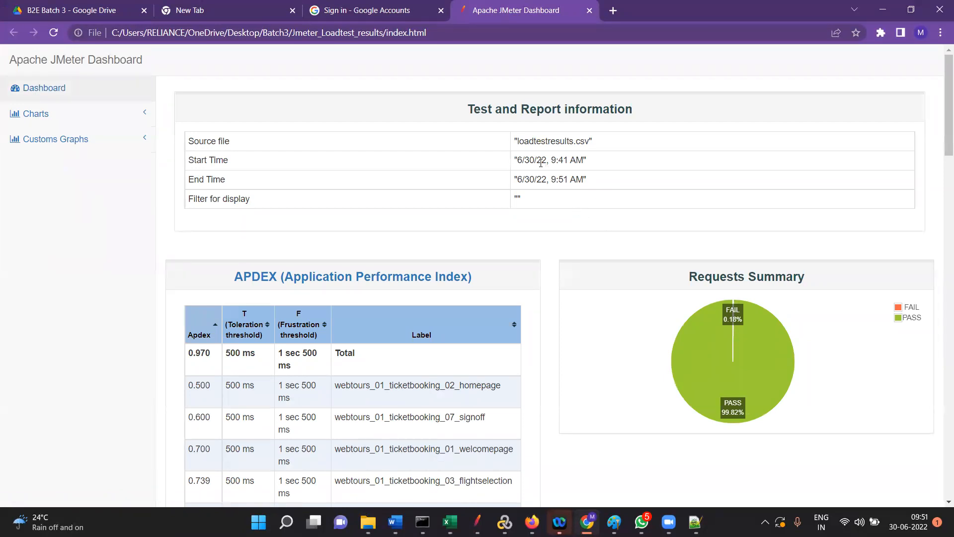
pyautogui.scroll(-5, 571, 207)
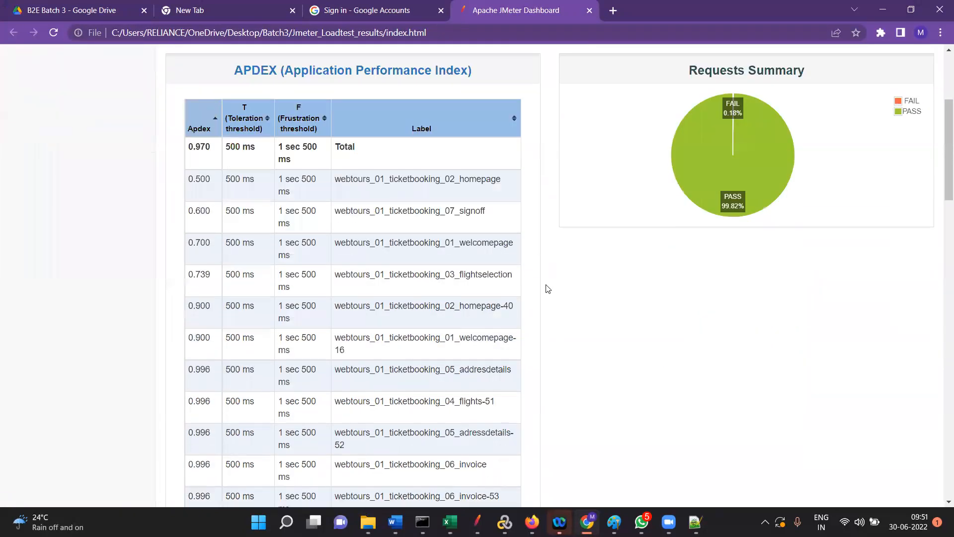
pyautogui.scroll(-15, 432, 207)
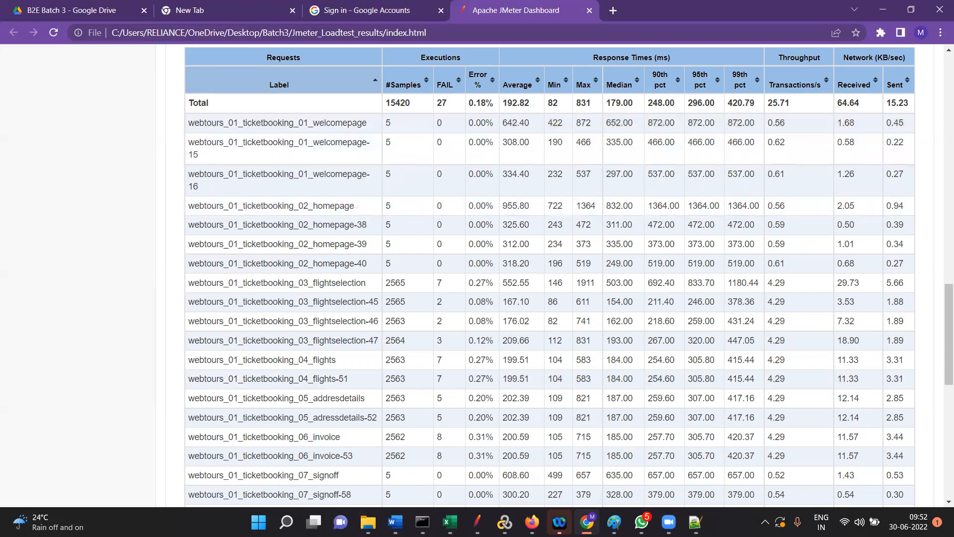
# Switch to Apache JMeter and examine the webtours_01_ticketbooking_01_welcomepage transaction controller and its -15 and -16 HTTP requests.
pyautogui.click(474, 519)
pyautogui.click(44, 154)
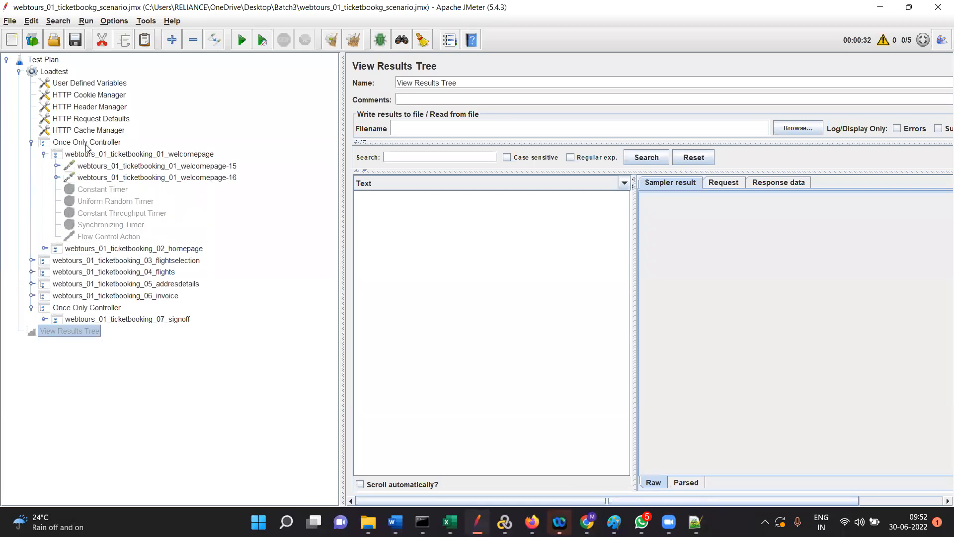
pyautogui.click(91, 155)
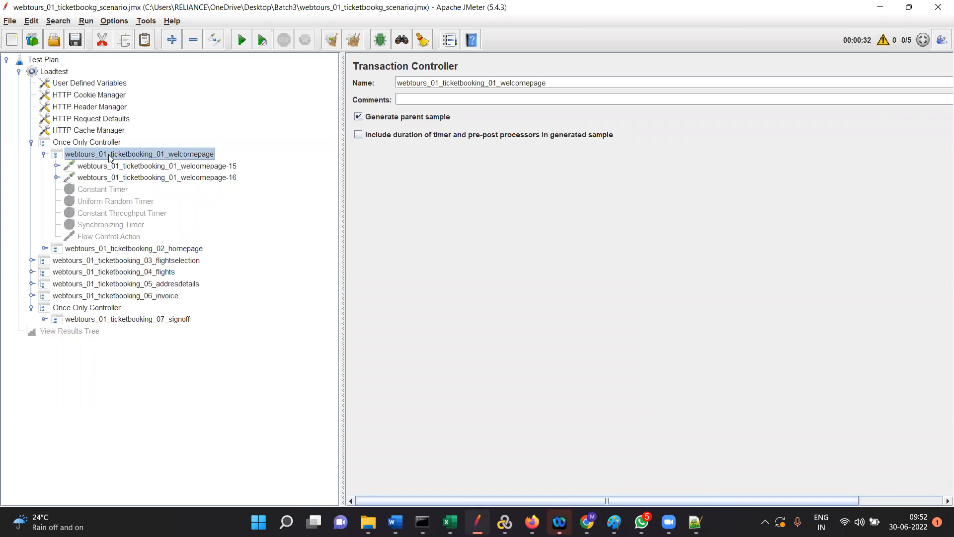
pyautogui.click(109, 168)
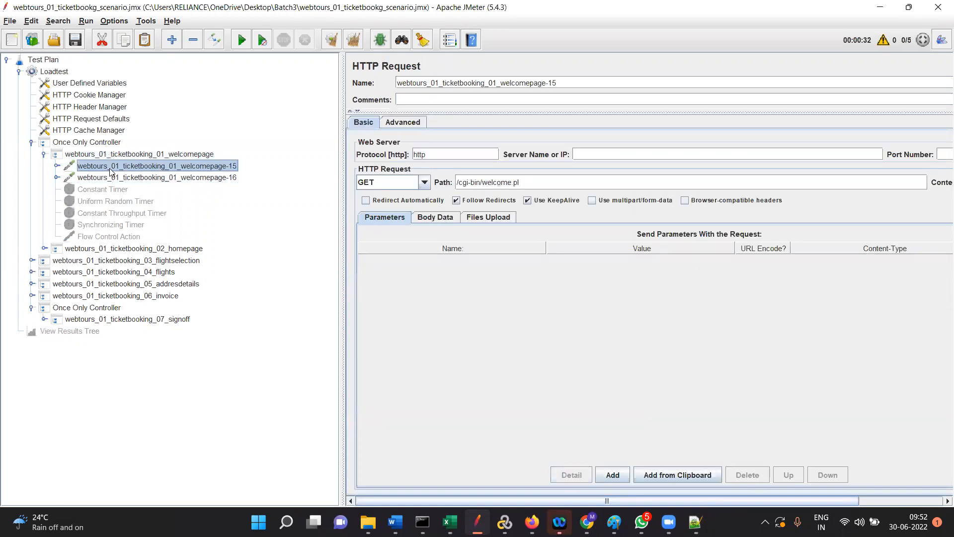
pyautogui.click(113, 179)
pyautogui.click(117, 170)
pyautogui.click(120, 179)
pyautogui.click(122, 155)
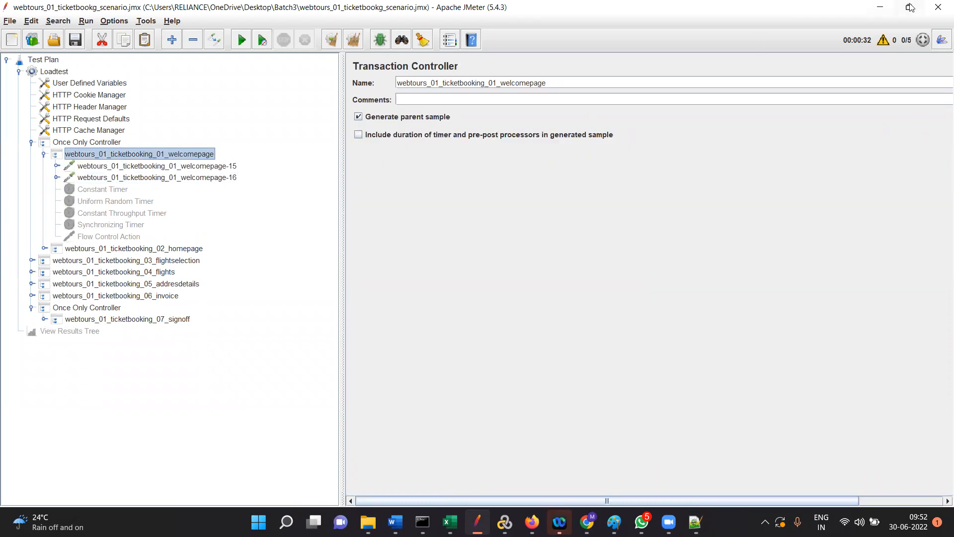
# Return to the report and compare the welcomepage and homepage transaction rows with their child requests, glancing through the error tables.
pyautogui.click(877, 8)
pyautogui.moveTo(324, 122); pyautogui.dragTo(357, 123)
pyautogui.moveTo(220, 142); pyautogui.dragTo(252, 173)
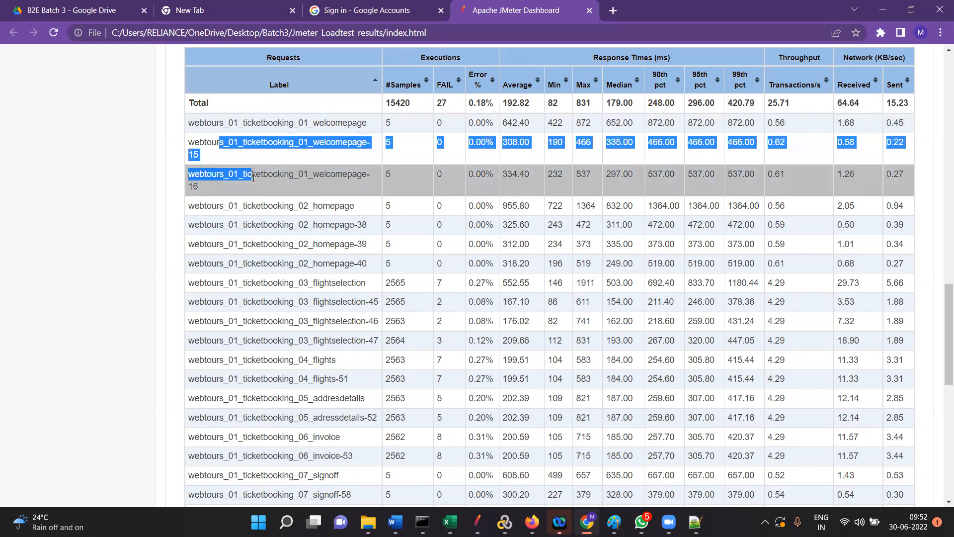
pyautogui.moveTo(263, 206); pyautogui.dragTo(350, 205)
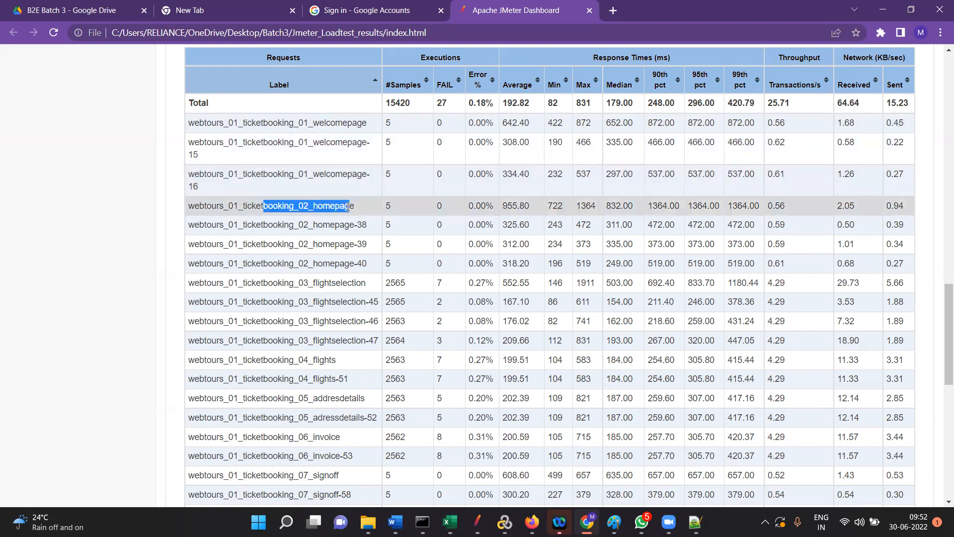
pyautogui.moveTo(285, 225); pyautogui.dragTo(374, 252)
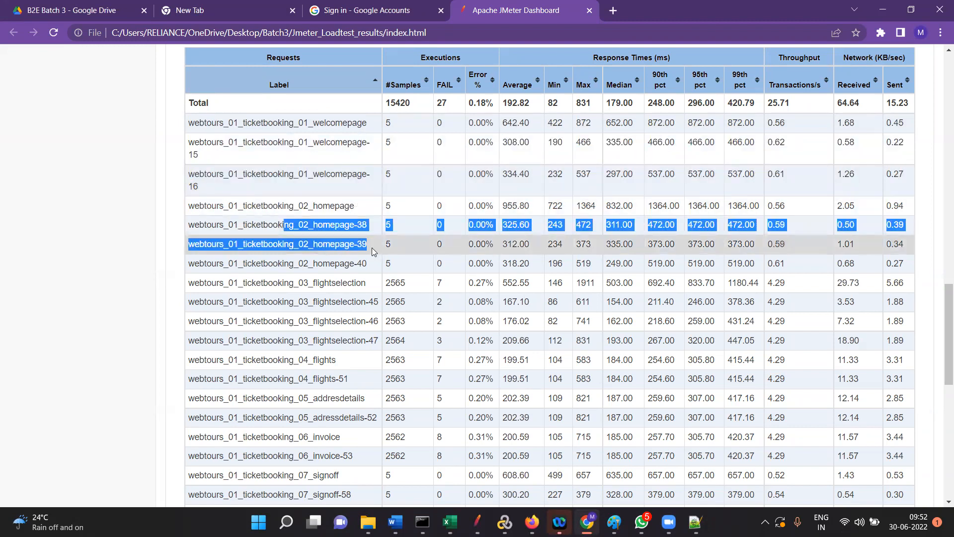
pyautogui.scroll(-9, 363, 249)
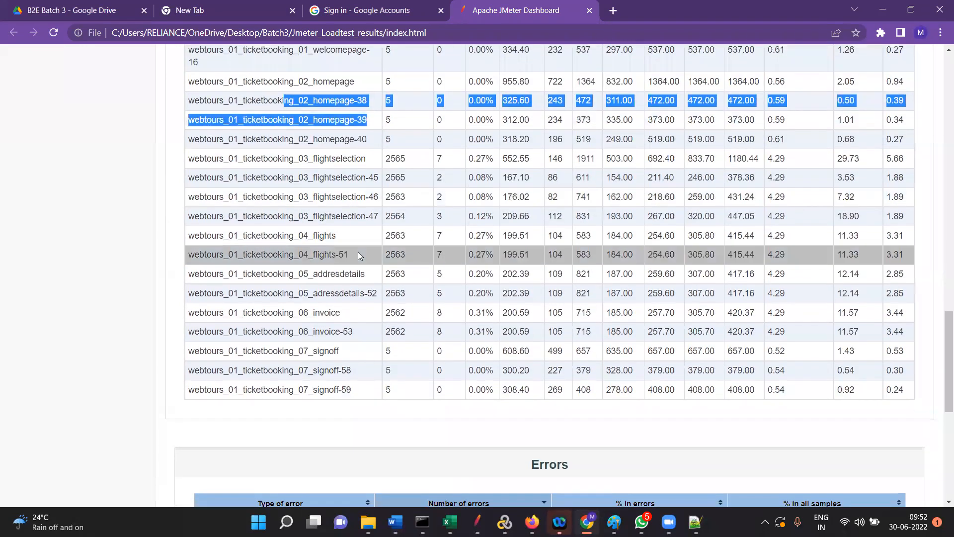
pyautogui.scroll(-2, 356, 259)
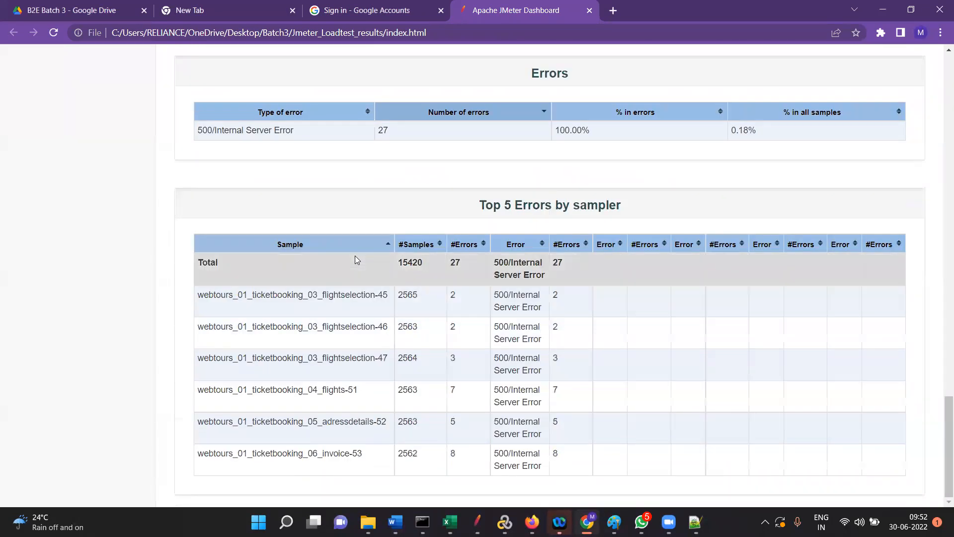
pyautogui.scroll(10, 364, 264)
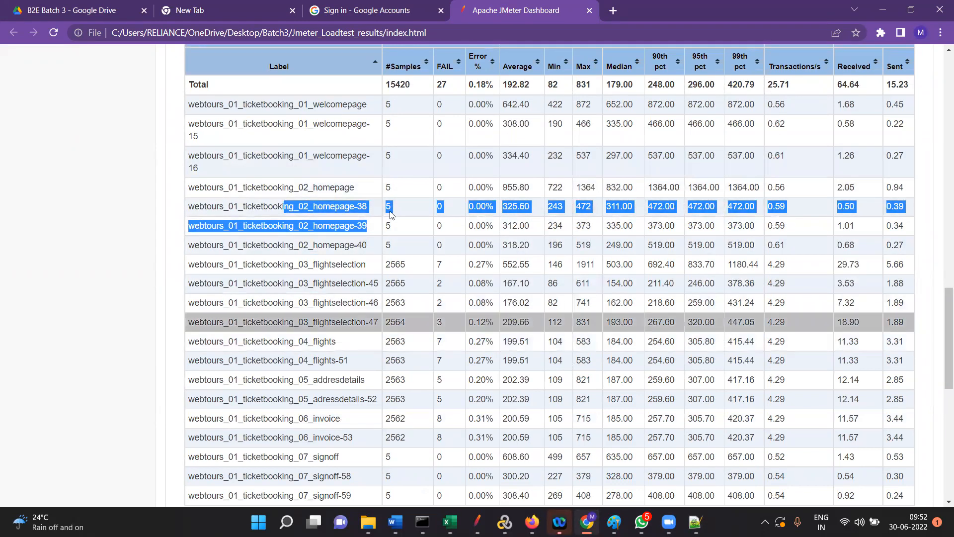
# Examine the sample counts of the welcomepage, homepage and flightselection transactions in the report's statistics table.
pyautogui.moveTo(368, 104); pyautogui.dragTo(187, 84)
pyautogui.moveTo(356, 191); pyautogui.dragTo(180, 189)
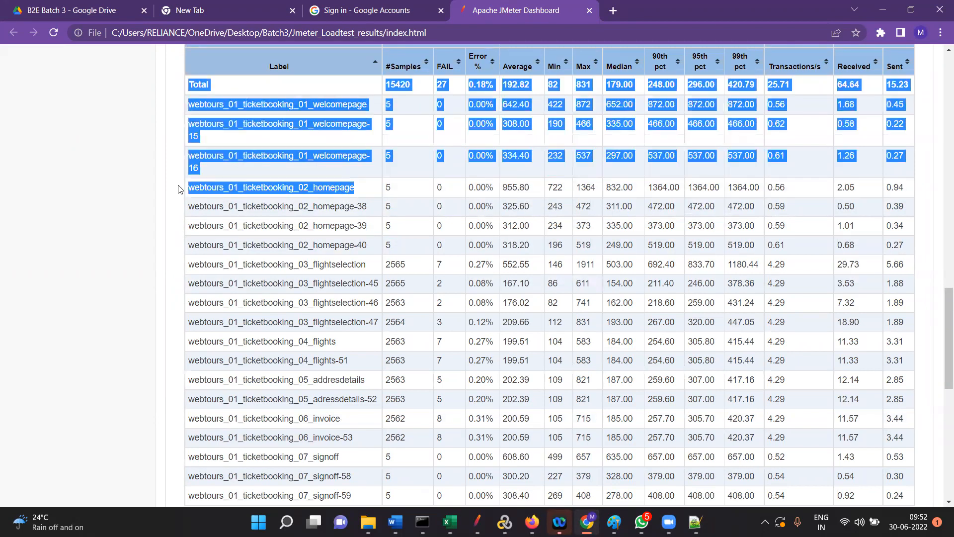
pyautogui.moveTo(372, 264); pyautogui.dragTo(201, 281)
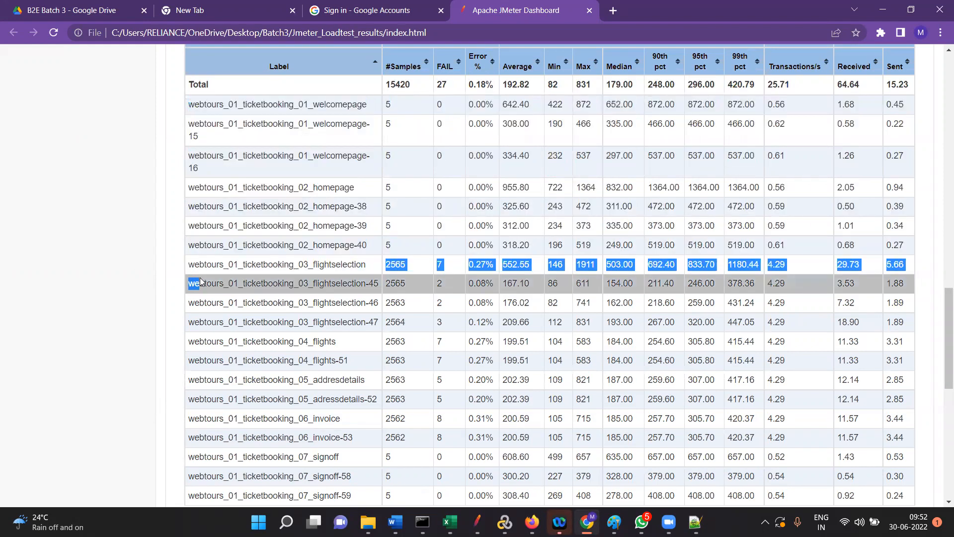
pyautogui.tripleClick(403, 105)
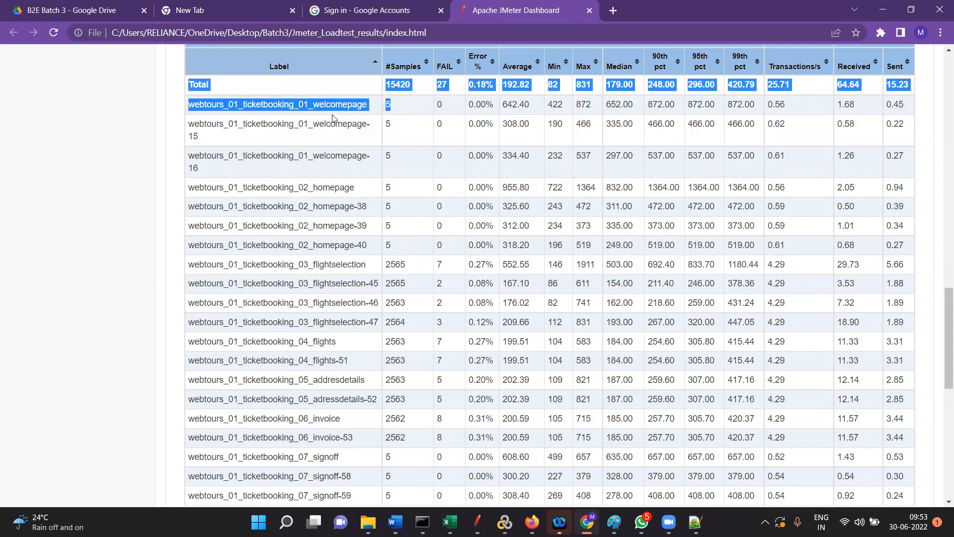
pyautogui.click(401, 104)
pyautogui.moveTo(348, 107); pyautogui.dragTo(342, 106)
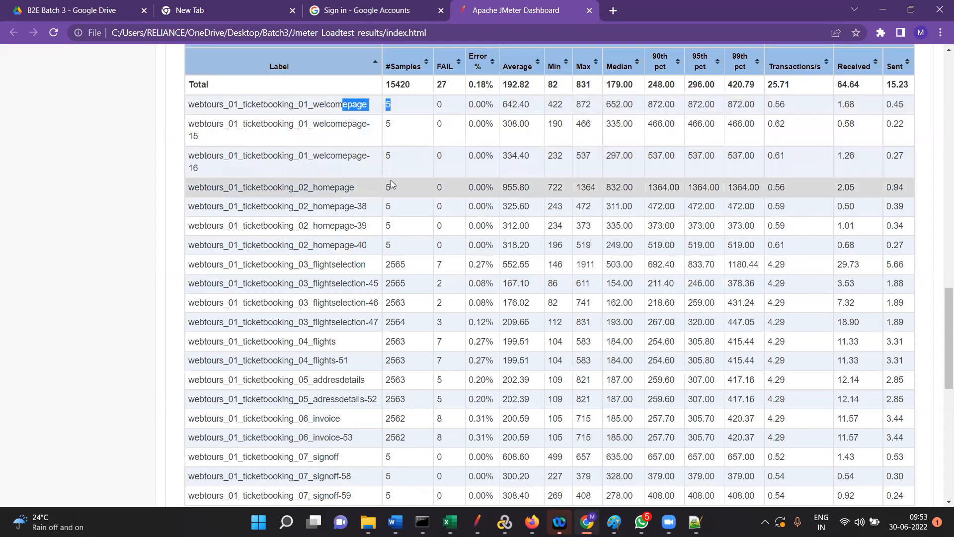
pyautogui.moveTo(398, 188); pyautogui.dragTo(303, 178)
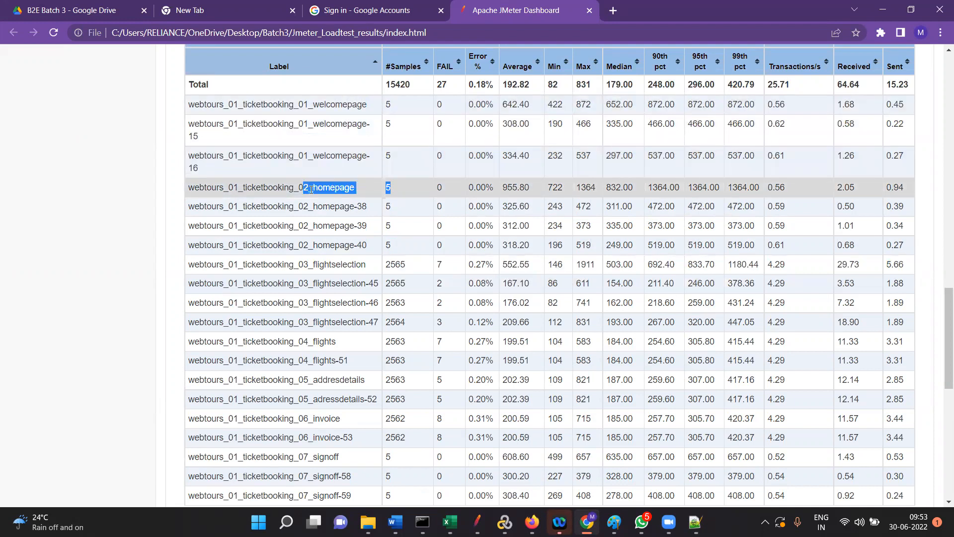
# Switch to Apache JMeter, check the Loadtest thread group's user count, and expand the group to see its controllers.
pyautogui.click(477, 522)
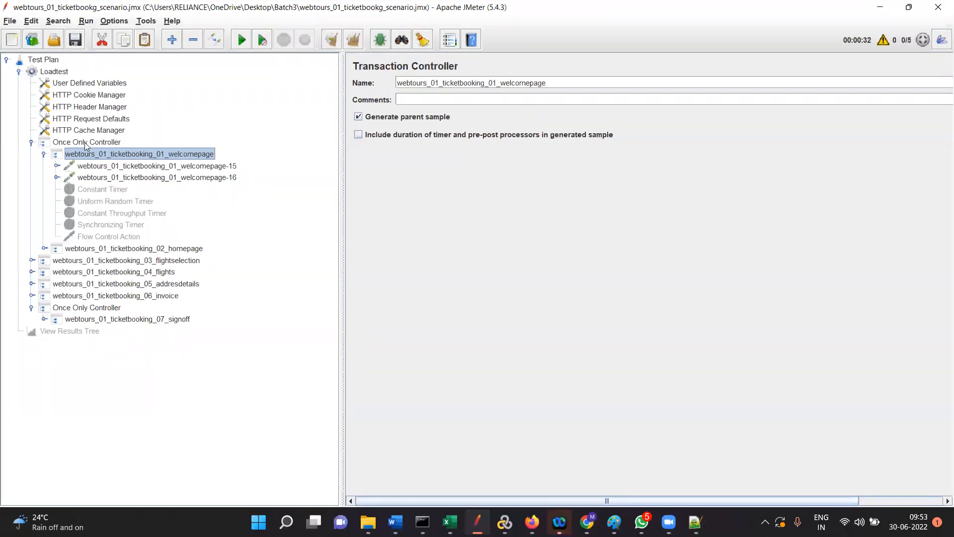
pyautogui.click(86, 143)
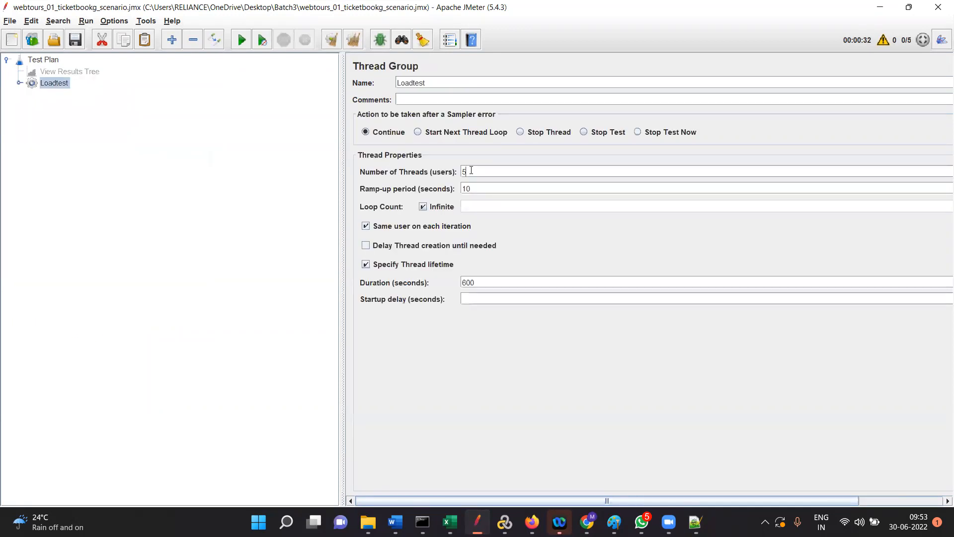
pyautogui.click(20, 83)
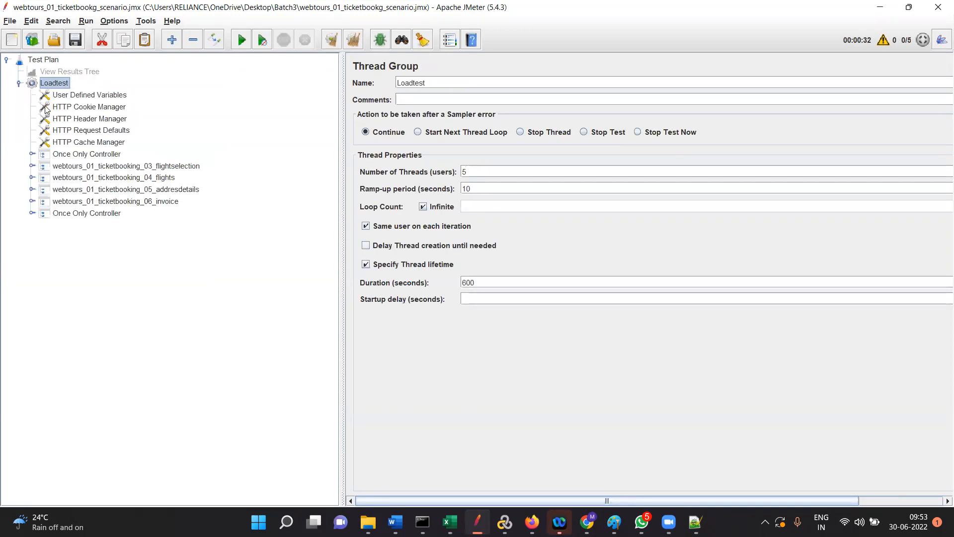
# Return to the report and compare the signoff transaction's sample count with that of the flightselection transaction.
pyautogui.click(880, 7)
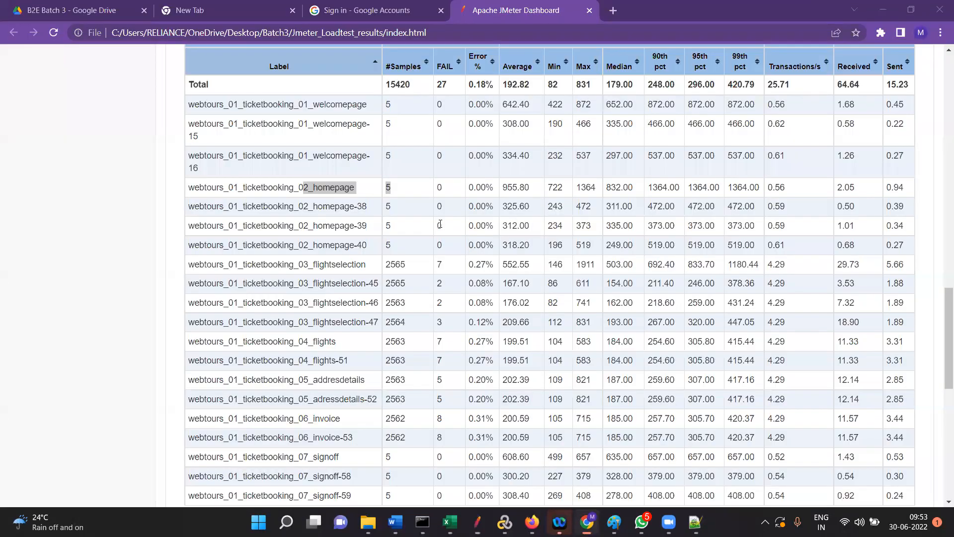
pyautogui.scroll(-1, 426, 237)
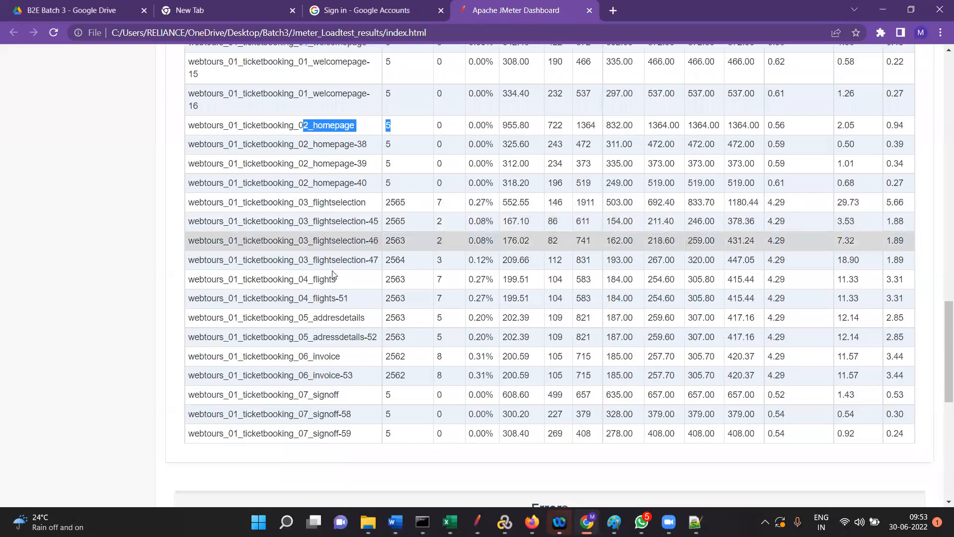
pyautogui.moveTo(391, 397); pyautogui.dragTo(226, 404)
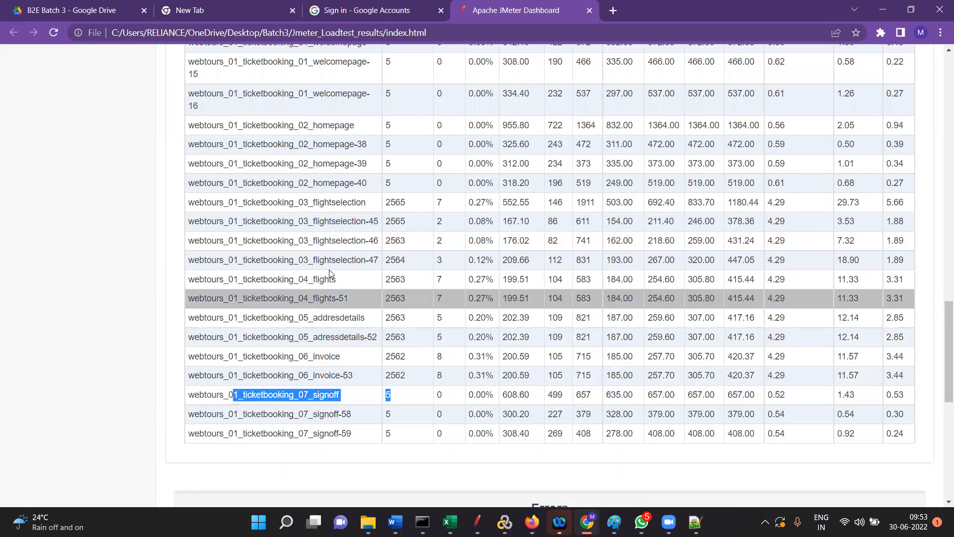
pyautogui.moveTo(409, 199); pyautogui.dragTo(356, 202)
# Review the Errors and Top 5 Errors by sampler tables, and check the failure share in the Requests Summary chart.
pyautogui.scroll(-3, 770, 313)
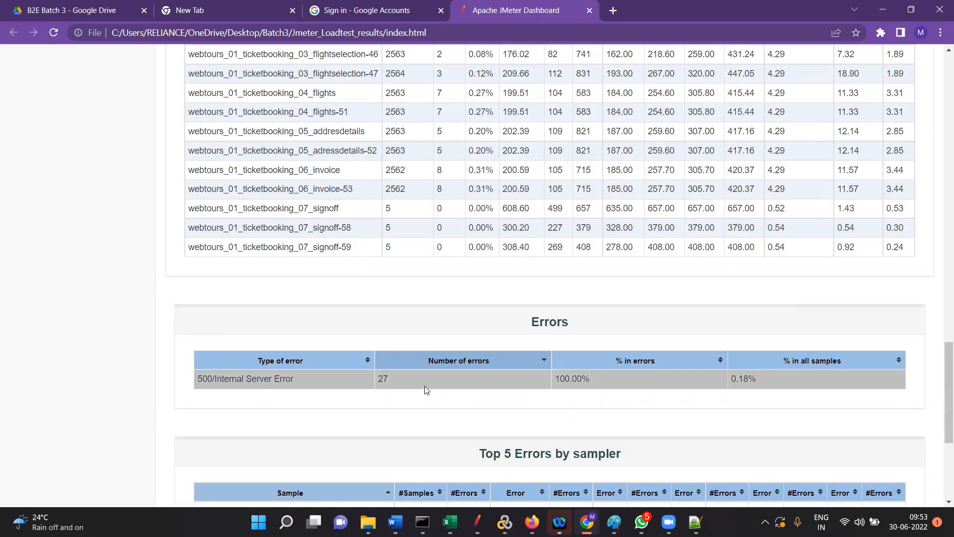
pyautogui.scroll(-4, 293, 379)
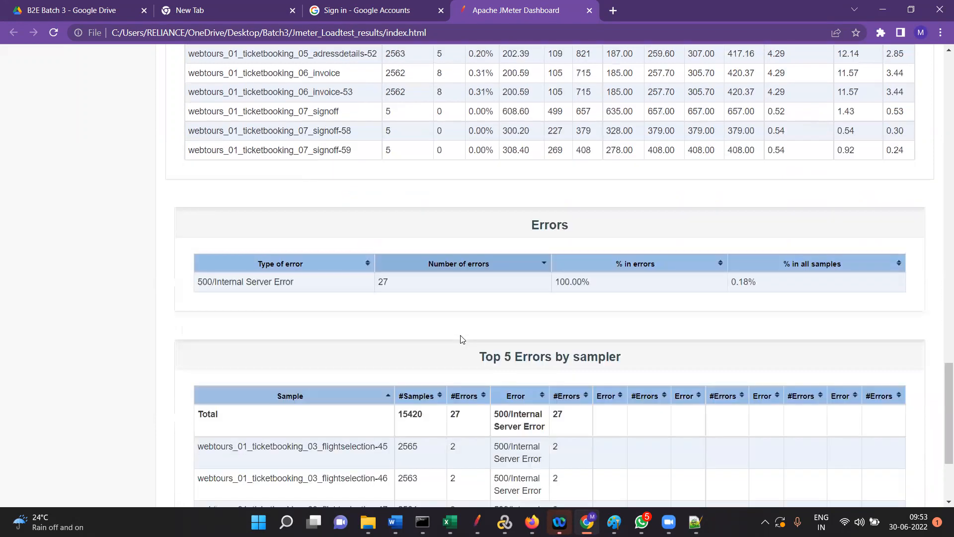
pyautogui.scroll(-1, 447, 262)
pyautogui.scroll(-1, 452, 265)
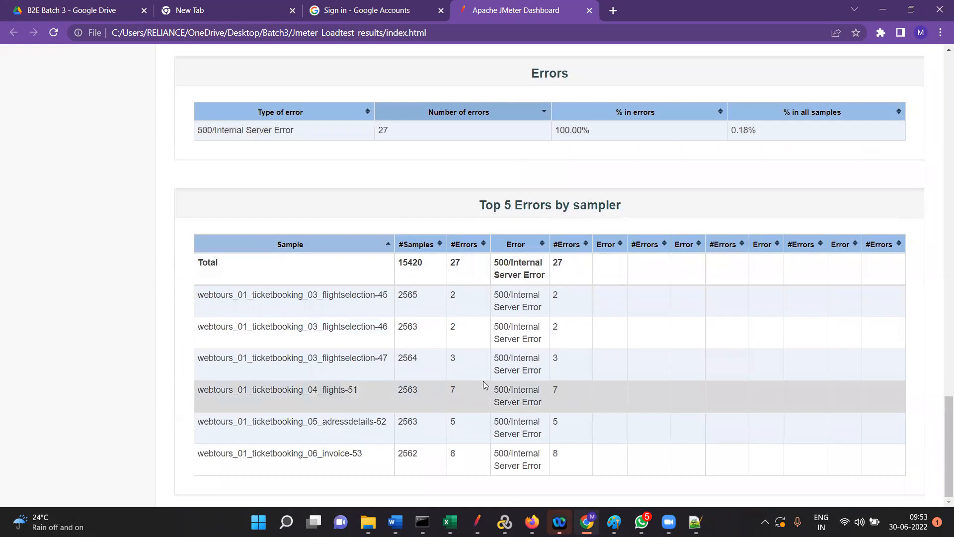
pyautogui.scroll(6, 513, 229)
pyautogui.scroll(20, 513, 229)
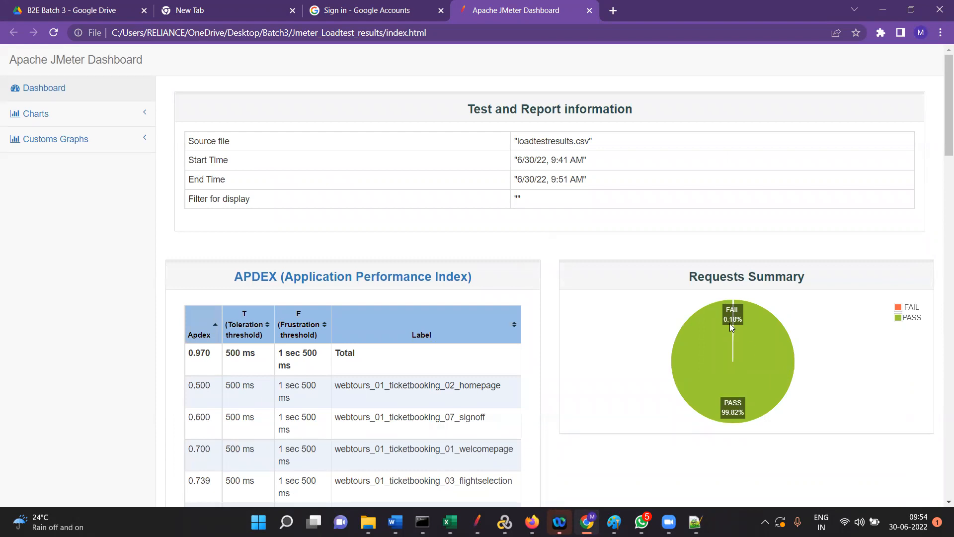
# Look over the report's chart and custom graph categories, and open the Response Times Over Time chart.
pyautogui.click(121, 114)
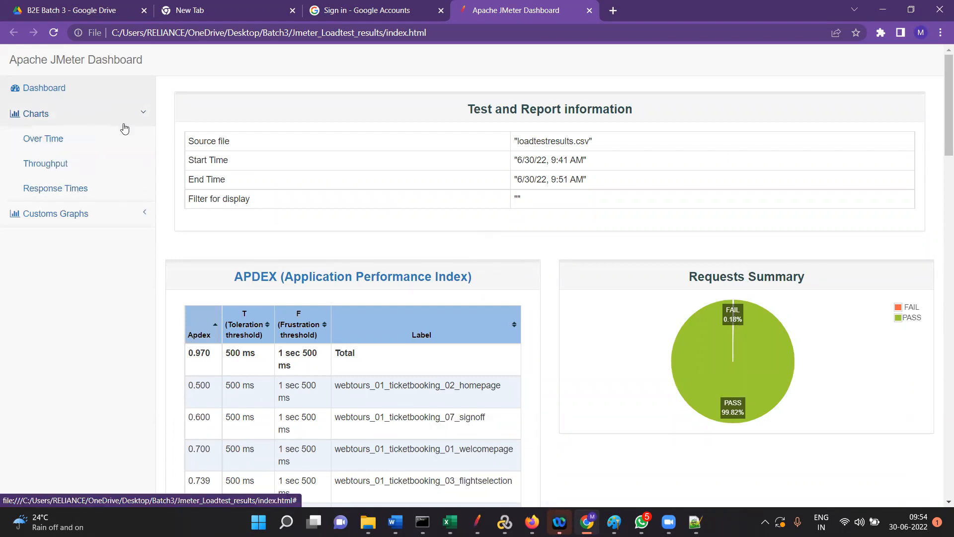
pyautogui.click(99, 216)
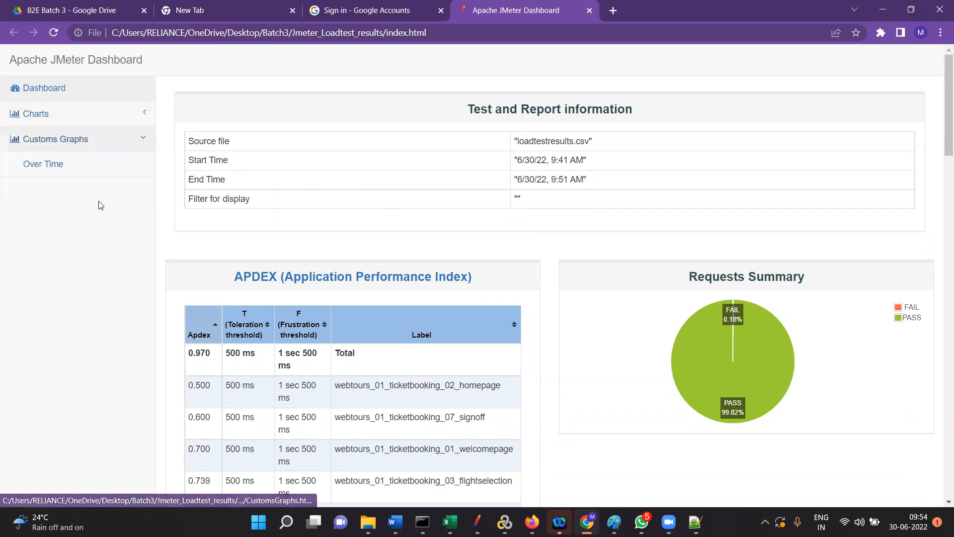
pyautogui.click(89, 117)
pyautogui.click(52, 137)
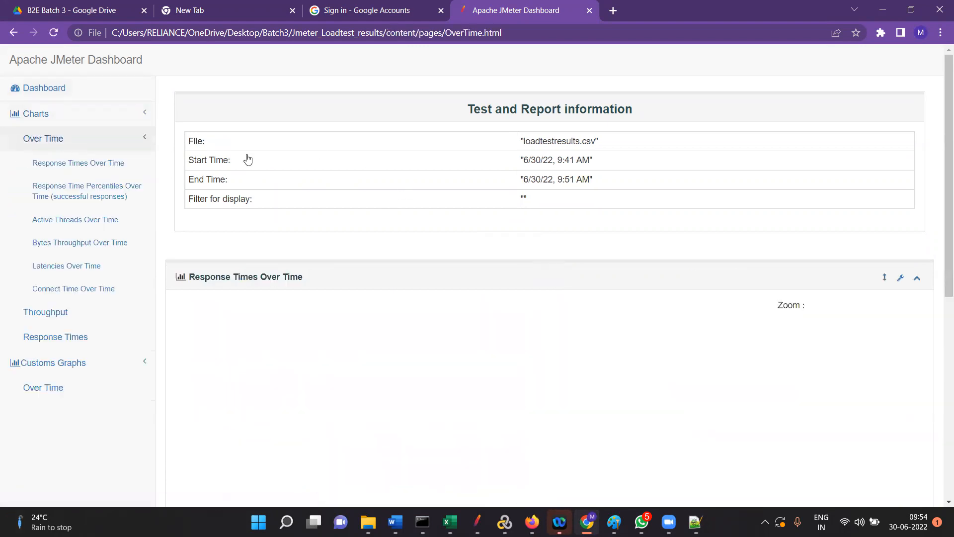
pyautogui.click(61, 168)
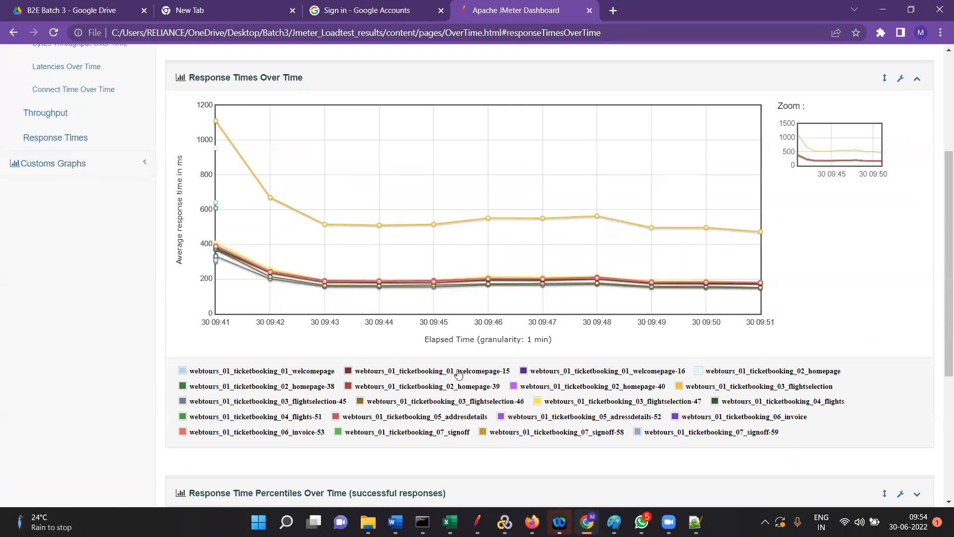
# Hide the numbered welcomepage-15 and -16 and homepage-38, -39 and -40 request series in the Response Times Over Time chart.
pyautogui.click(294, 368)
pyautogui.click(382, 373)
pyautogui.click(317, 373)
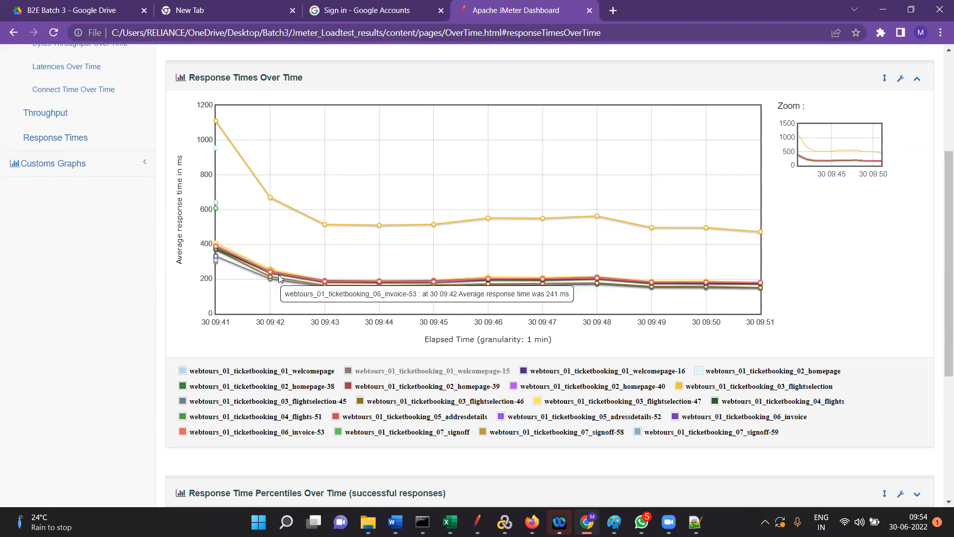
pyautogui.click(444, 376)
pyautogui.click(453, 374)
pyautogui.click(602, 376)
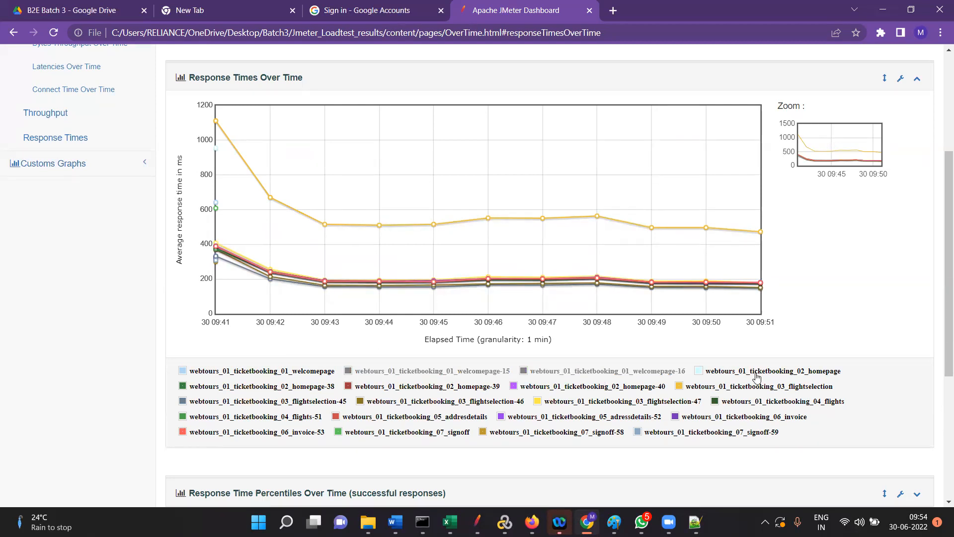
pyautogui.click(304, 387)
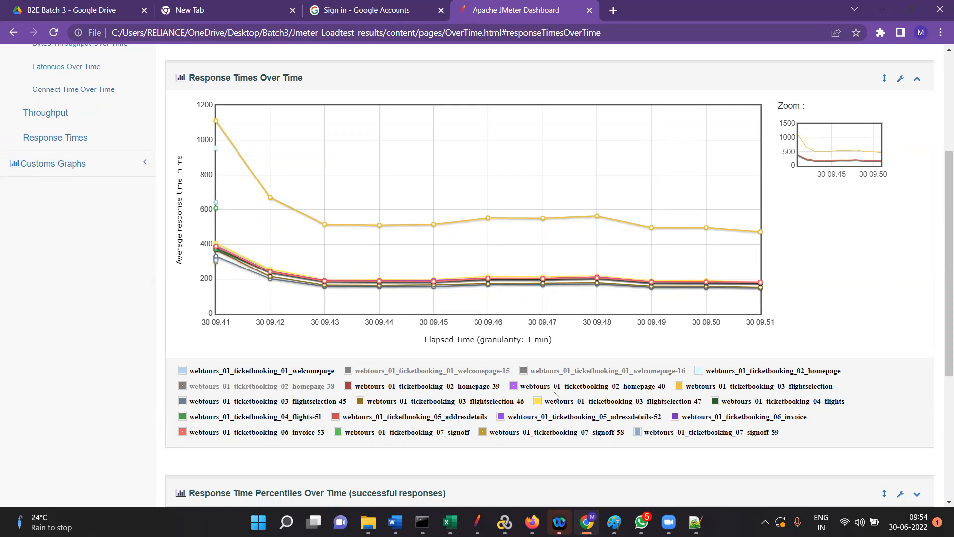
pyautogui.click(438, 390)
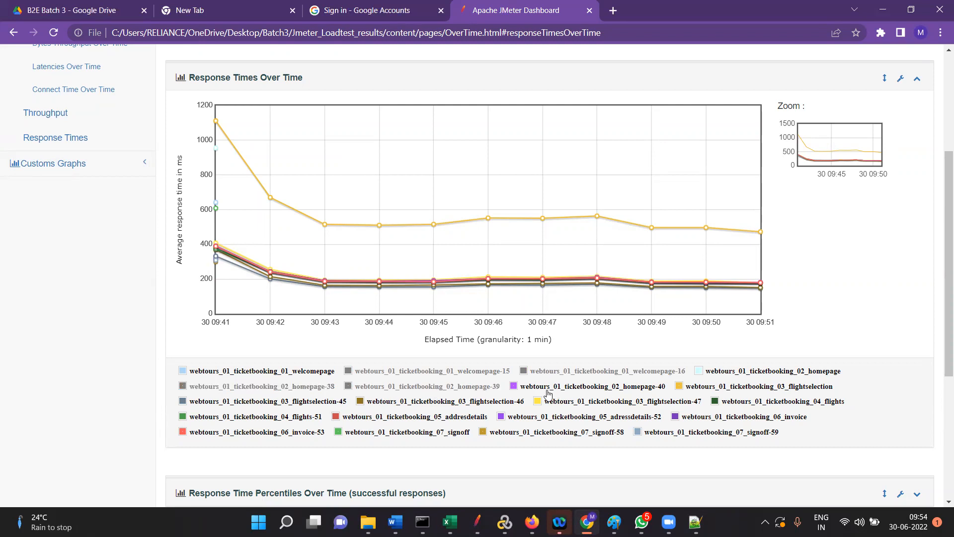
pyautogui.click(572, 390)
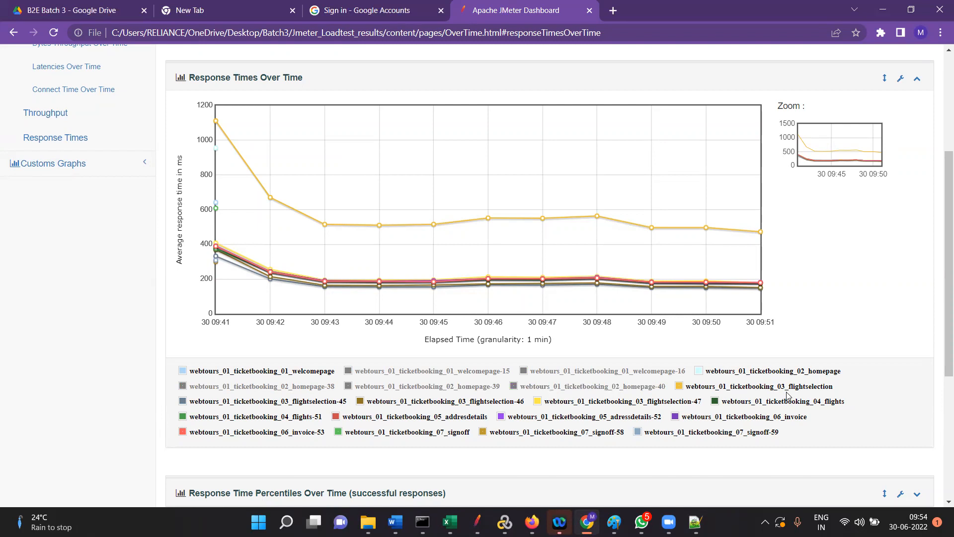
# Hide the remaining numbered series too: flightselection-45, -46, -47, flights-51, adressdetails-52, invoice-53, signoff-58 and signoff-59.
pyautogui.click(276, 402)
pyautogui.click(453, 405)
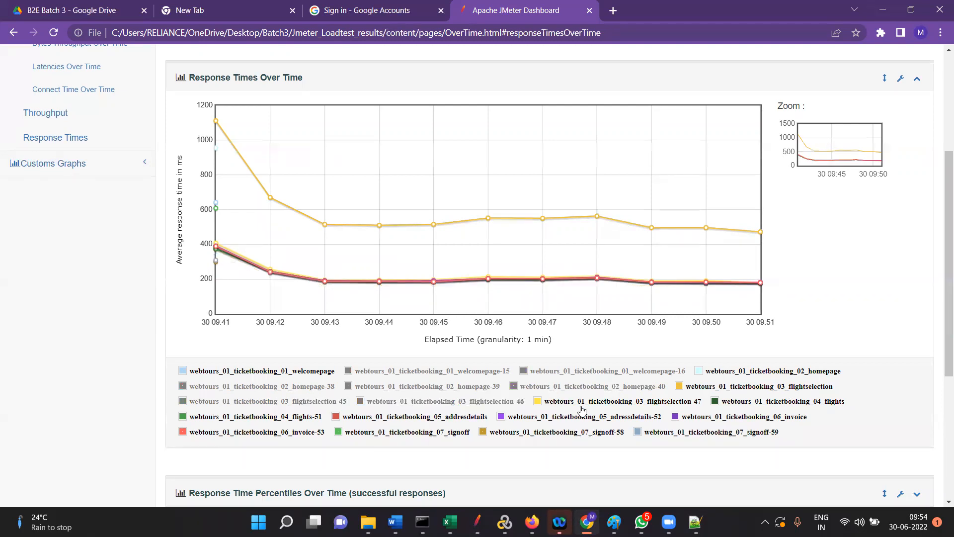
pyautogui.click(675, 406)
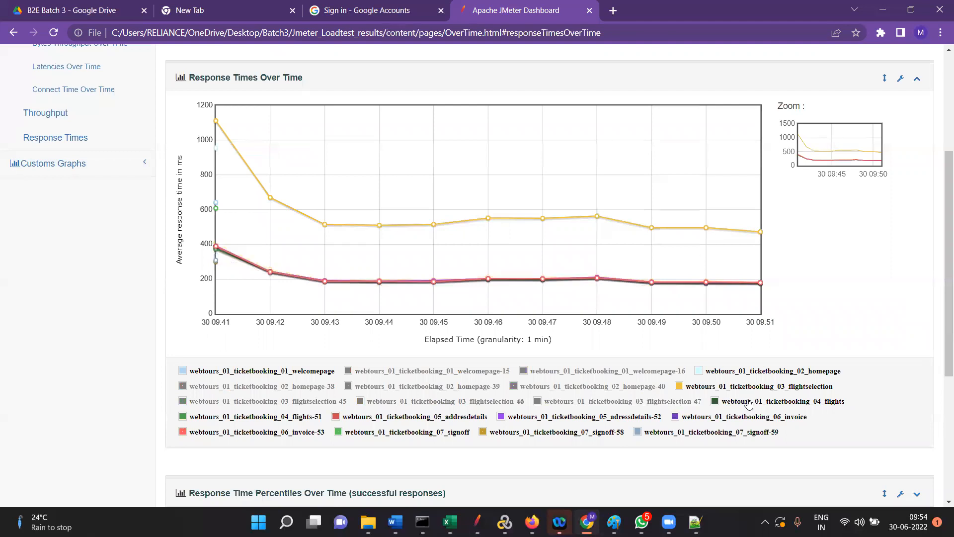
pyautogui.click(280, 421)
pyautogui.click(589, 424)
pyautogui.click(298, 433)
pyautogui.click(575, 433)
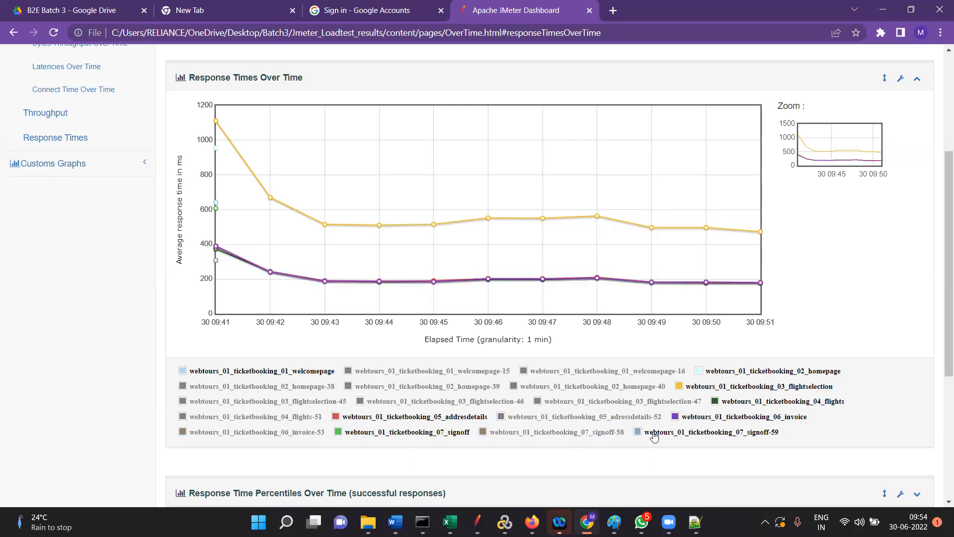
pyautogui.click(692, 434)
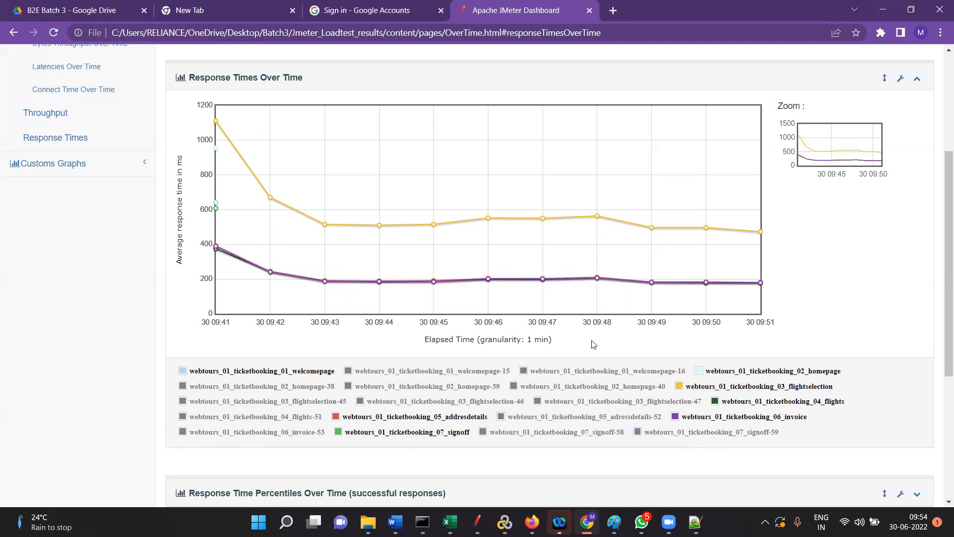
# Read the average response times of the remaining transactions at individual points of the Response Times Over Time chart.
pyautogui.moveTo(214, 249)
pyautogui.moveTo(217, 124)
pyautogui.moveTo(328, 283)
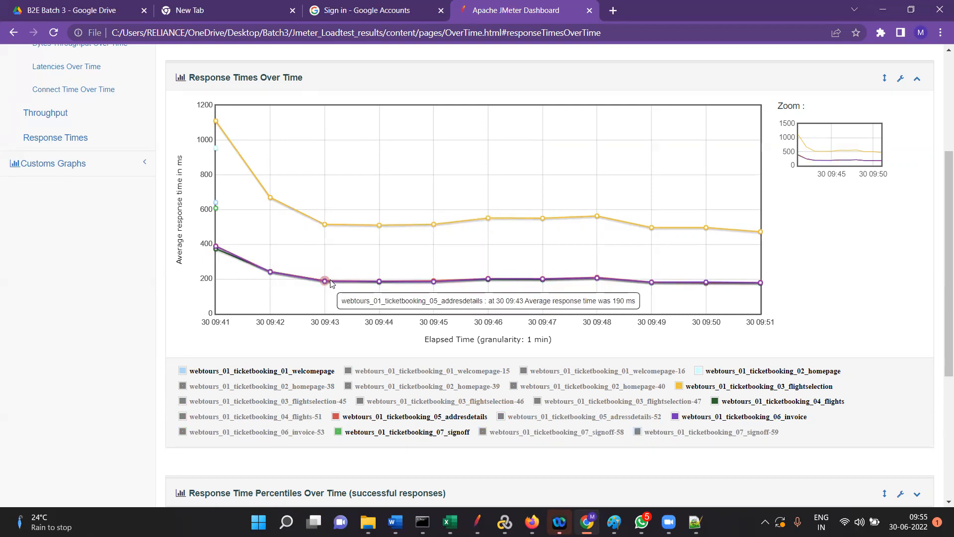
pyautogui.scroll(3, 99, 149)
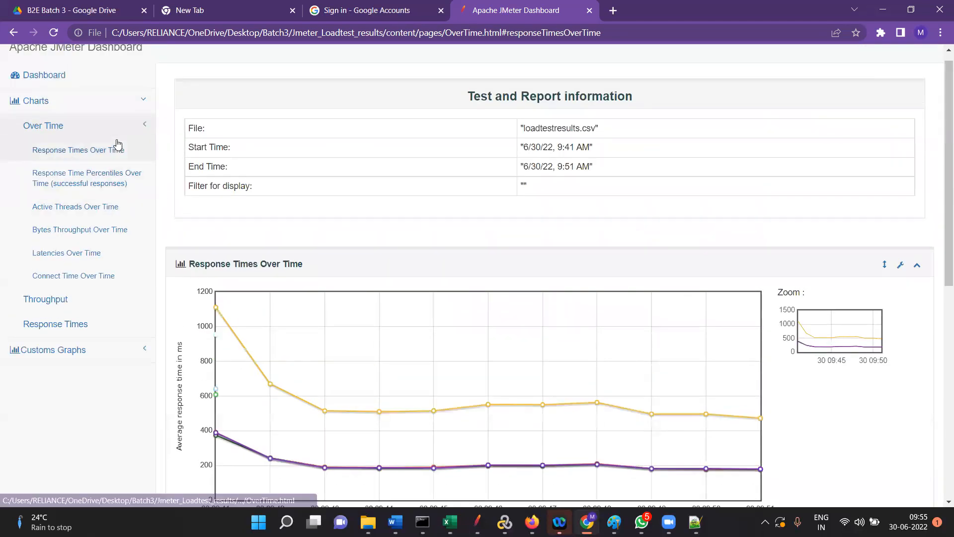
pyautogui.scroll(-3, 358, 311)
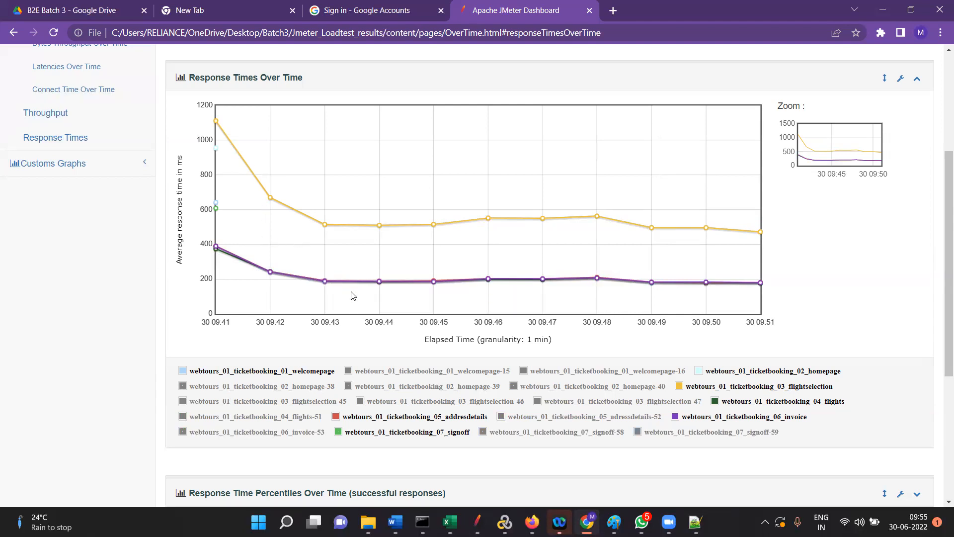
# View the Response Time Percentiles, Active Threads, Bytes Throughput and Connect Time Over Time charts, and select Active Threads Over Time again.
pyautogui.scroll(4, 248, 318)
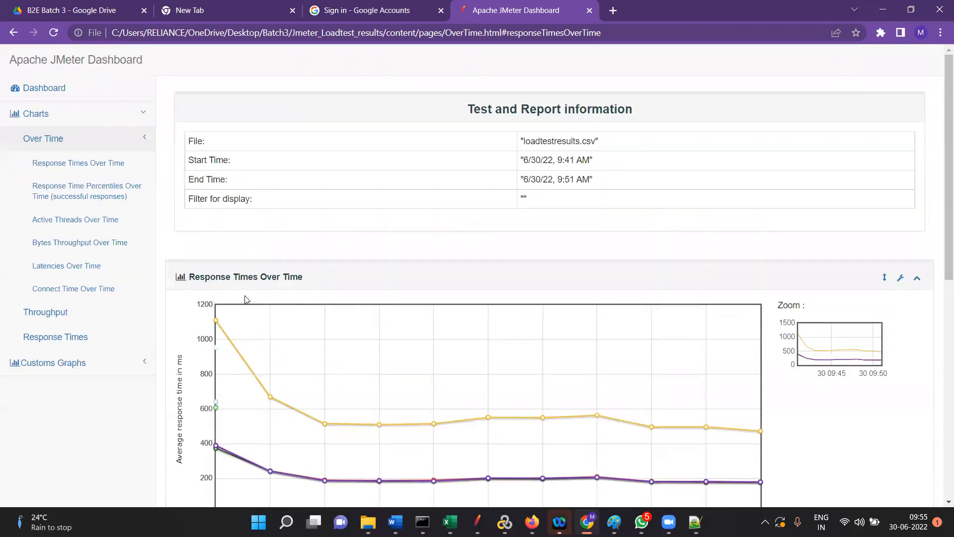
pyautogui.click(78, 192)
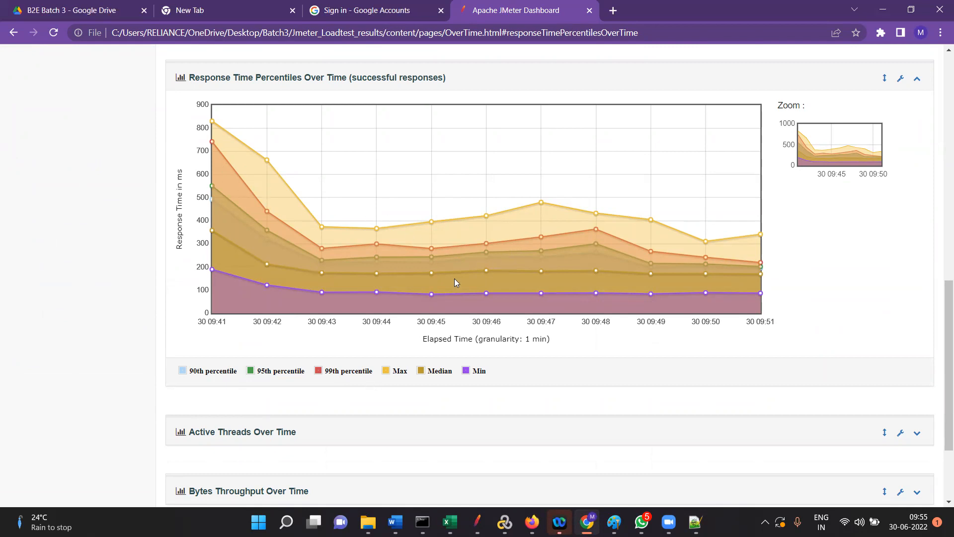
pyautogui.scroll(-2, 448, 280)
pyautogui.click(268, 305)
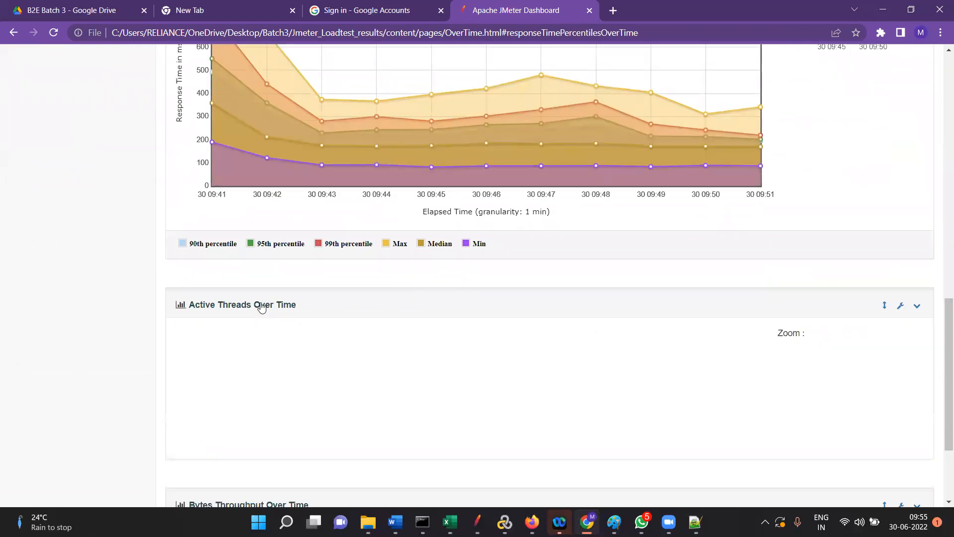
pyautogui.click(274, 364)
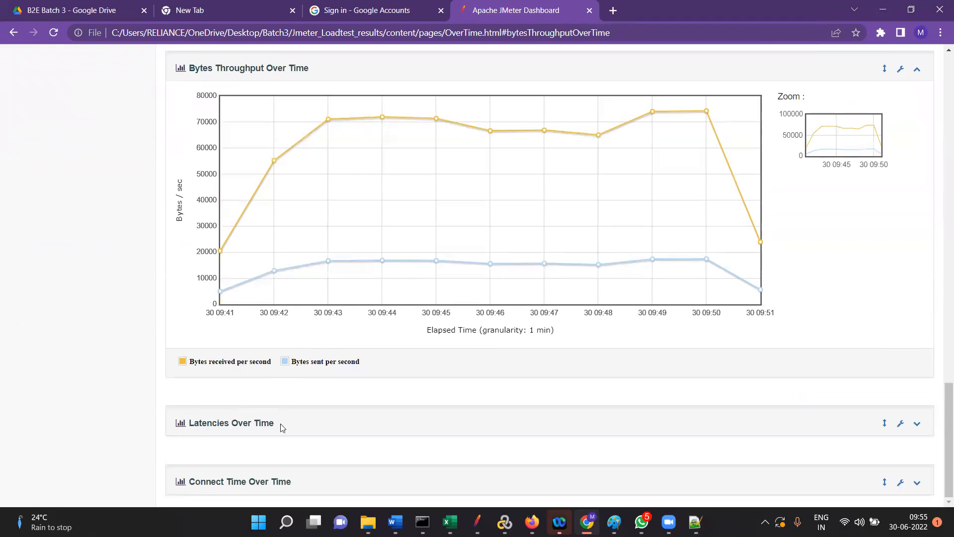
pyautogui.click(249, 485)
pyautogui.scroll(20, 344, 324)
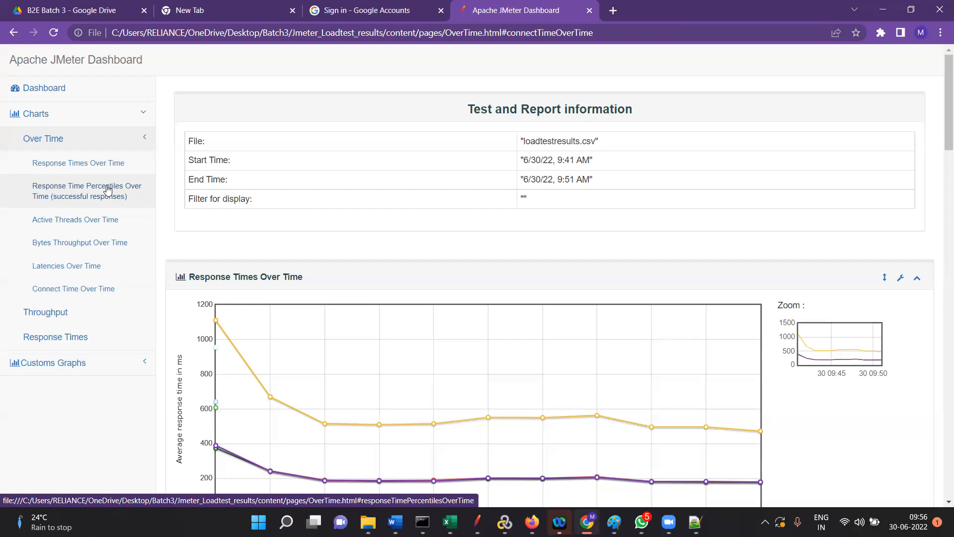
pyautogui.click(91, 219)
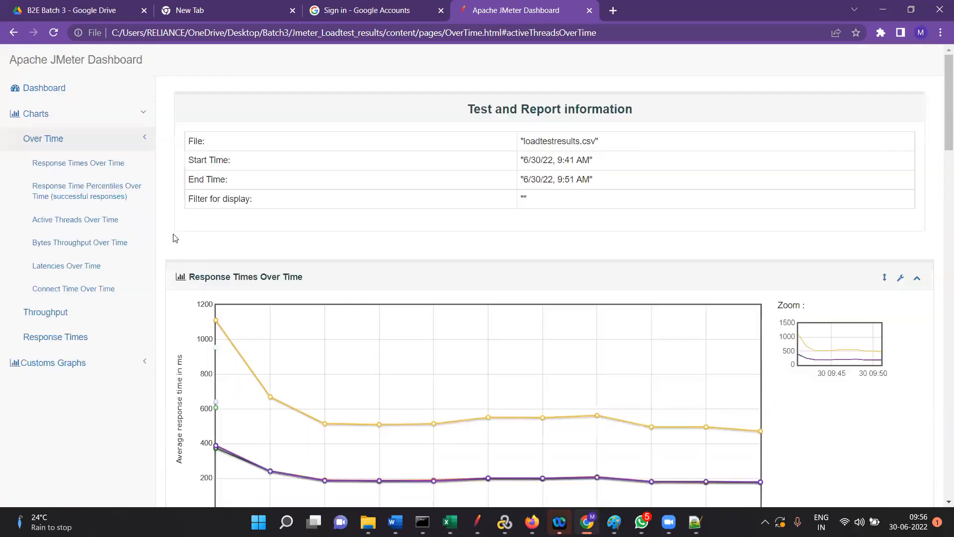
# Open the report's Throughput charts and view the Hits Per Second chart.
pyautogui.click(46, 312)
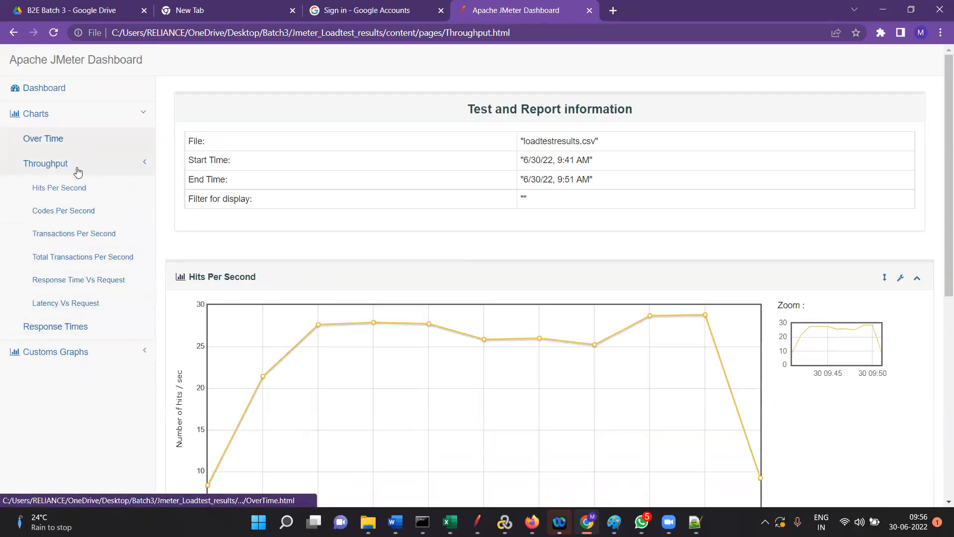
pyautogui.click(75, 198)
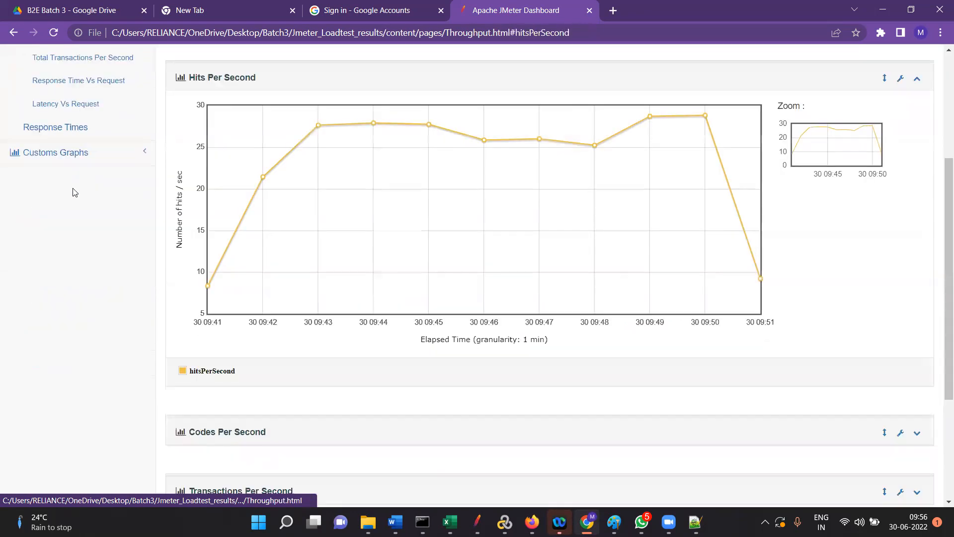
pyautogui.scroll(-5, 320, 244)
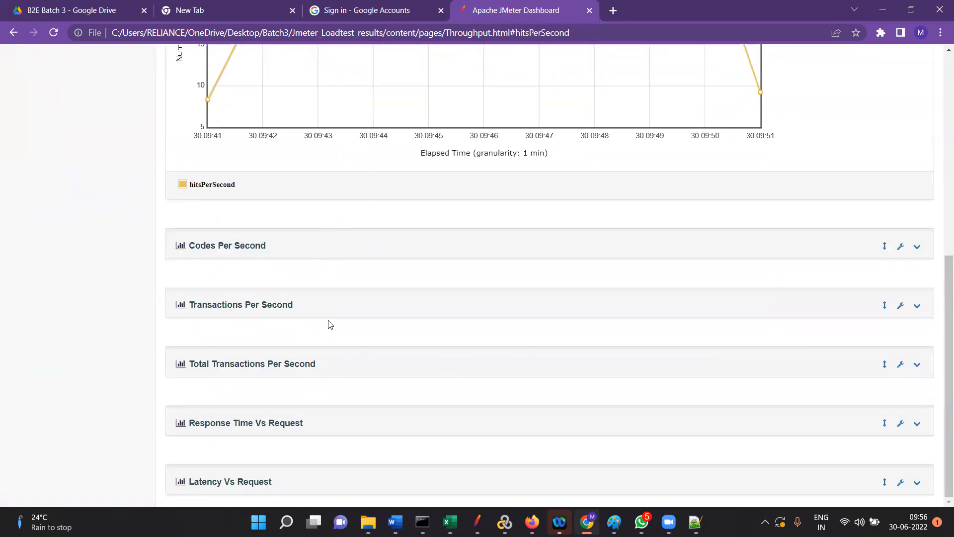
# Expand the Transactions Per Second chart and read the transaction rates at individual points along its curves.
pyautogui.click(916, 306)
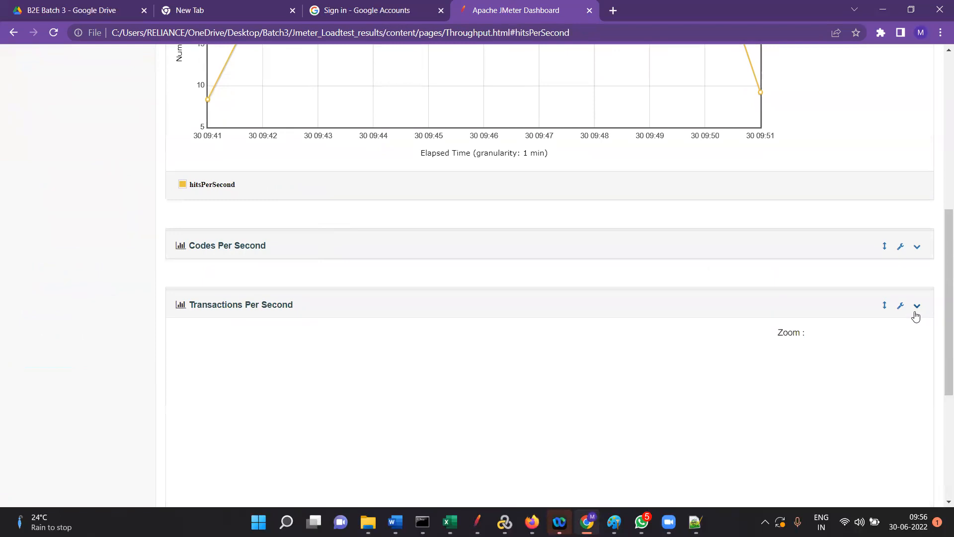
pyautogui.scroll(-5, 639, 303)
pyautogui.scroll(5, 640, 313)
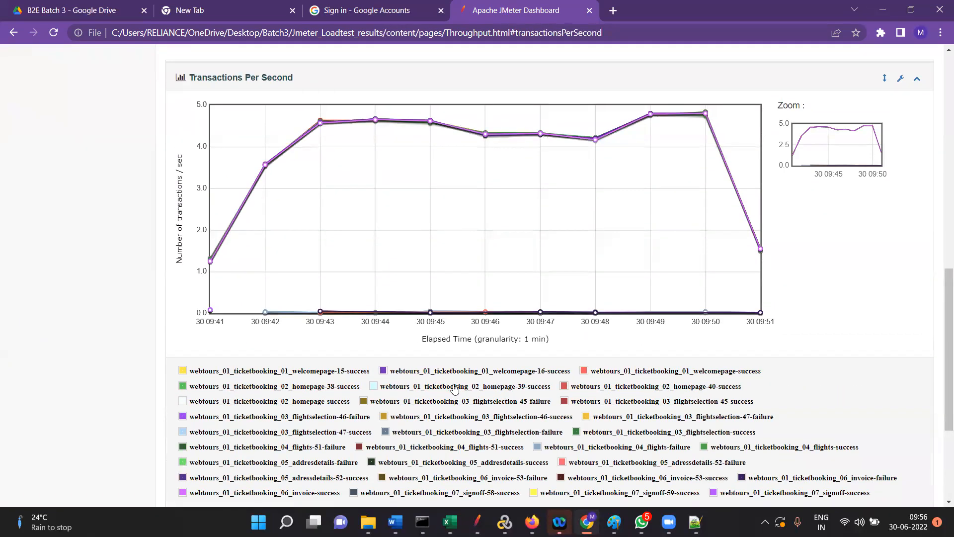
pyautogui.moveTo(321, 125)
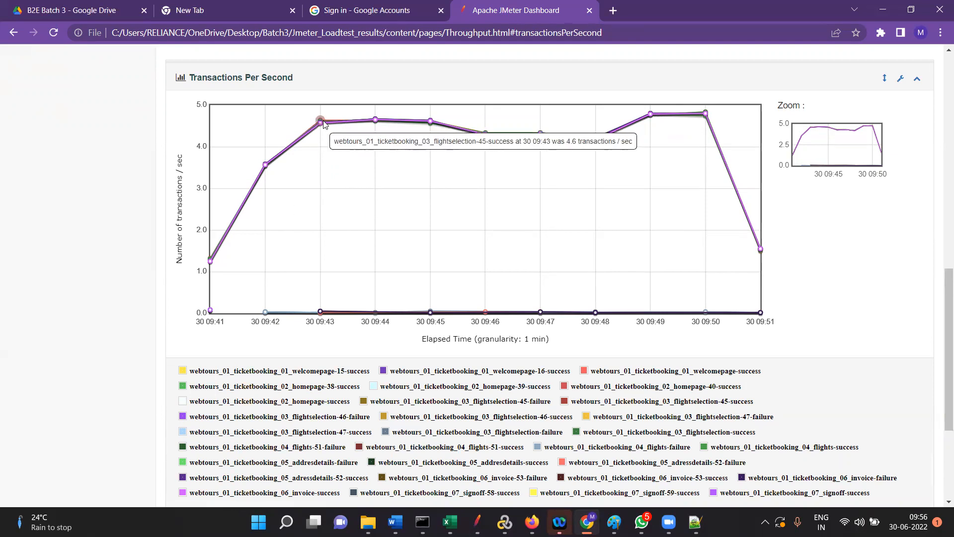
pyautogui.moveTo(378, 123)
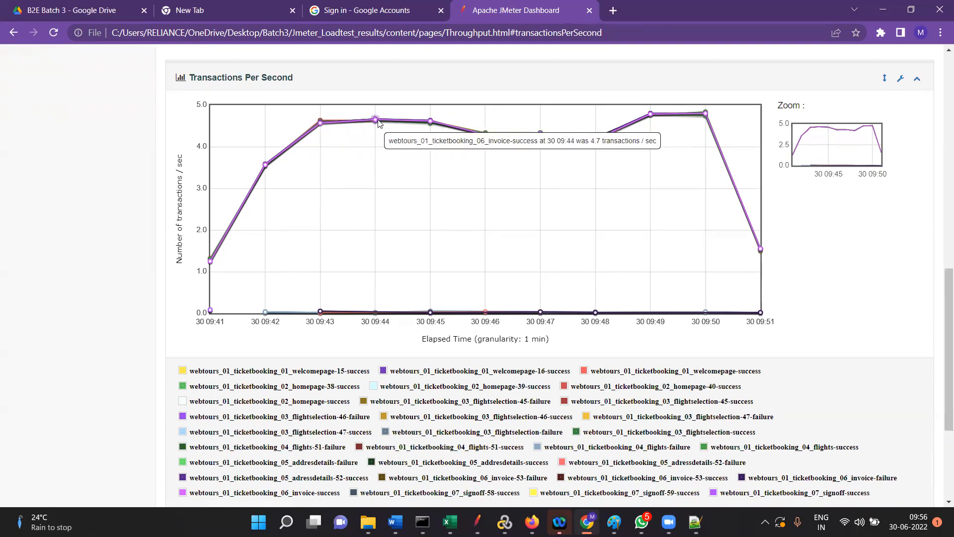
pyautogui.moveTo(433, 124)
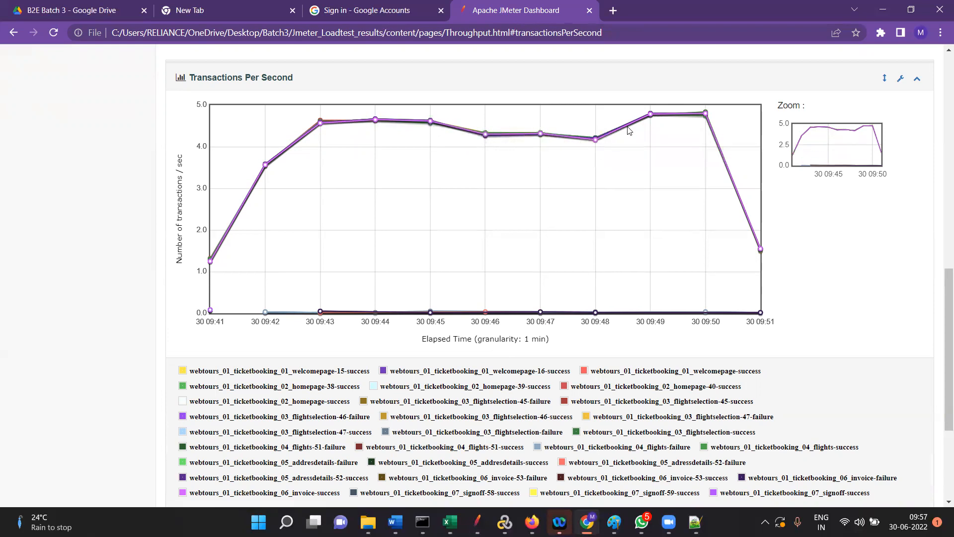
pyautogui.moveTo(655, 120)
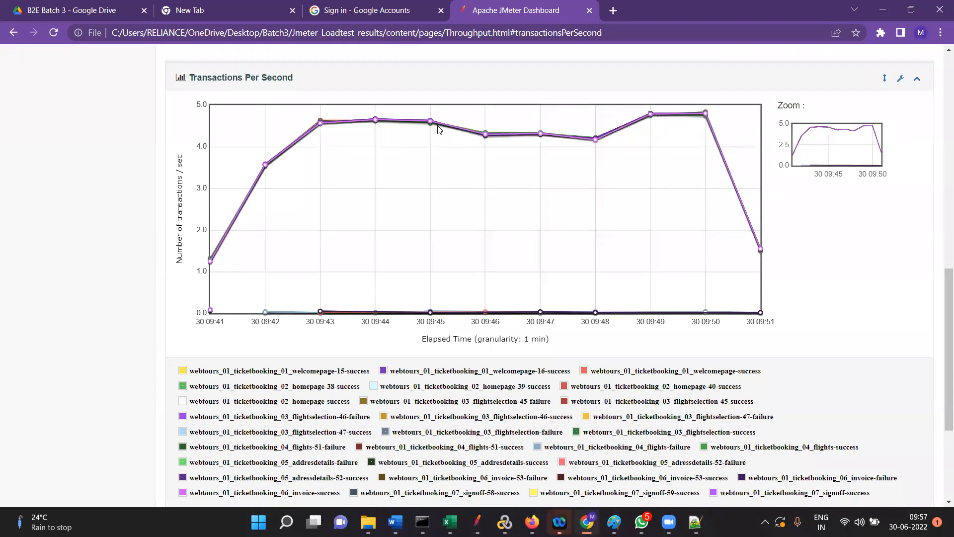